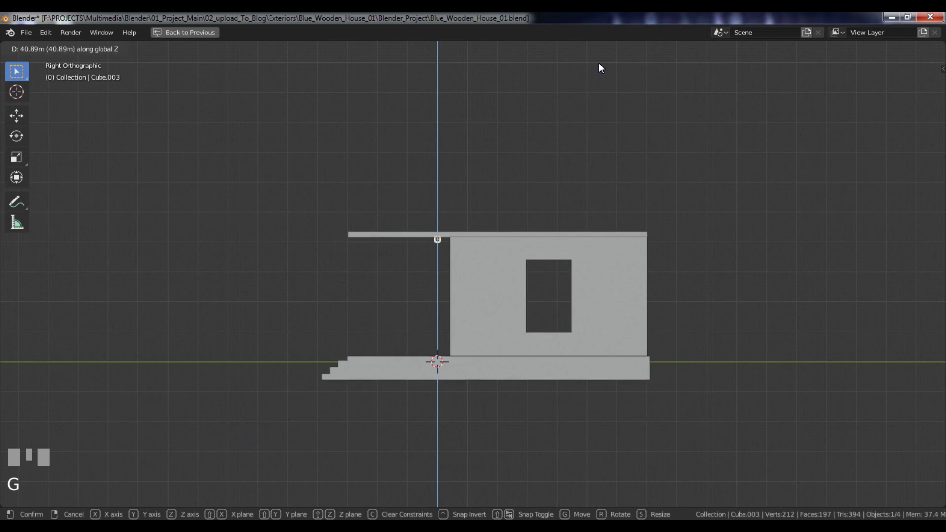
Move the small cube along Y flush against the front wall and along Z up to the roof slab's underside.
key("KP_Decimal")
scroll(598, 66, "down", 9)
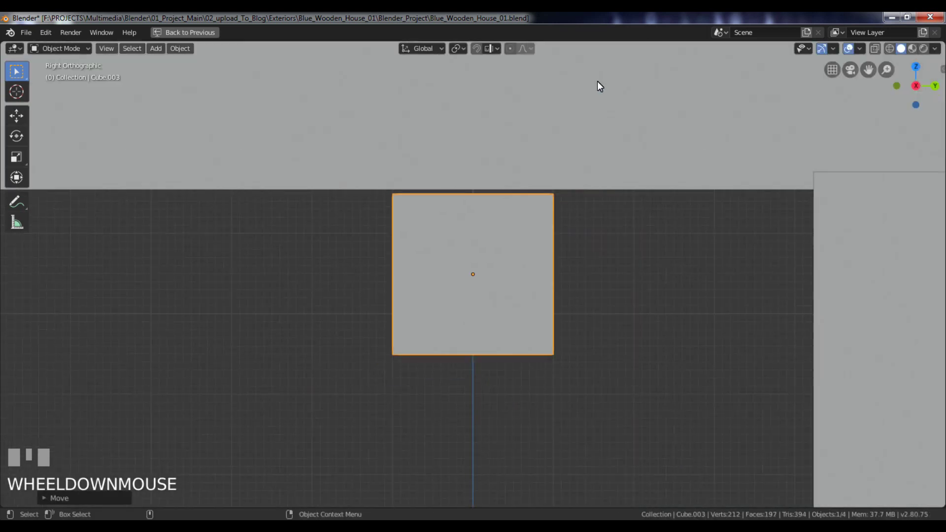
key("g")
key("y")
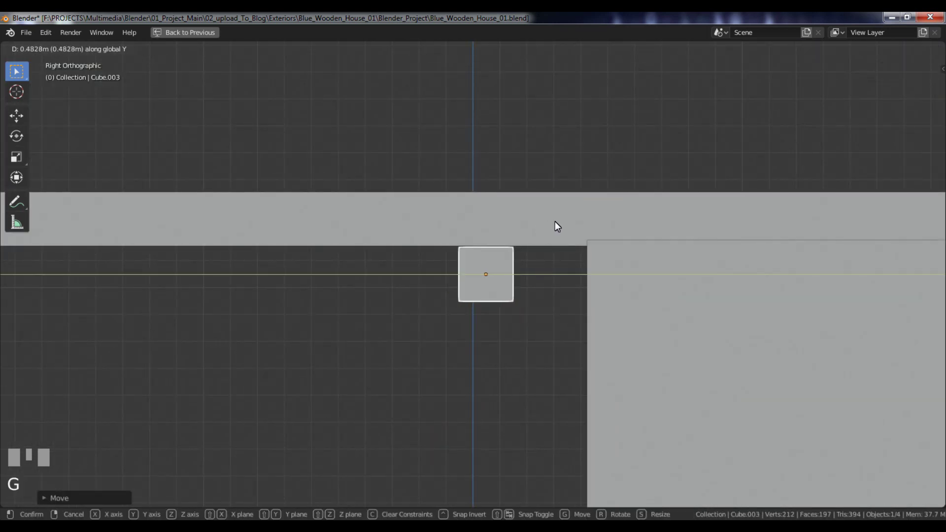
left_click(613, 224)
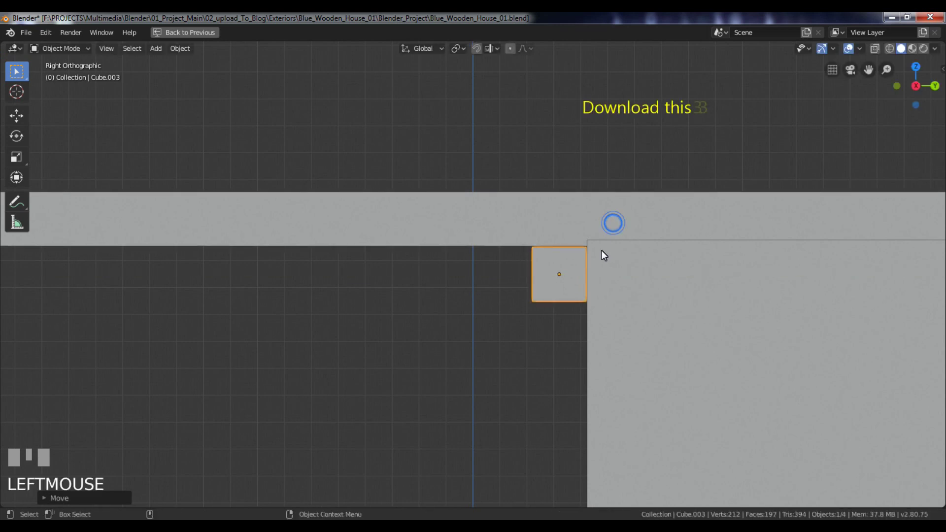
key("g")
key("y")
left_click(603, 252)
key("g")
key("z")
left_click(600, 247)
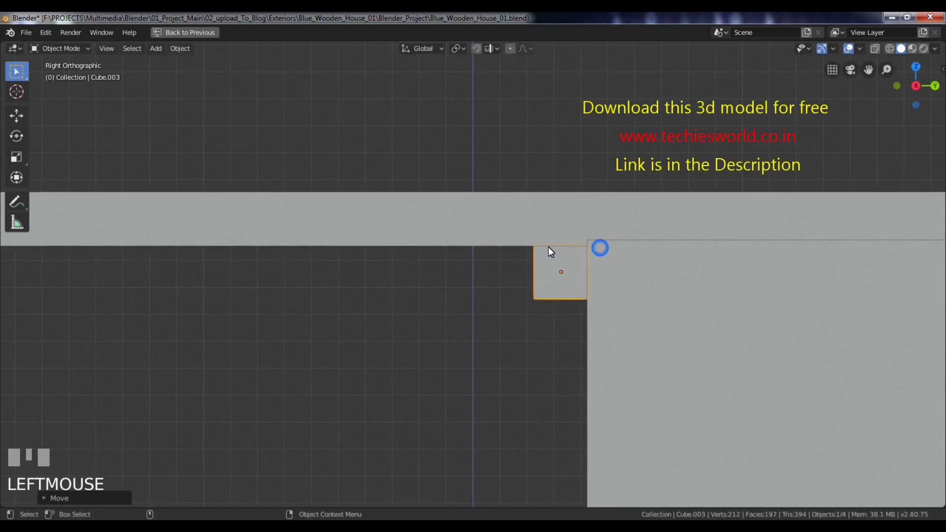
Stretch the cube into a beam by moving its front vertices about 31.6 m along negative Y to the roof's front edge.
key("Tab")
key("1")
key("z")
left_click(413, 229)
left_click_drag(498, 182, 540, 418)
scroll(572, 342, "down", 5)
key("g")
key("y")
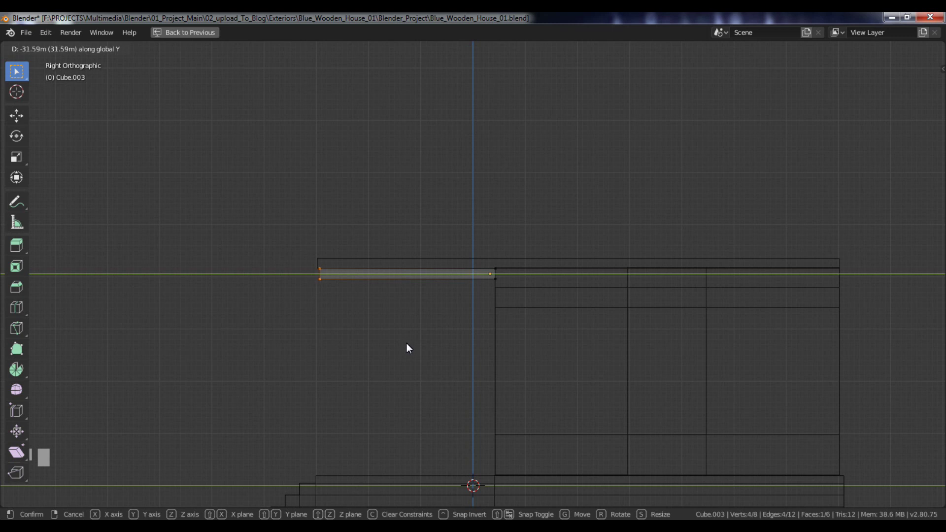
left_click(406, 344)
scroll(443, 338, "up", 5)
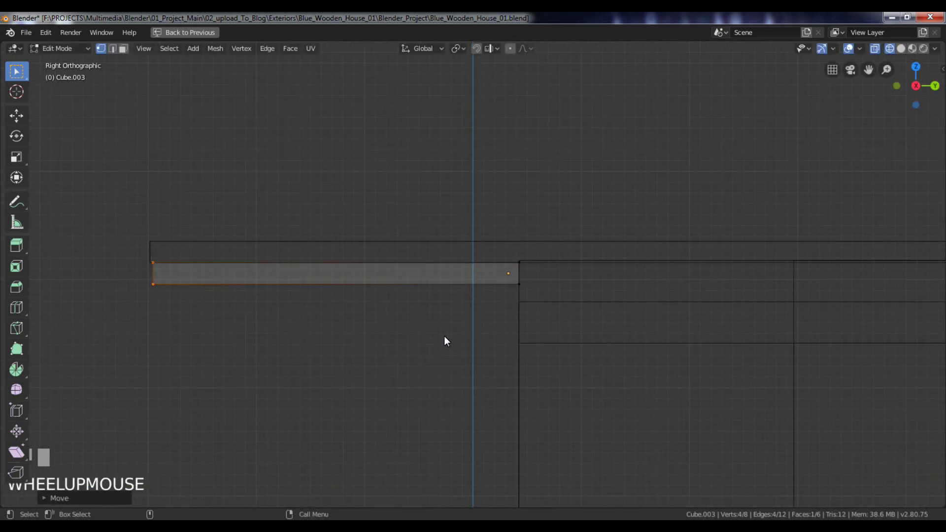
scroll(445, 340, "up", 1)
left_click_drag(407, 308, 467, 247, "alt")
key("Tab")
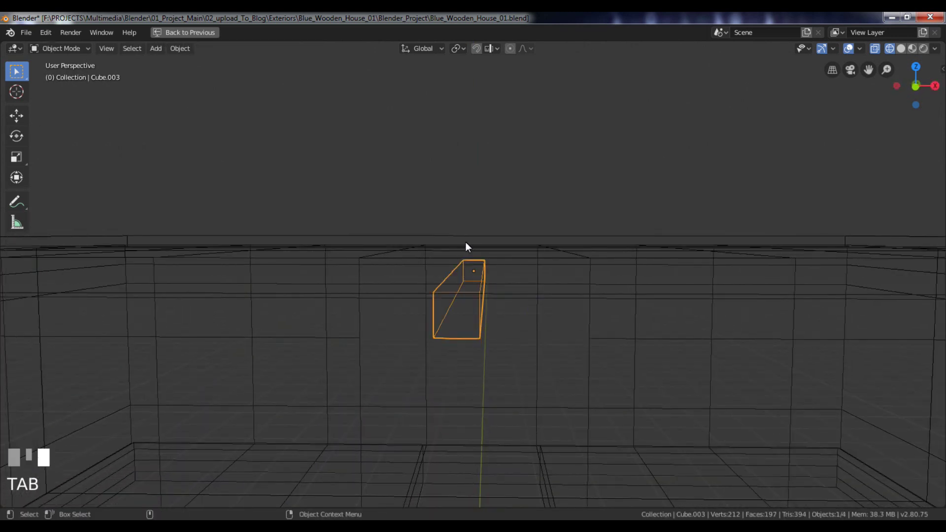
Isolate the beam in local view and display it with solid shading.
key("slash")
key("z")
left_click(557, 247)
scroll(527, 271, "up", 2)
left_click_drag(527, 271, 524, 260, "alt")
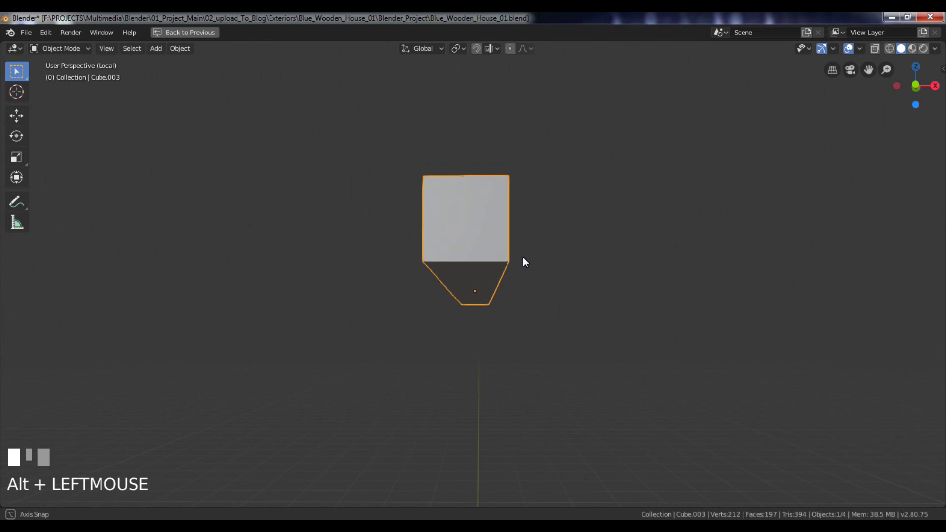
Widen the beam's lower vertices along X by a factor of about 1.45 to give it a trapezoidal cross-section.
key("KP_1")
key("Tab")
key("ctrl+Tab")
left_click(413, 258)
left_click_drag(414, 280, 668, 380)
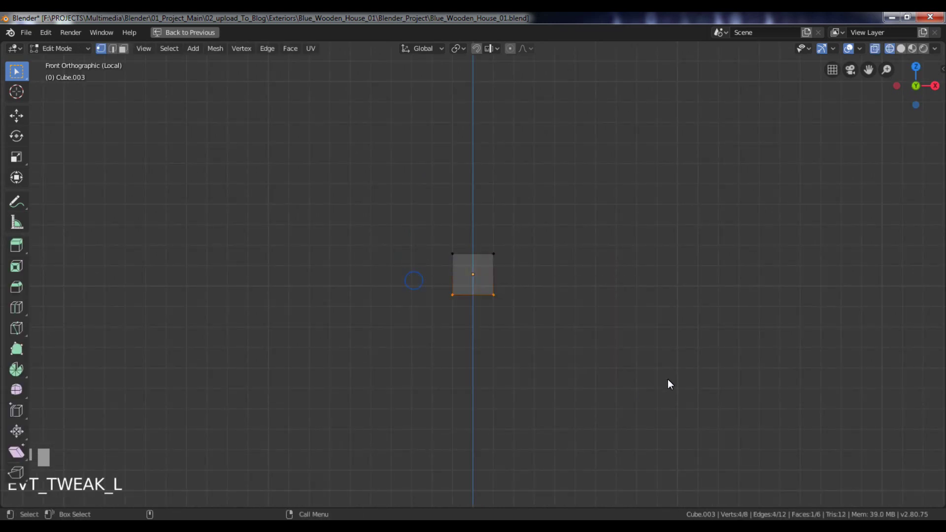
key("s")
key("y")
left_click(703, 395)
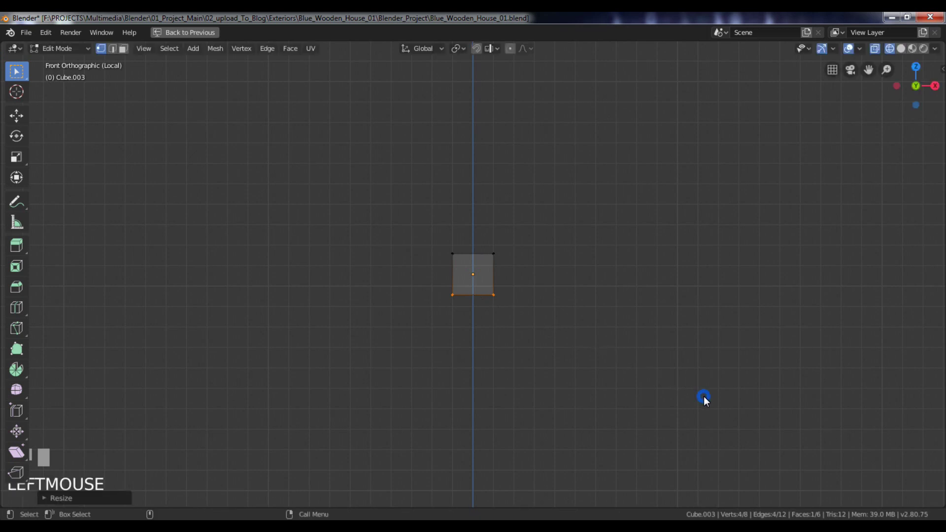
key("s")
key("x")
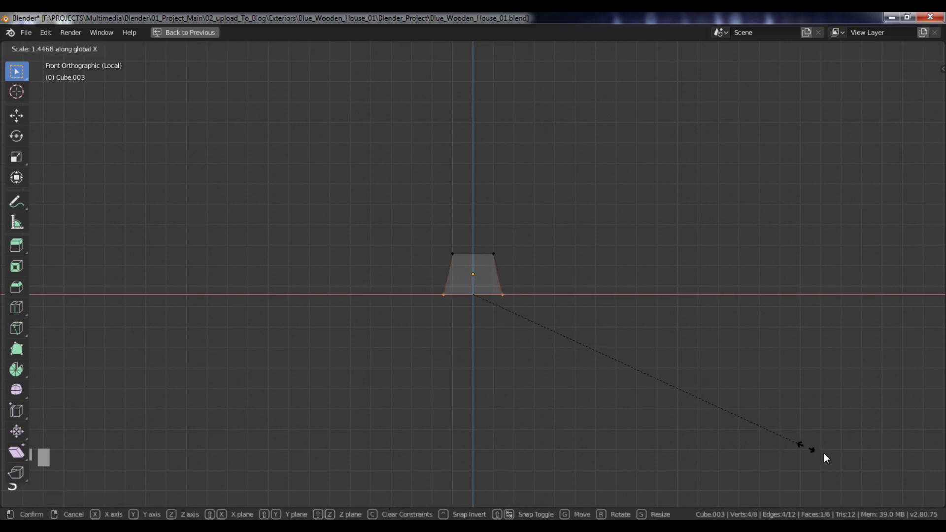
left_click(841, 458)
left_click_drag(752, 375, 673, 375, "alt")
right_click_drag(673, 374, 593, 330, "alt")
key("Tab")
Restore solid shading, reselect the beam and leave local view to show the whole house.
left_click_drag(507, 310, 577, 324, "alt")
key("shift+z")
left_click(729, 325)
right_click_drag(723, 338, 615, 304, "alt")
left_click_drag(602, 306, 449, 294, "alt")
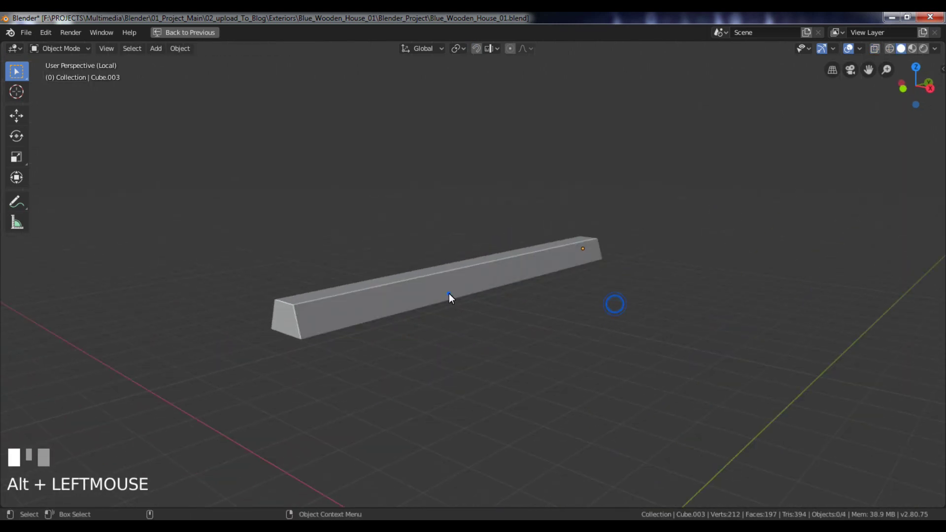
left_click(448, 293)
key("slash")
right_click_drag(449, 293, 372, 201, "alt")
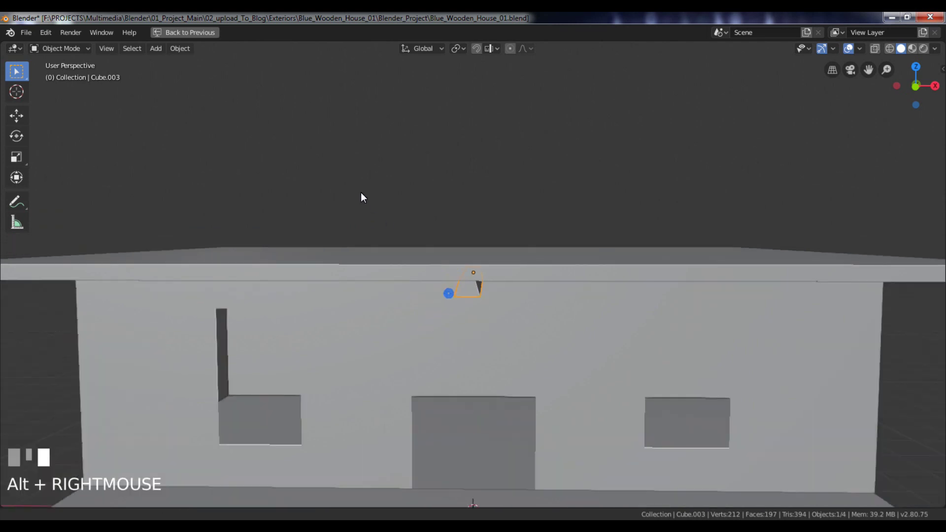
left_click_drag(372, 201, 335, 196, "alt")
Move the beam about 68.5 m along negative X to the left end of the roof.
key("KP_1")
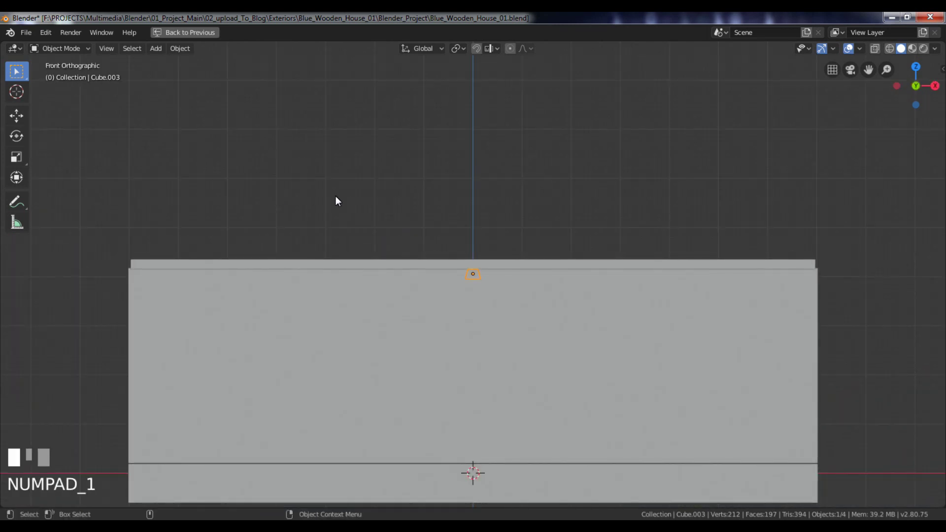
key("g")
key("y")
key("x")
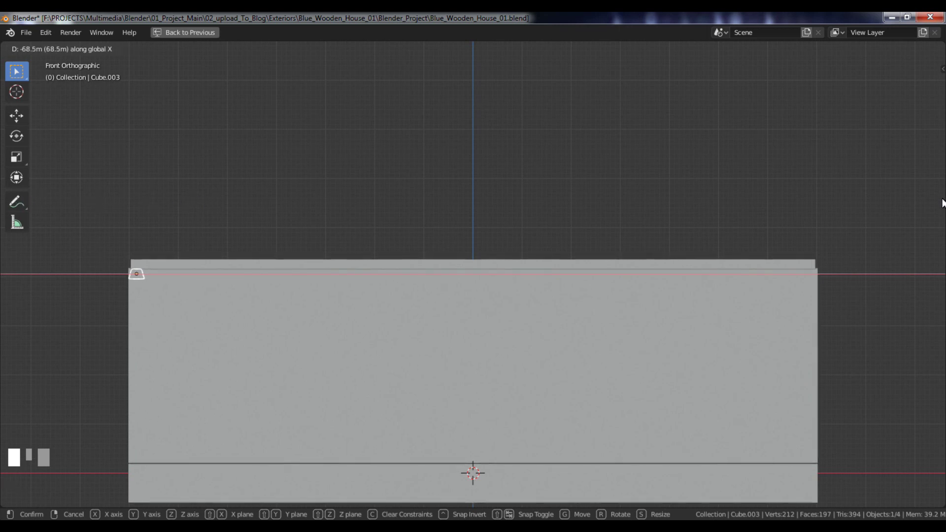
left_click(942, 202)
Inspect from several angles how the beam sits beneath the end of the roof overhang.
left_click_drag(287, 270, 471, 302, "alt")
right_click_drag(471, 302, 389, 238, "alt")
left_click_drag(389, 238, 412, 246, "alt")
right_click_drag(412, 246, 434, 281, "alt")
left_click_drag(442, 293, 430, 274, "alt")
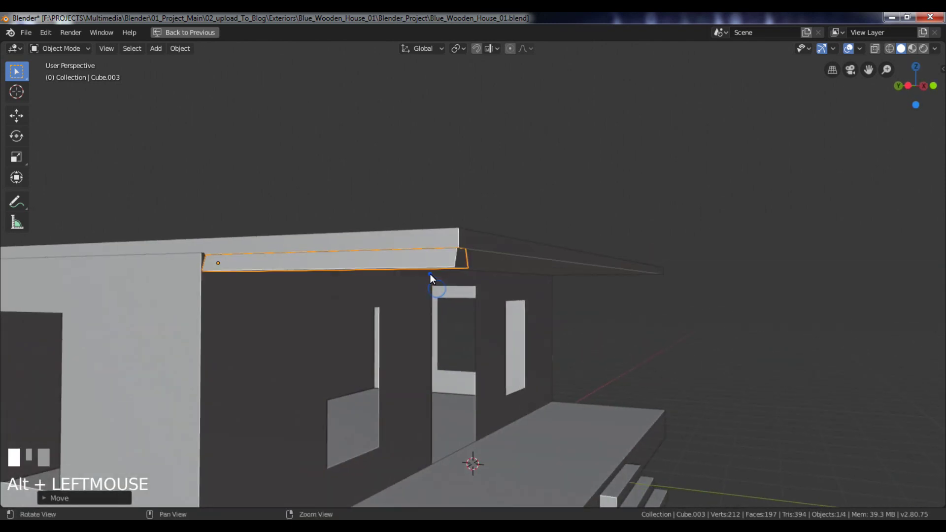
right_click_drag(430, 273, 609, 295, "alt")
left_click(723, 324)
left_click_drag(632, 314, 583, 311, "alt")
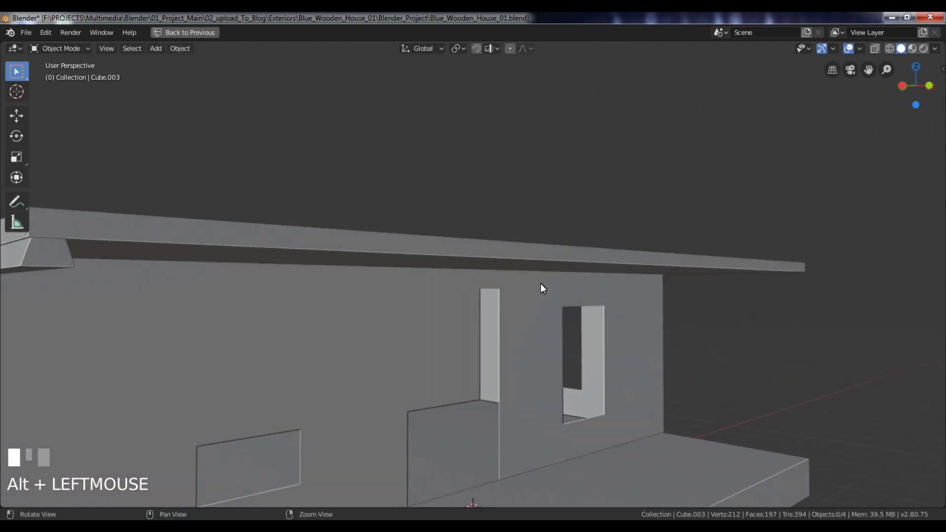
left_click_drag(541, 287, 237, 310, "alt")
Add a loop cut across the beam and slide it close to the beam's front end.
key("Tab")
key("KP_3")
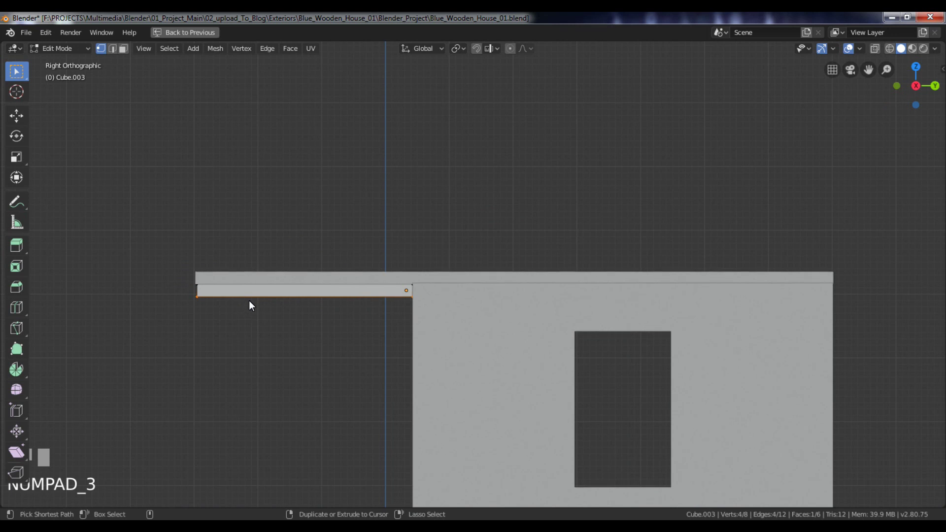
key("ctrl+r")
left_click(250, 297)
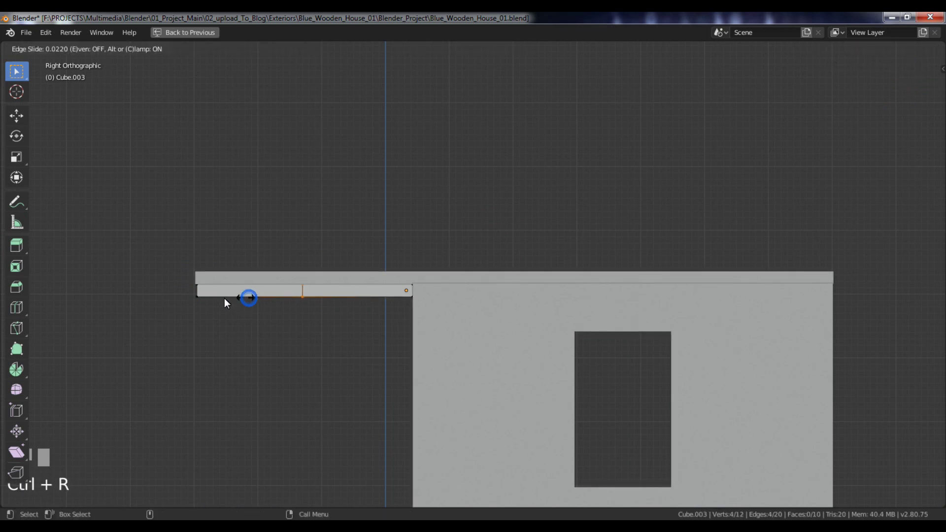
left_click(164, 300)
left_click_drag(164, 300, 507, 275, "alt")
Extrude the beam's inner side face near the front end along X to the opposite end of the roof.
key("3")
left_click(288, 342)
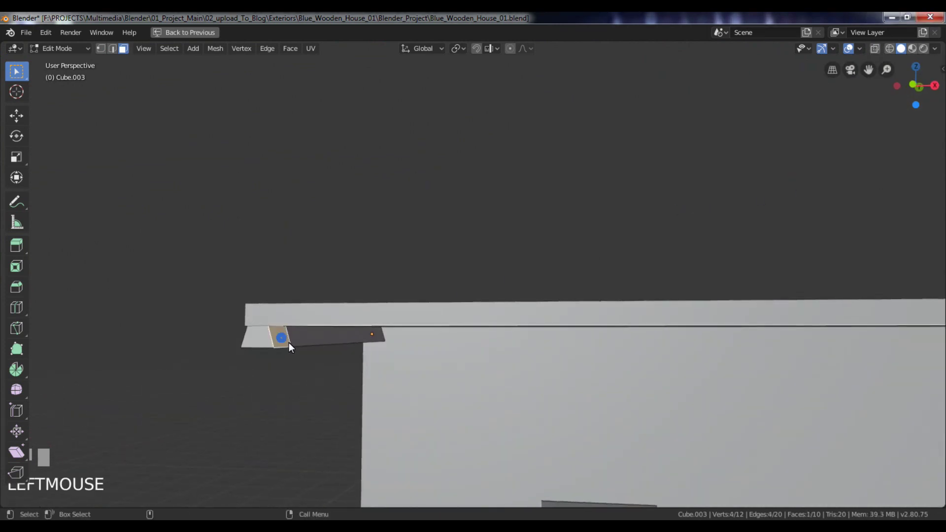
key("KP_1")
scroll(288, 342, "down", 3)
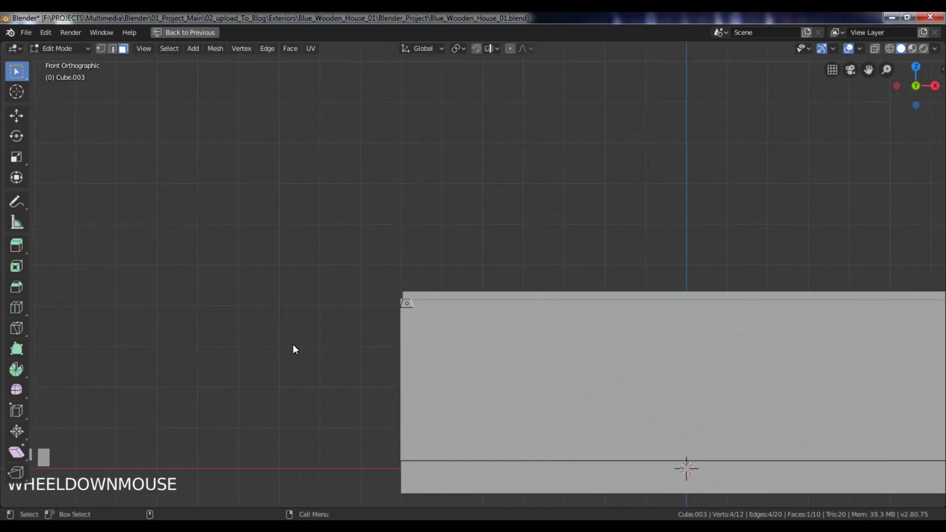
middle_click(420, 399, "alt")
scroll(343, 389, "up", 1, "alt")
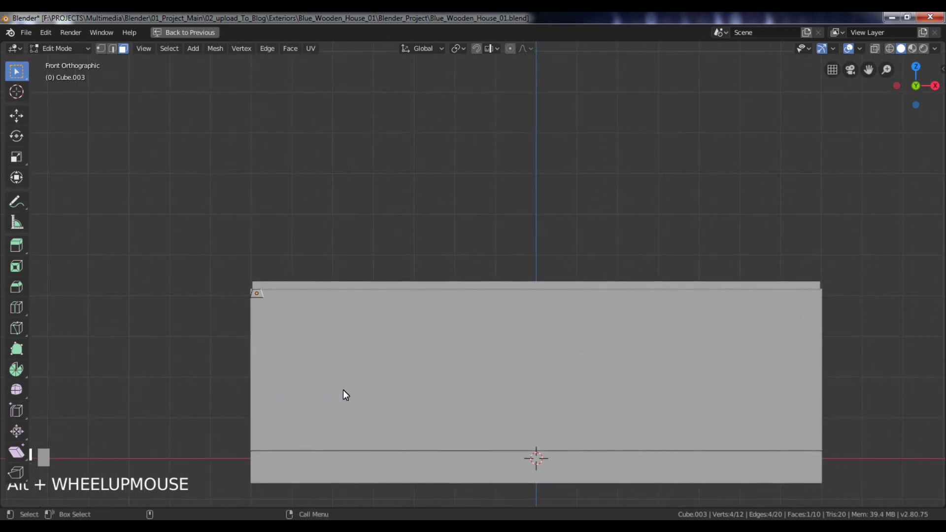
key("e")
key("x")
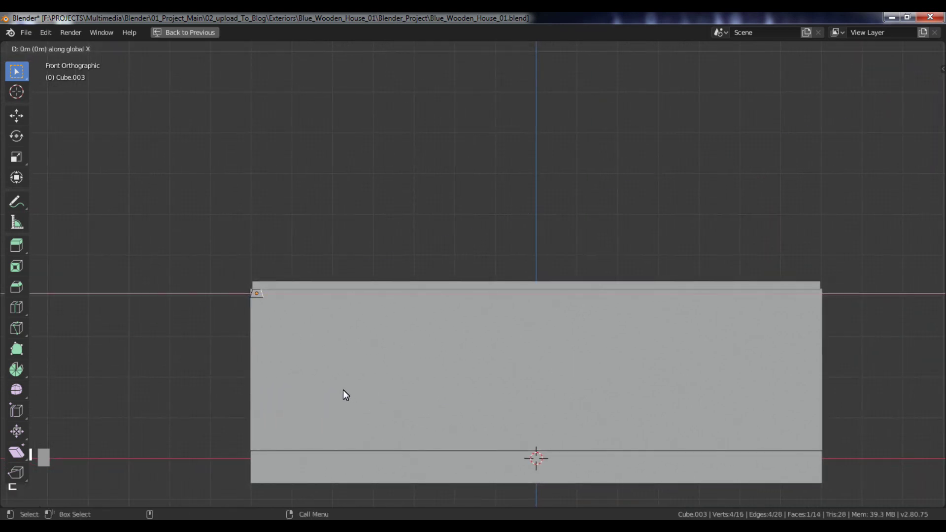
left_click(900, 432)
Scale the slanted end face of the extruded front beam along X until it is vertical.
key("KP_Decimal")
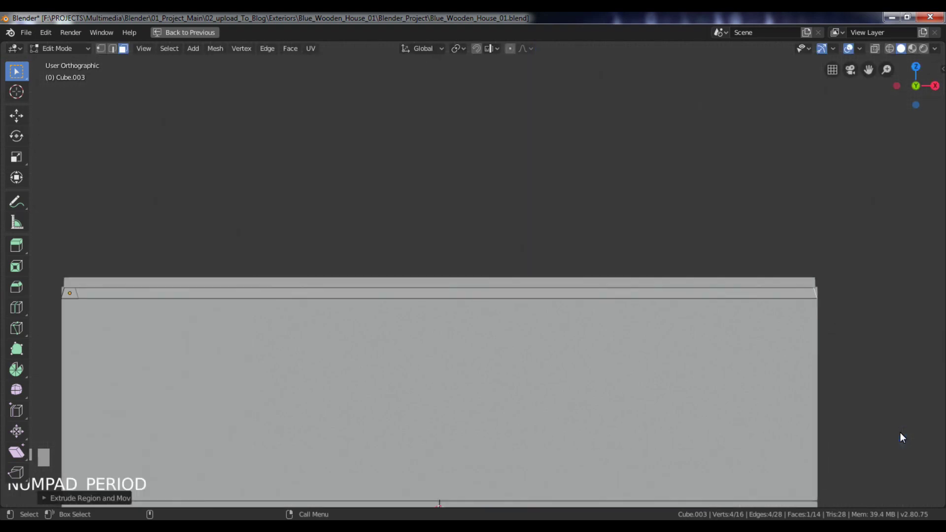
scroll(477, 316, "down", 4)
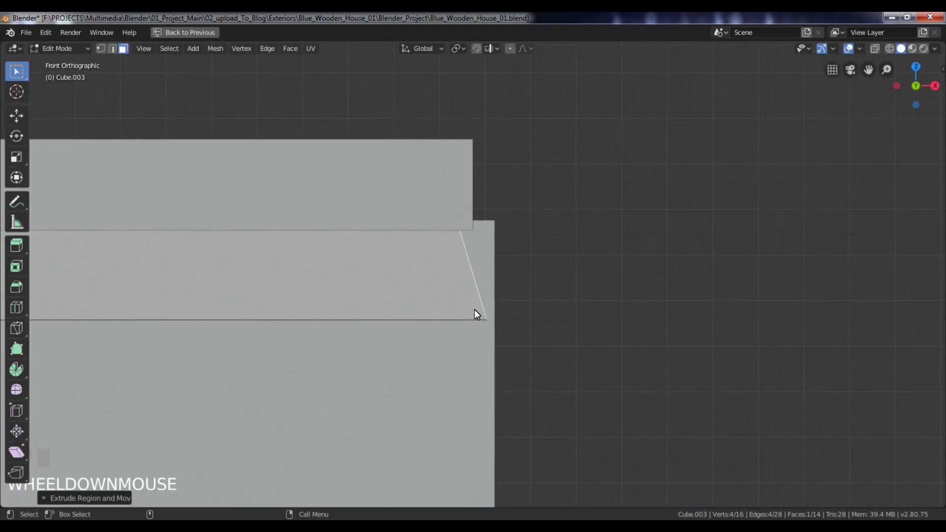
key("s")
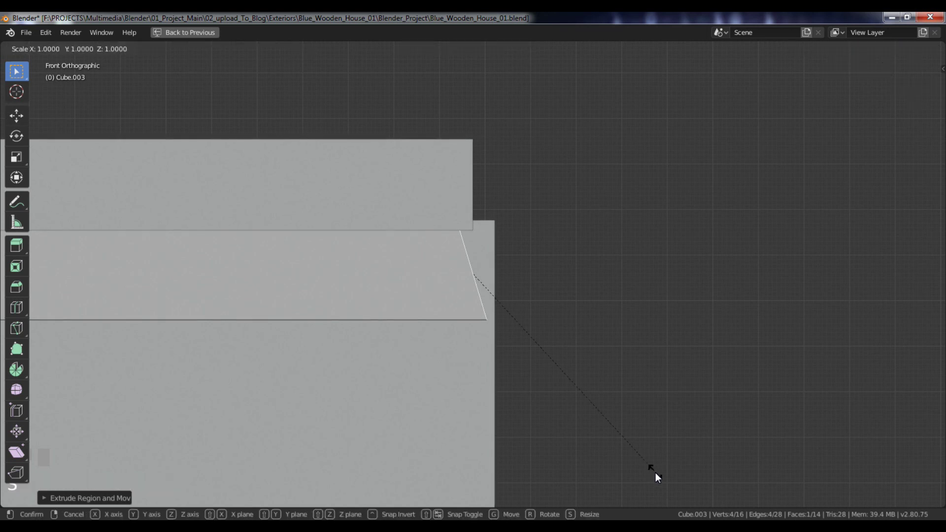
key("x")
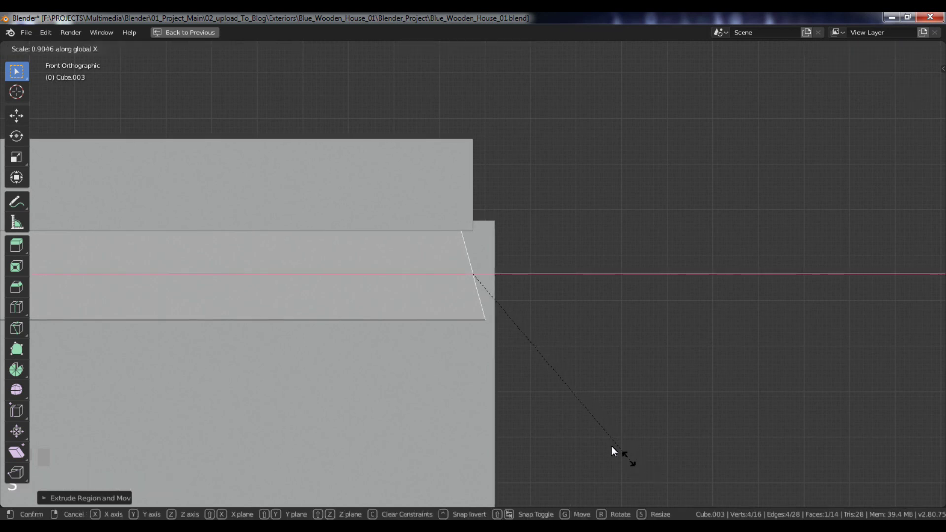
left_click(458, 295)
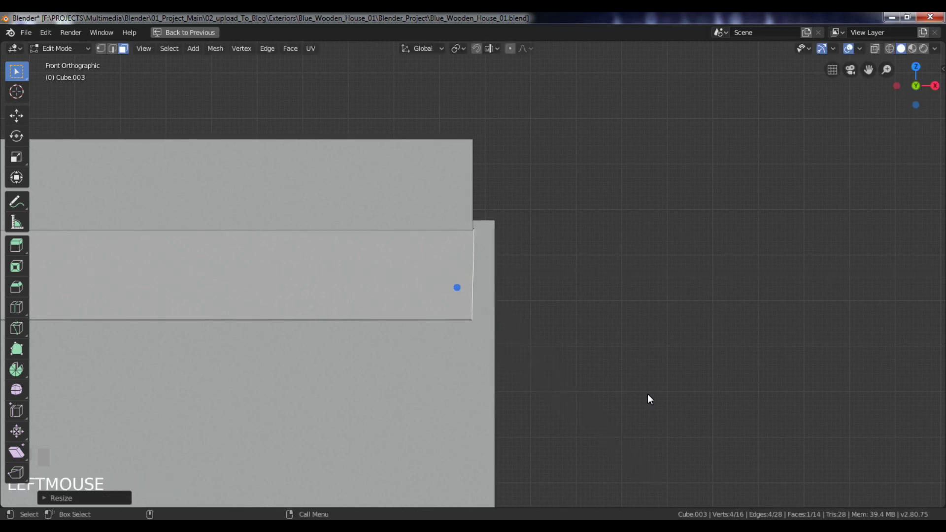
key("s")
key("x")
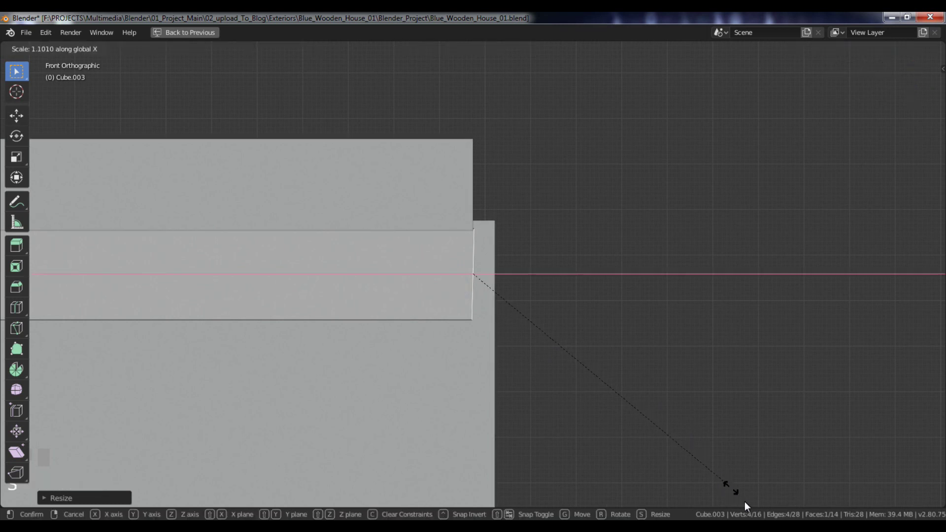
left_click(482, 283)
Add a loop cut across the front beam and move it along X close to the right end.
left_click_drag(687, 358, 561, 360, "alt")
right_click_drag(611, 389, 552, 350, "alt")
left_click_drag(551, 349, 684, 351, "alt")
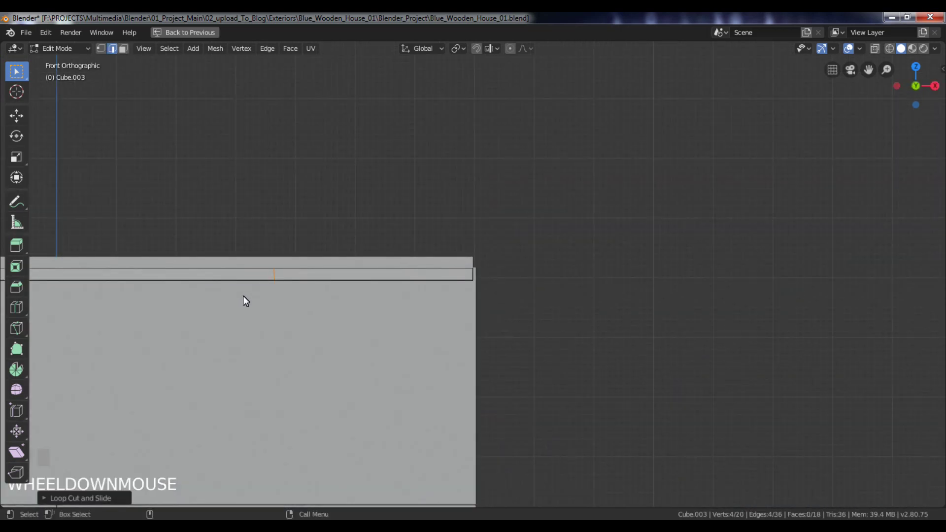
scroll(244, 296, "up", 1)
key("KP_1")
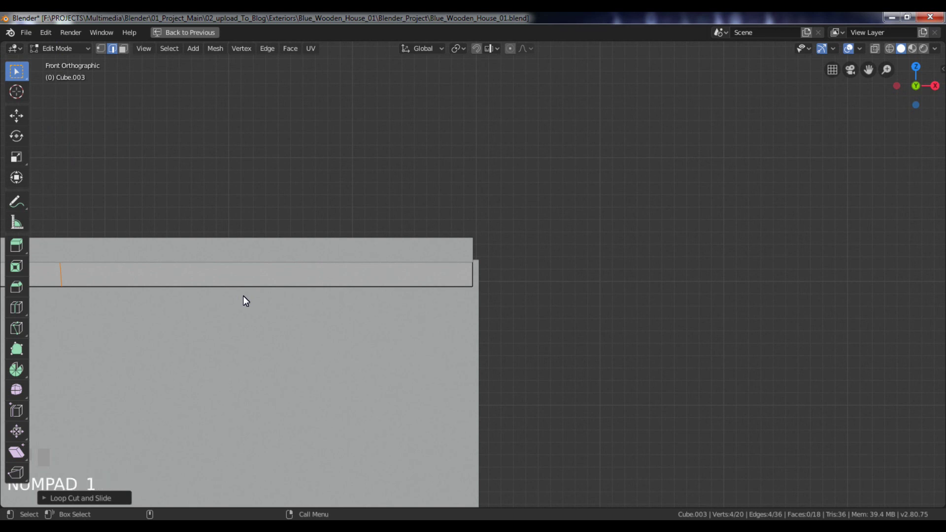
key("g")
key("x")
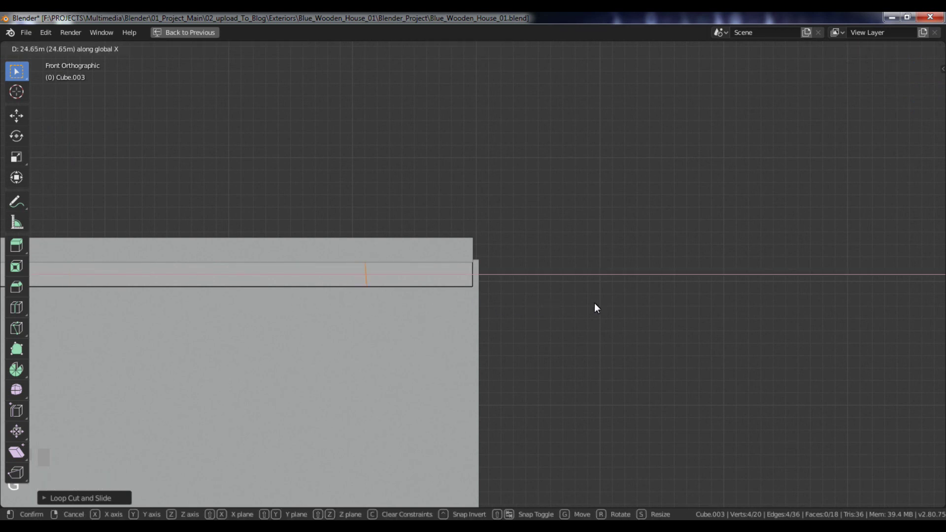
left_click(629, 307)
Scale the new edge loop along X until it runs vertically, parallel to the beam's end face.
key("KP_Decimal")
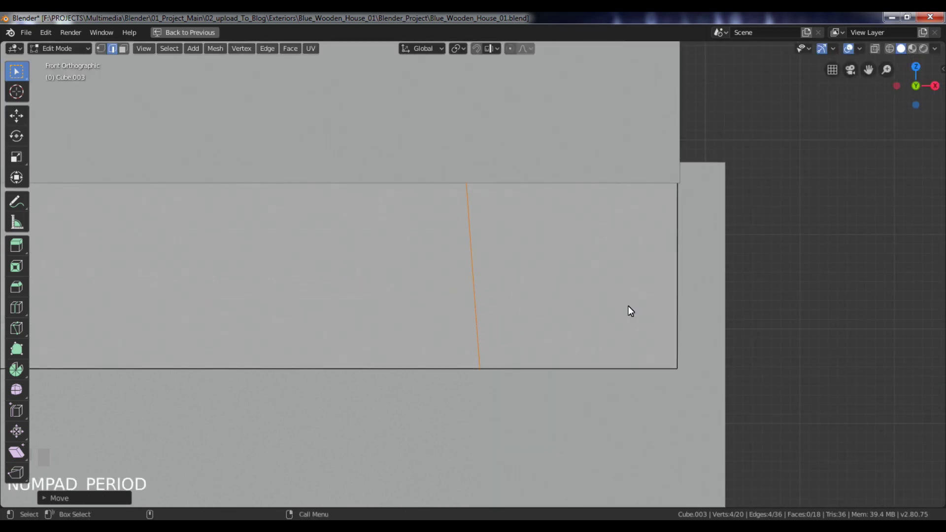
key("s")
key("x")
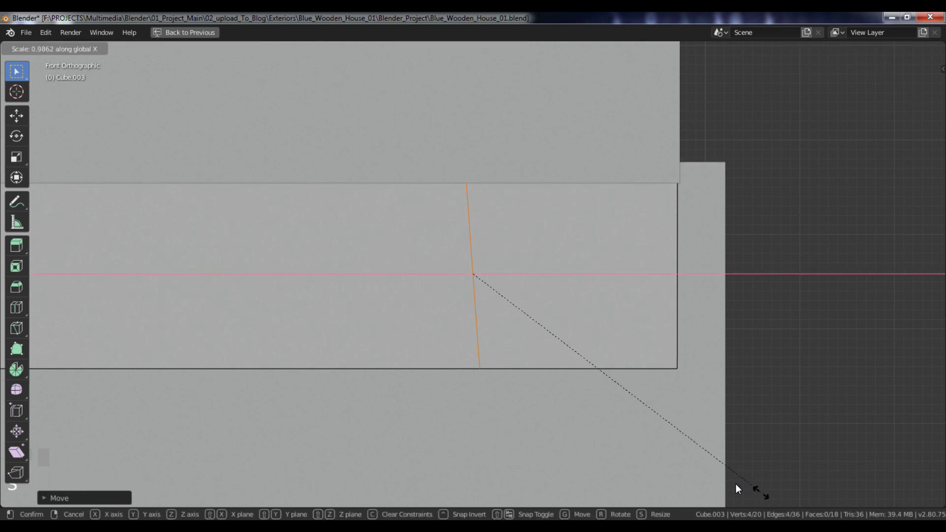
left_click(475, 315)
key("s")
key("x")
left_click(469, 297)
key("s")
key("x")
left_click(581, 322)
Select the rear face at the front beam's right end and isolate the beam object in local view.
left_click_drag(594, 321, 625, 369, "alt")
key("KP_3")
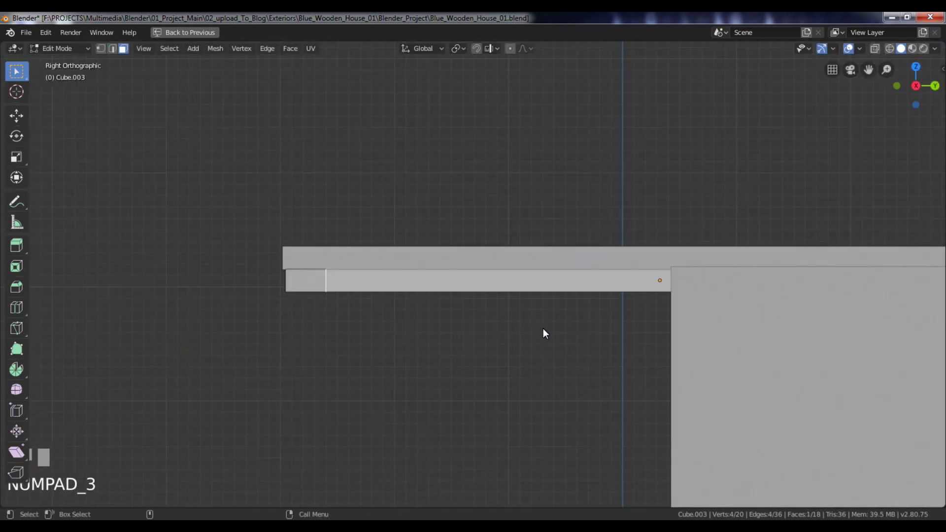
key("Tab")
key("slash")
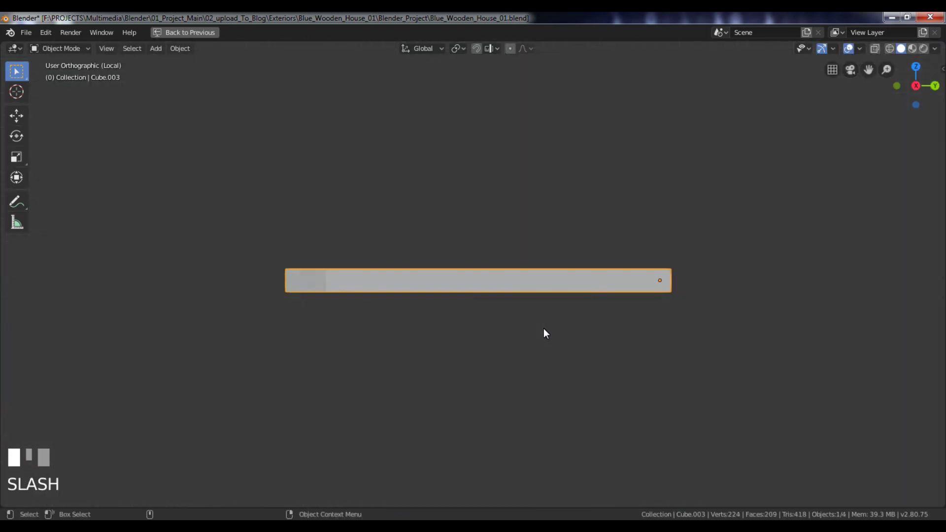
Open the isolated beam's mesh for vertex editing in a right-side wireframe view.
left_click_drag(539, 331, 470, 323, "alt")
key("KP_3")
scroll(457, 321, "up", 5)
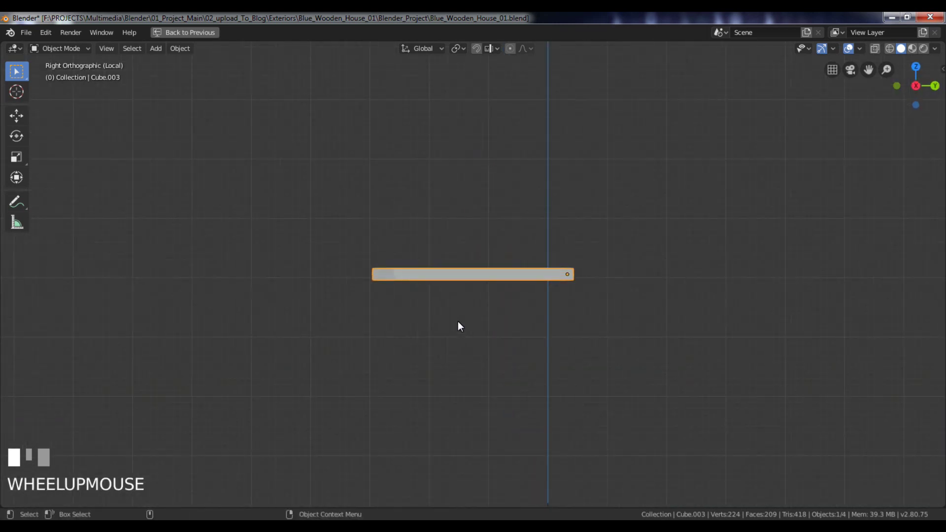
key("Tab")
scroll(457, 321, "up", 4)
key("z")
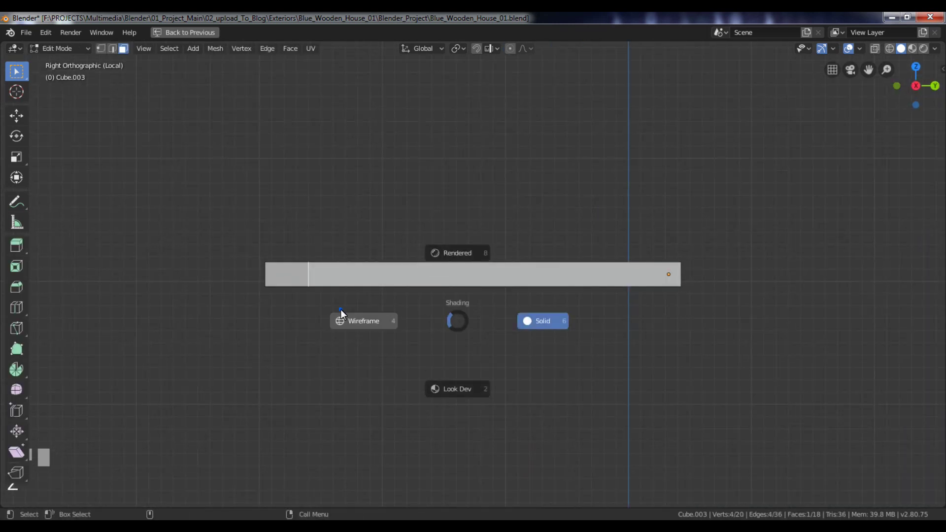
left_click(338, 313)
key("1")
left_click_drag(251, 277, 336, 303)
left_click_drag(447, 342, 519, 348, "alt")
right_click_drag(519, 349, 443, 316, "alt")
key("KP_3")
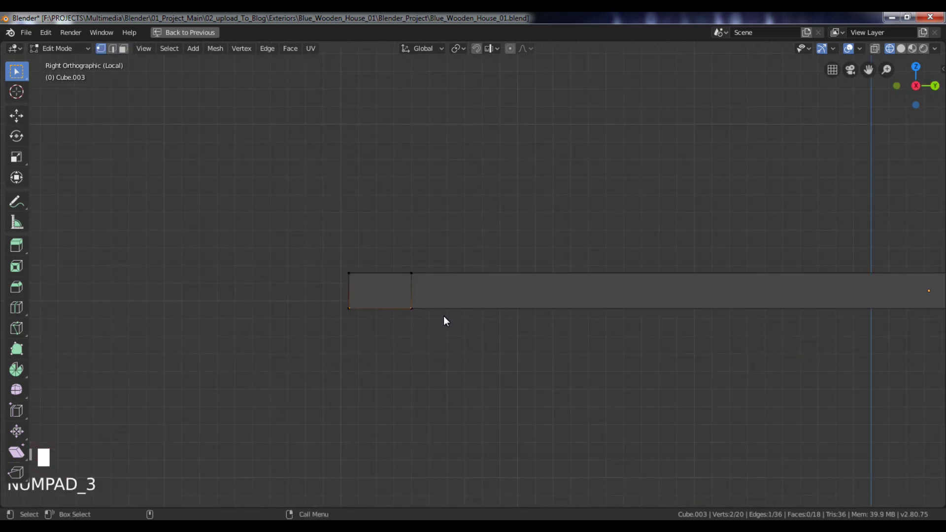
left_click(643, 194)
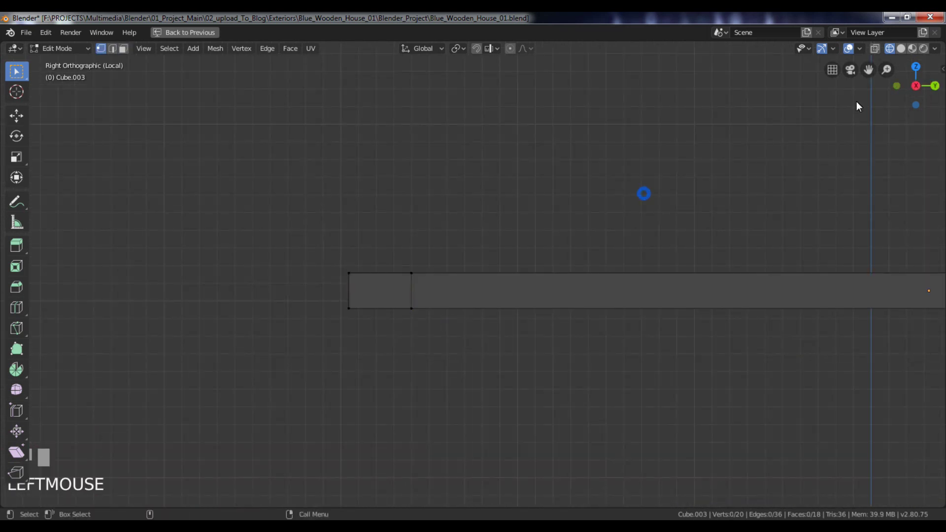
Select all lower vertices of the front beam with X-ray enabled and scale them along Y by about 1.3.
left_click(874, 49)
left_click_drag(328, 291, 483, 381)
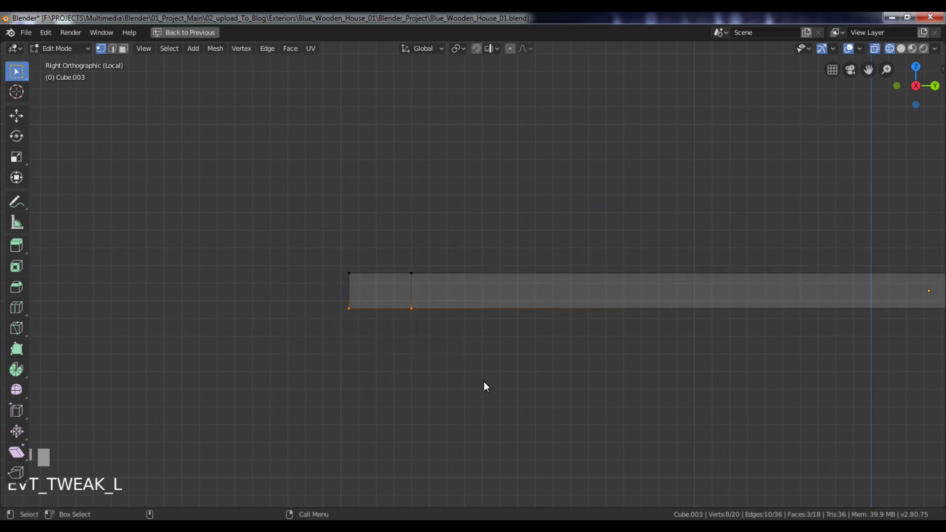
key("s")
key("y")
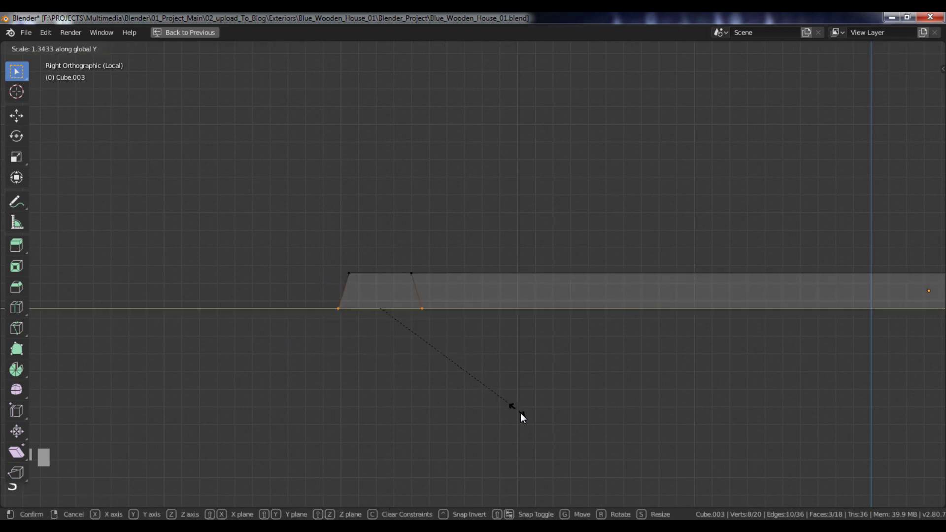
left_click(525, 416)
left_click_drag(525, 416, 338, 200, "alt")
key("z")
left_click(448, 180)
mouse_move(483, 264)
left_mouse_down("alt")
mouse_move(440, 258)
mouse_move(424, 326)
mouse_move(306, 267)
mouse_move(265, 260)
mouse_move(234, 229)
left_mouse_up("alt")
Extrude the rear face at the beam's right end along Y back to the house wall, outside local view.
key("Tab")
left_click_drag(384, 331, 72, 377, "alt")
key("Tab")
key("3")
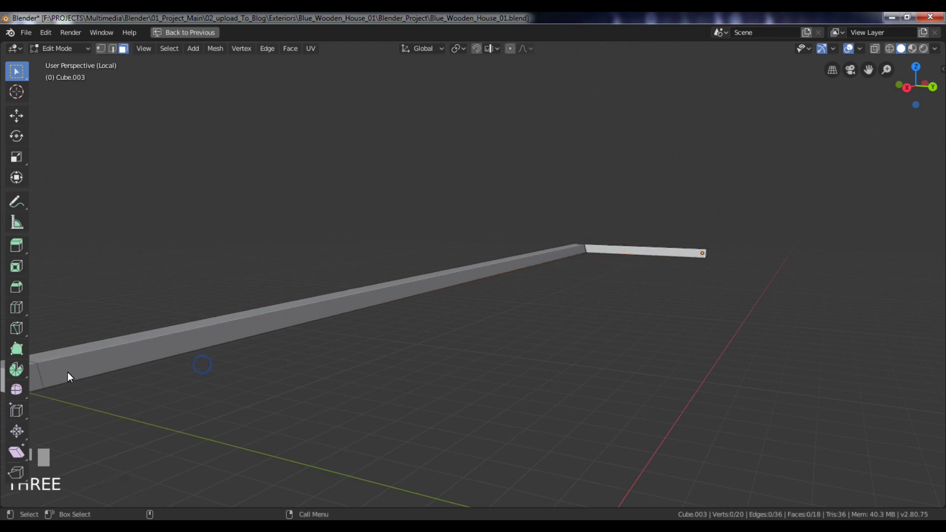
right_click_drag(127, 371, 125, 342, "alt")
left_click(173, 344)
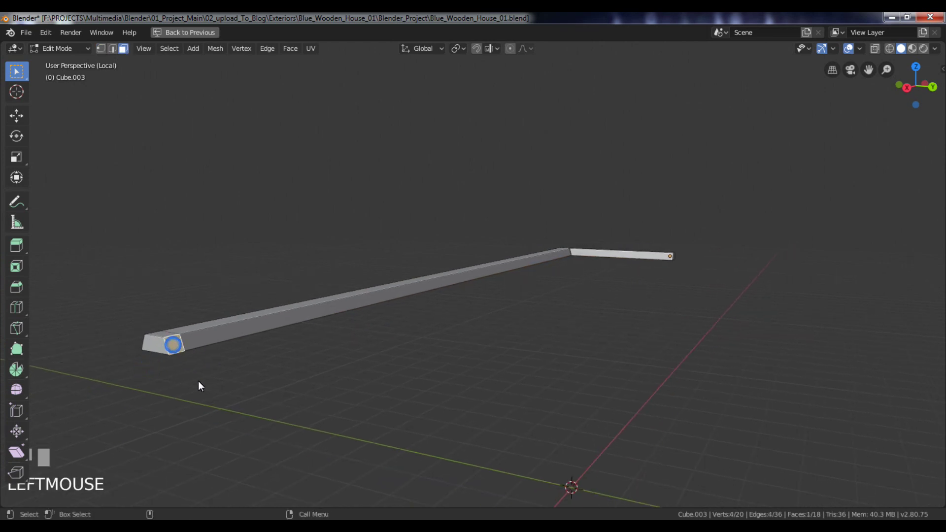
key("KP_3")
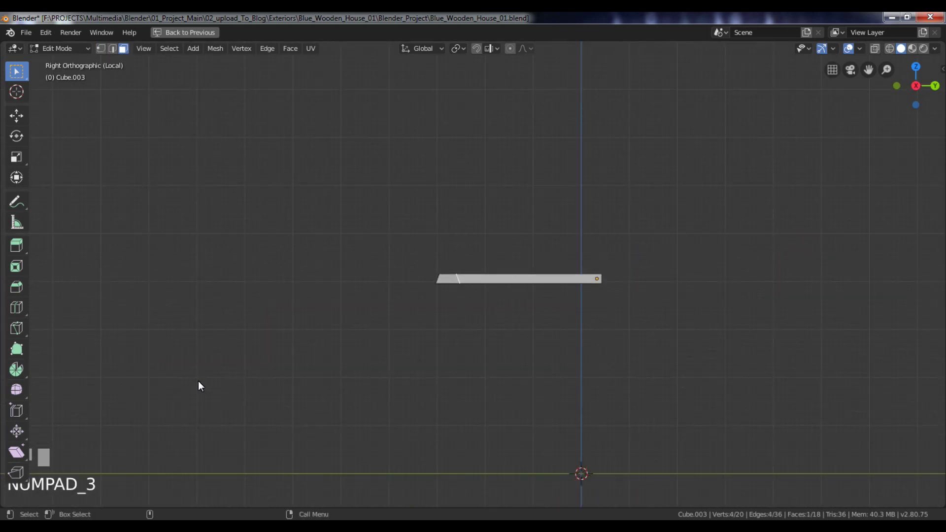
key("KP_Divide")
key("e")
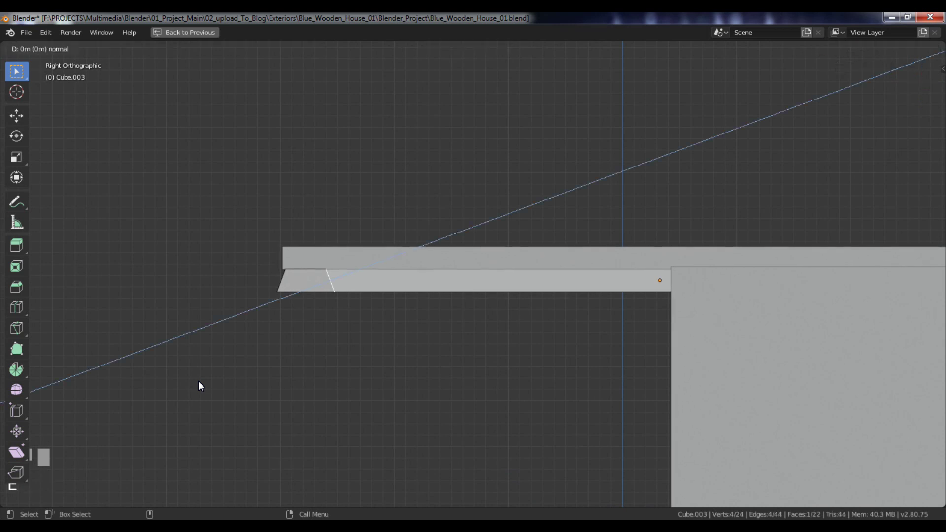
key("y")
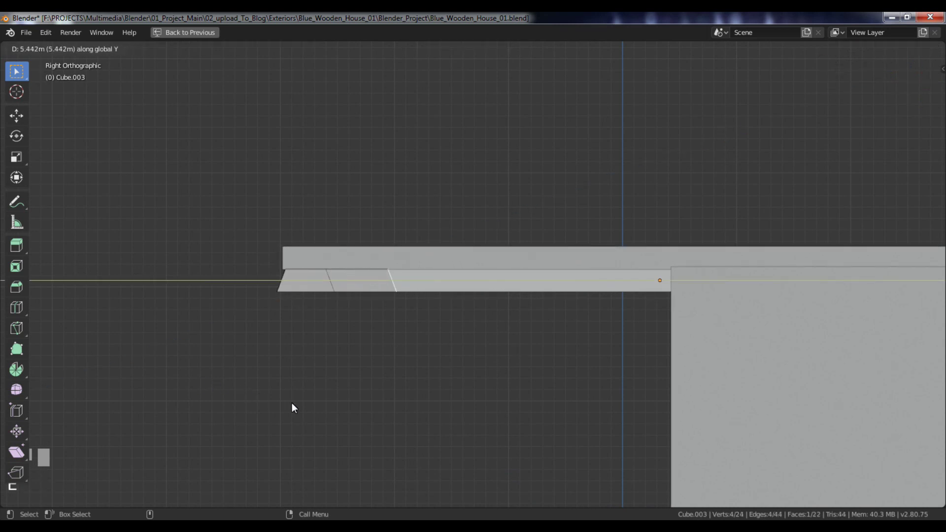
left_click(538, 434)
Scale the extruded side beam's slanted end face along Y until it is vertical.
key("KP_Decimal")
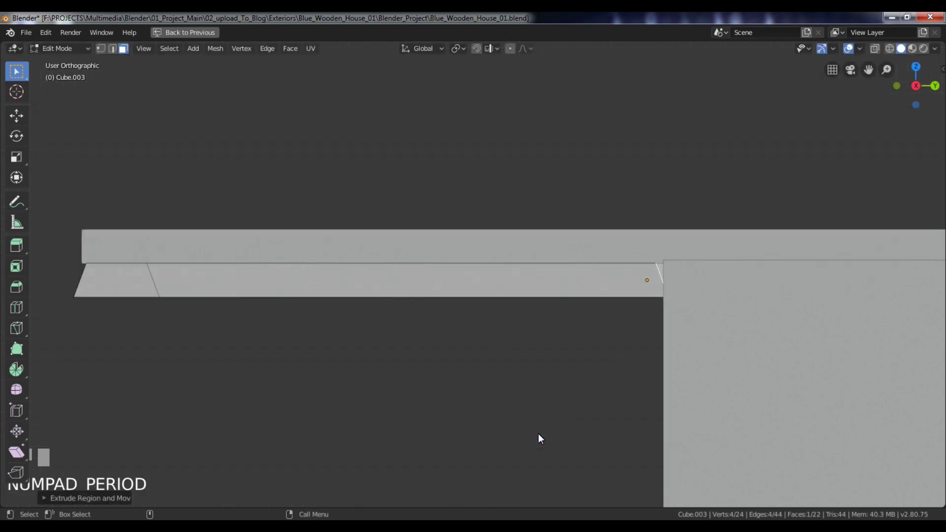
scroll(590, 445, "down", 4)
key("z")
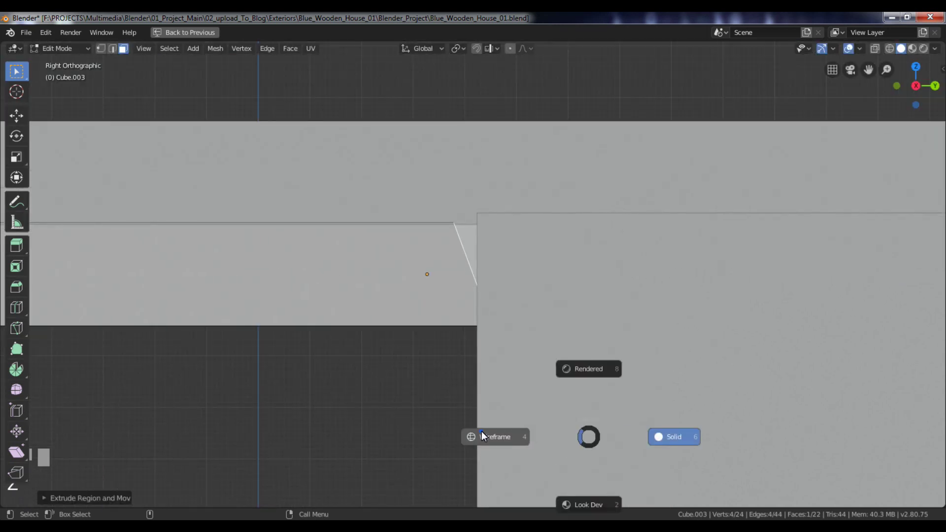
left_click(481, 431)
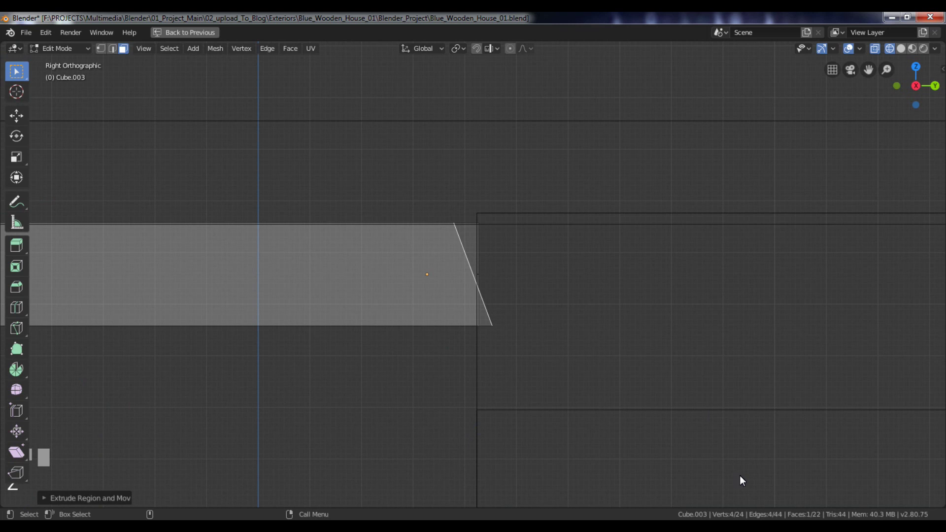
key("s")
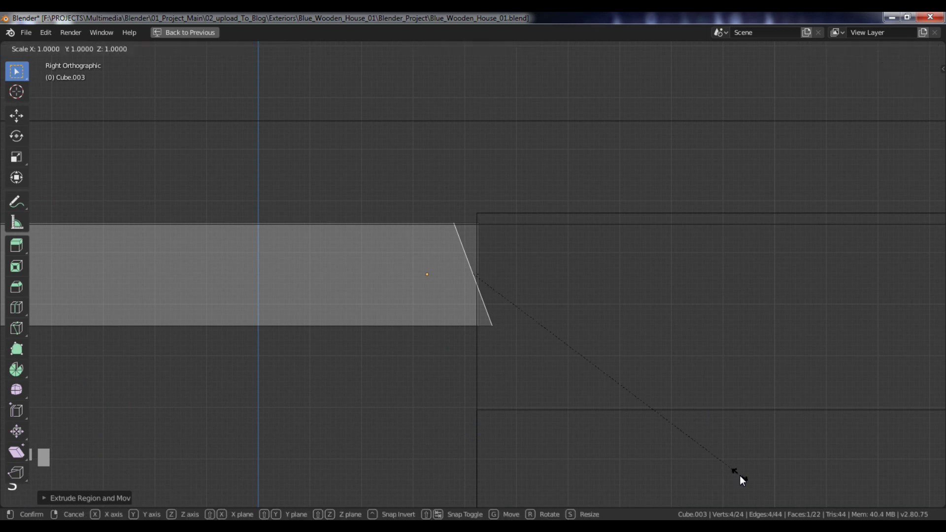
key("y")
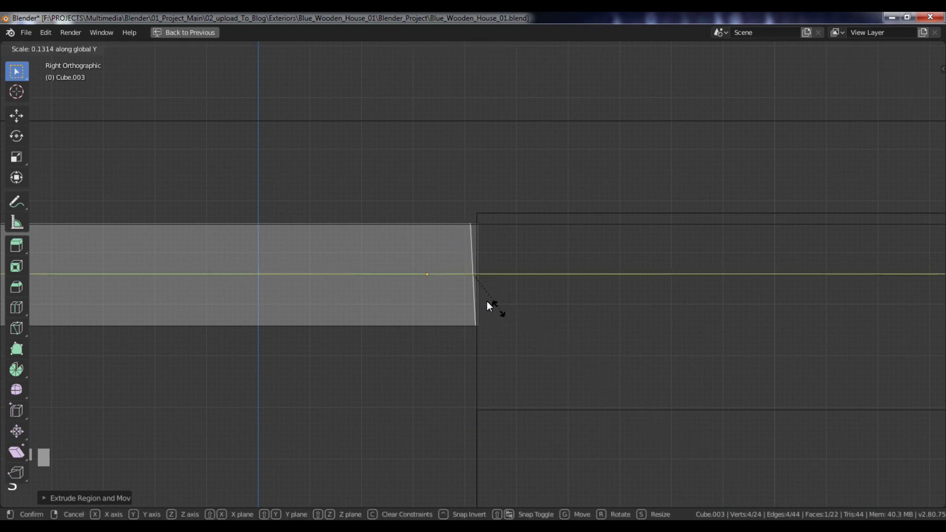
left_click(488, 302)
key("s")
key("y")
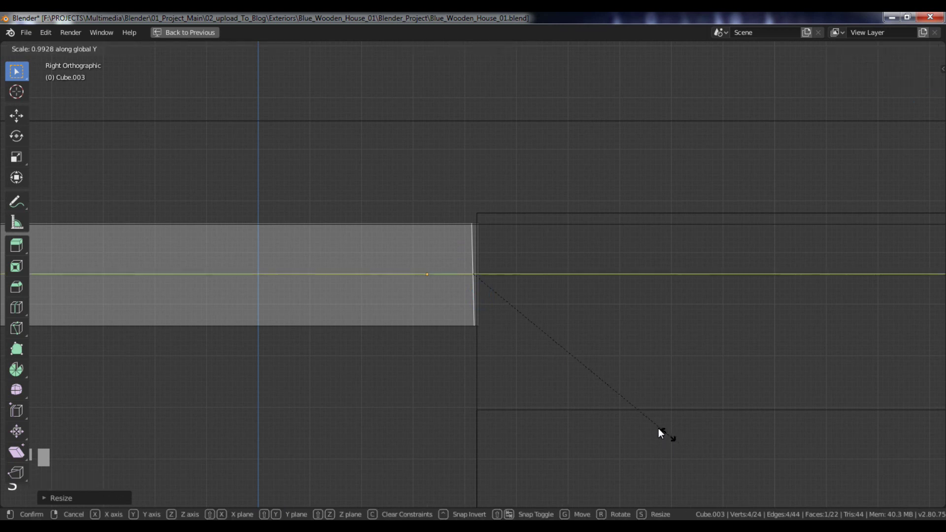
left_click(471, 286)
key("s")
key("y")
left_click(475, 280)
Move the side beam's end face along Y until it meets the house's front wall.
key("g")
key("y")
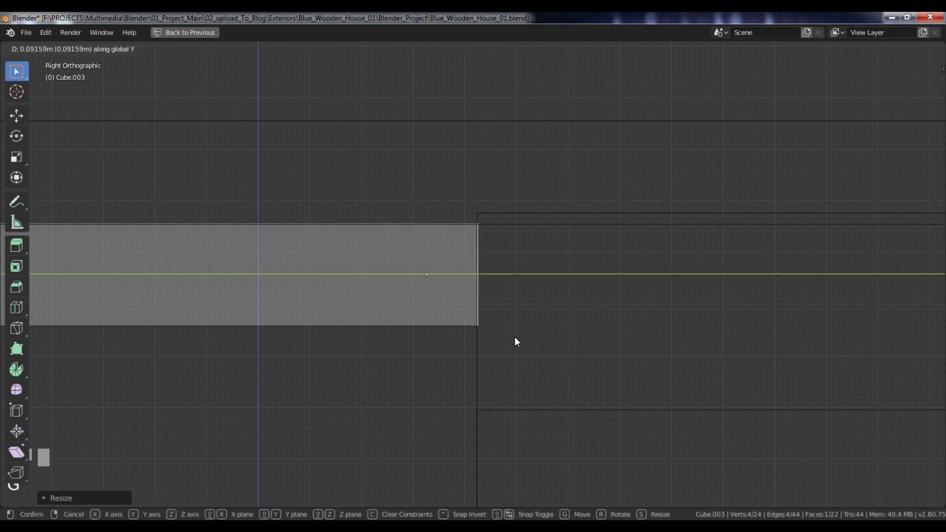
left_click(514, 336)
right_click_drag(551, 381, 380, 285, "alt")
left_click_drag(379, 284, 535, 339, "alt")
right_click_drag(558, 344, 282, 349, "alt")
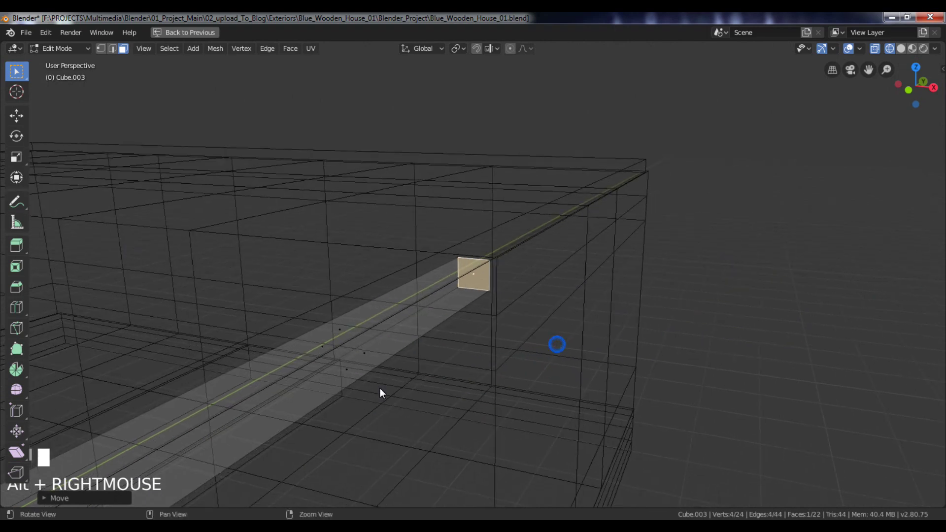
right_click_drag(449, 420, 233, 290, "alt")
right_click_drag(384, 348, 254, 265, "alt")
left_click_drag(243, 264, 420, 279, "alt")
right_click_drag(420, 279, 338, 233, "alt")
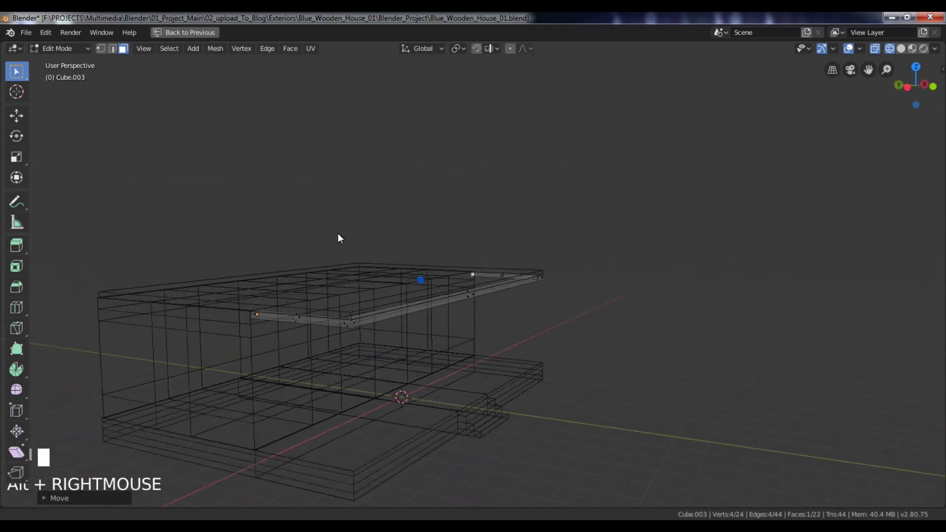
Select all bottom vertices of the beam frame in front view and lower them about 1.43 m along Z.
key("Tab")
key("KP_1")
scroll(669, 265, "up", 3)
scroll(670, 270, "down", 2)
key("Tab")
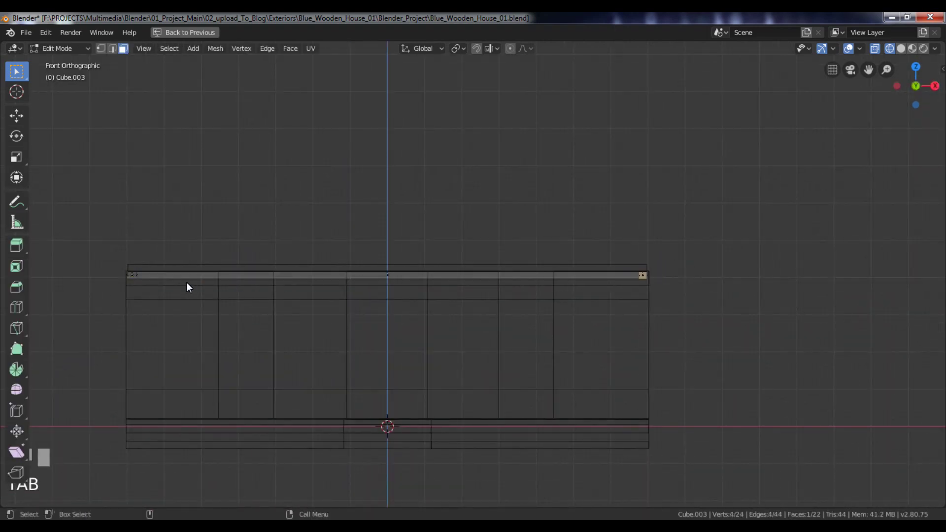
key("1")
left_click_drag(112, 276, 740, 313)
scroll(646, 314, "up", 2)
middle_click_drag(647, 313, 812, 310, "alt")
scroll(801, 313, "down", 2)
key("g")
key("z")
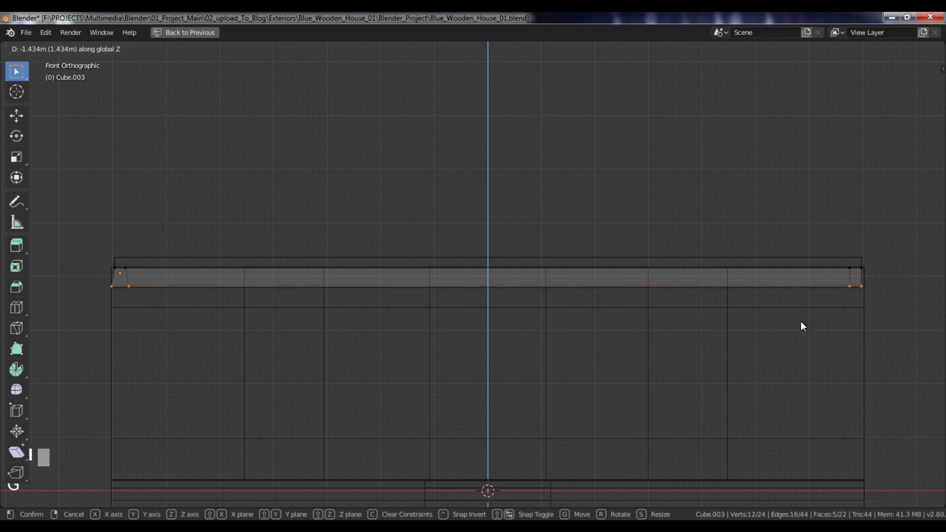
left_click(800, 321)
Leave the beam frame's mesh editing and return the viewport to solid shading.
key("Tab")
left_click_drag(781, 321, 719, 293, "alt")
right_click_drag(719, 293, 619, 161, "alt")
key("z")
left_click(619, 162)
key("z")
left_click(727, 181)
right_click_drag(464, 223, 491, 297, "alt")
left_click_drag(491, 296, 561, 292, "alt")
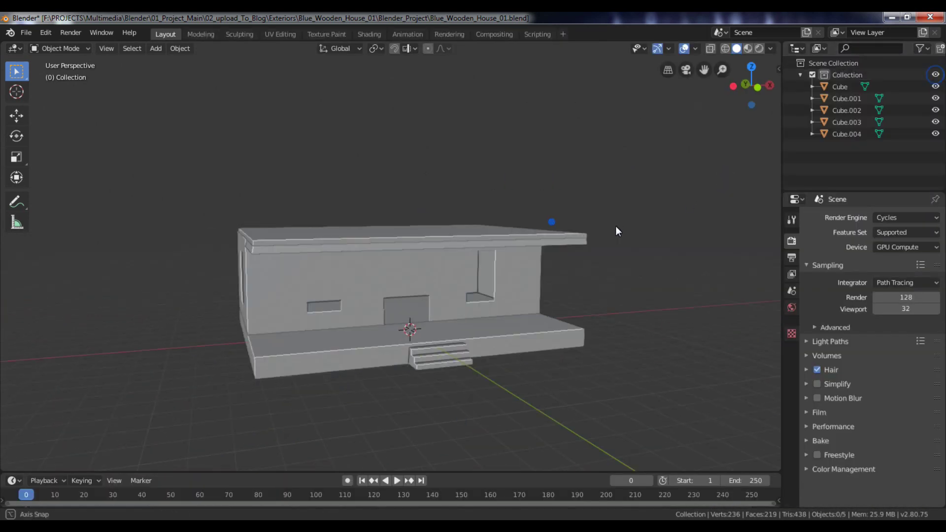
Add a cube and move it along X to the left end of the house.
key("shift+a")
left_click(658, 240)
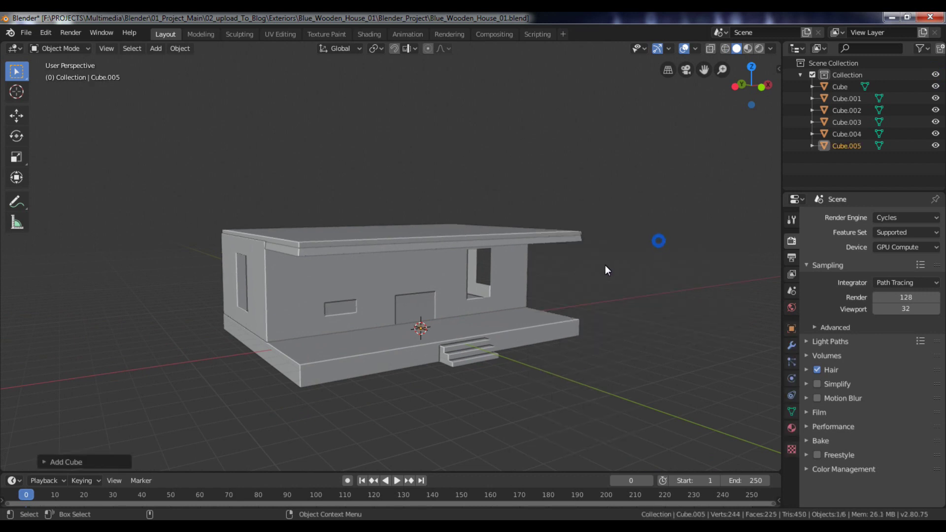
key("ctrl+space")
key("KP_1")
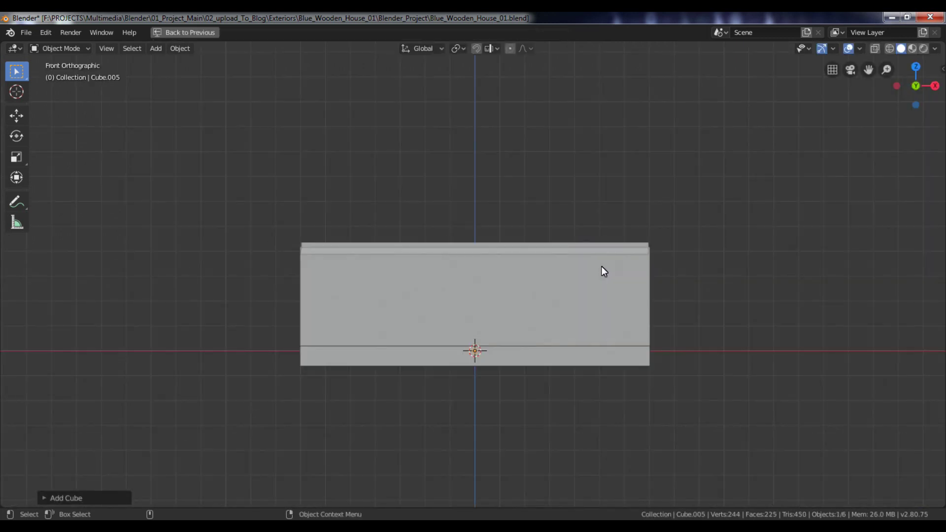
key("g")
key("x")
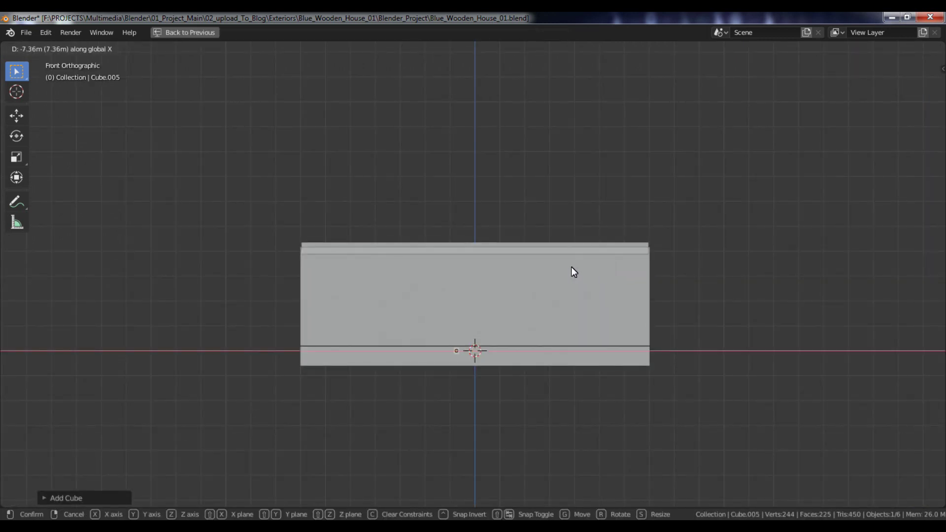
left_click(432, 264)
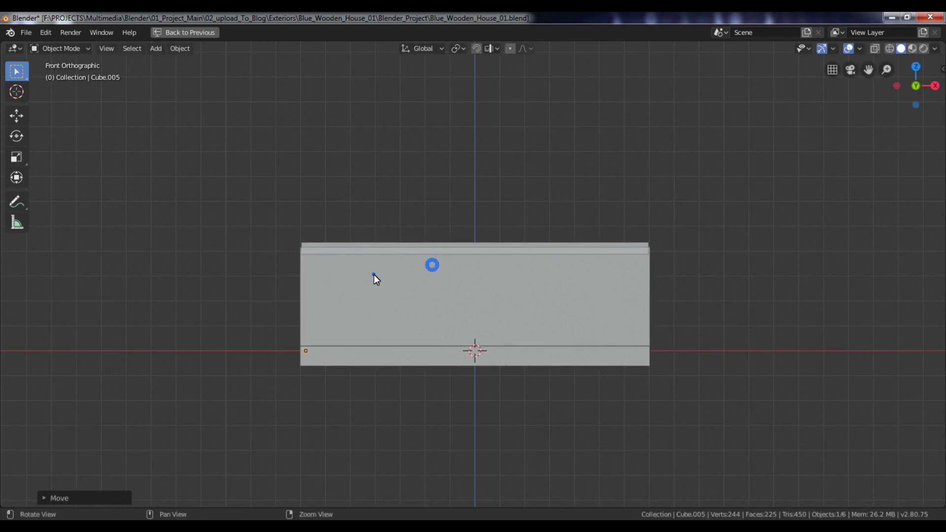
Move the new cube along Y toward the porch's front edge, beneath the roof overhang.
middle_click_drag(374, 274, 469, 291)
key("KP_3")
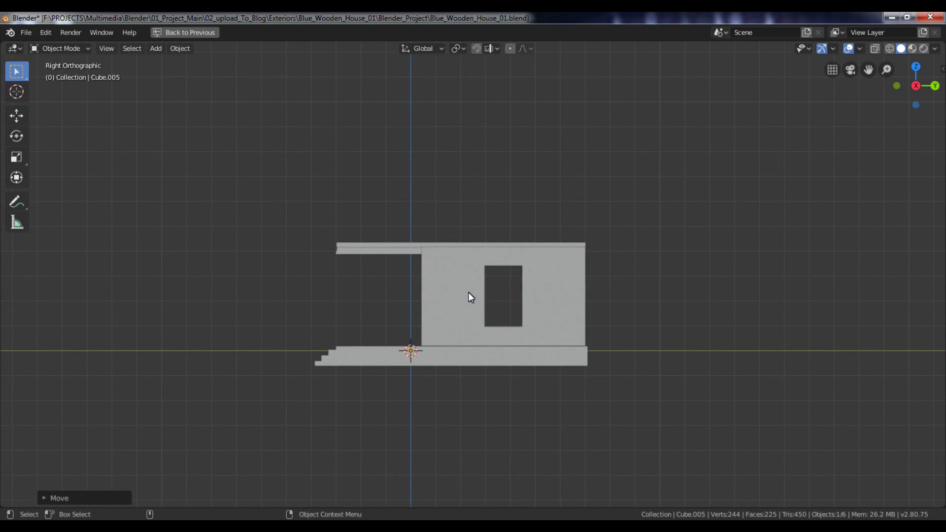
key("g")
key("y")
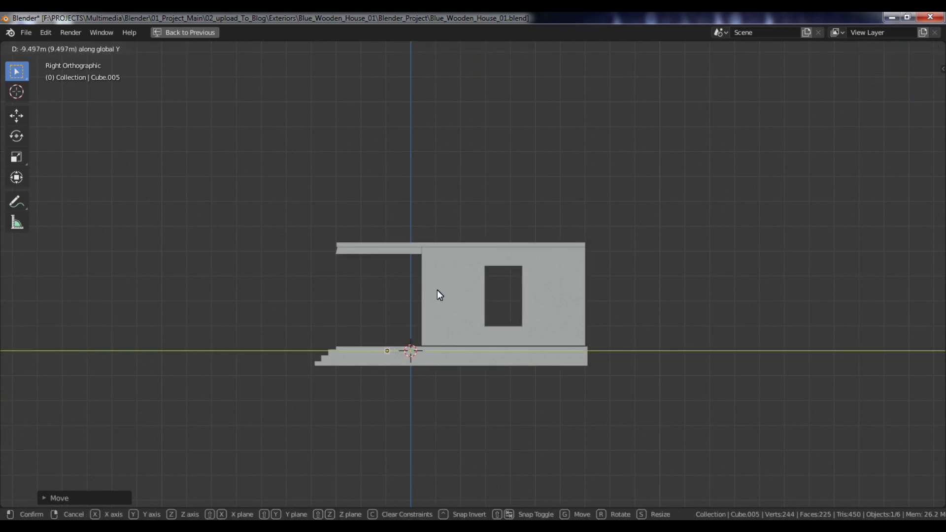
left_click(400, 284)
Raise the cube along Z to about the middle of the wall's height.
middle_click_drag(381, 285, 517, 290)
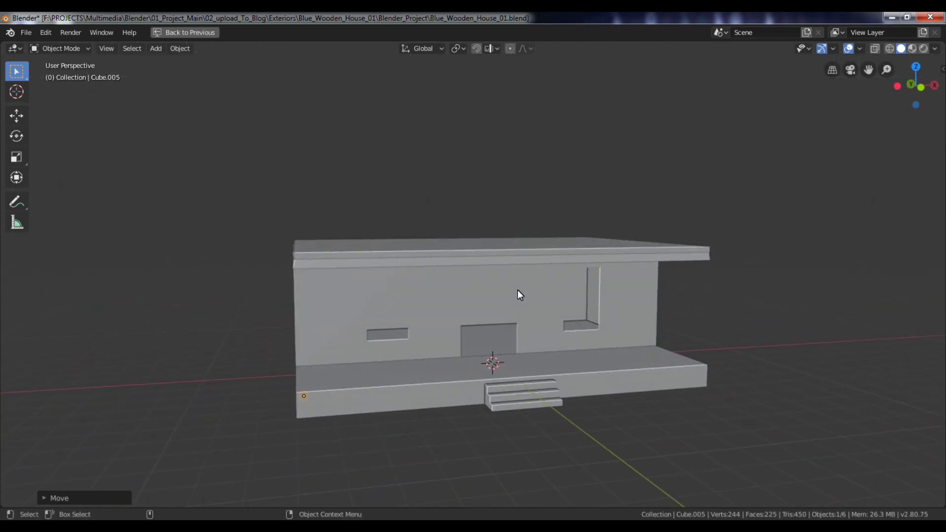
key("KP_1")
scroll(456, 281, "up", 5)
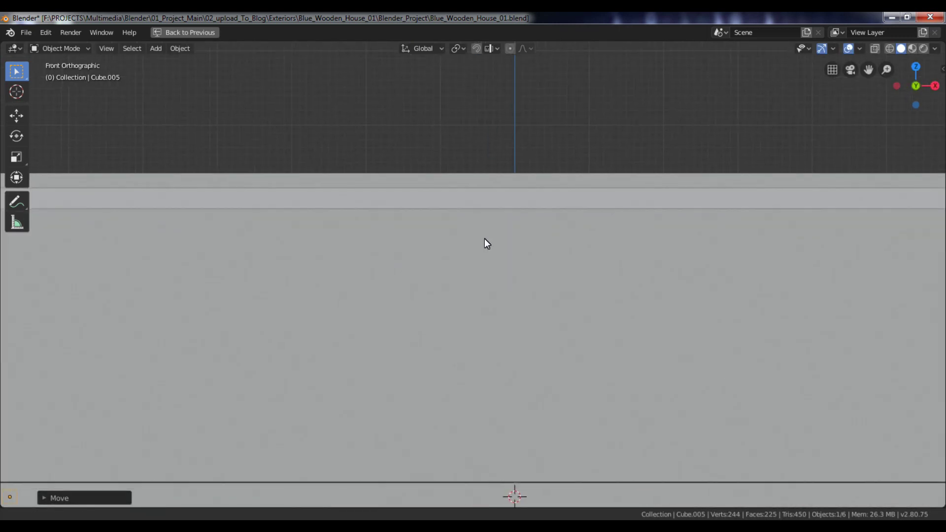
middle_click_drag(484, 239, 606, 226, "shift")
key("g")
key("z")
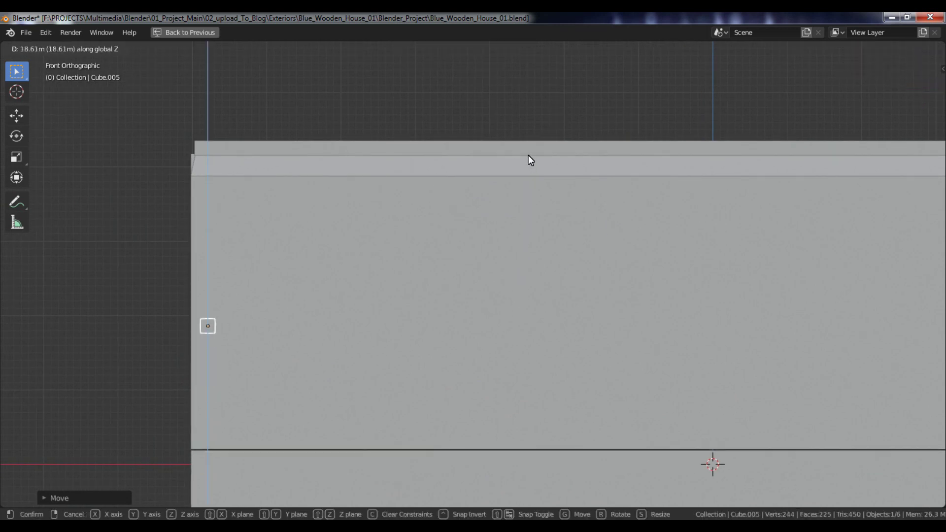
left_click(536, 131)
Scale the cube up uniformly to nearly double its size.
key("s")
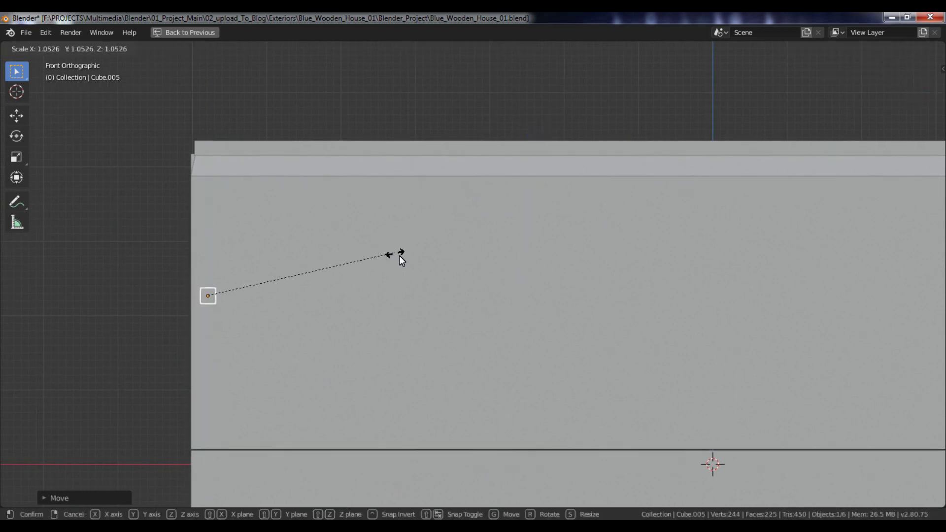
left_click(544, 314)
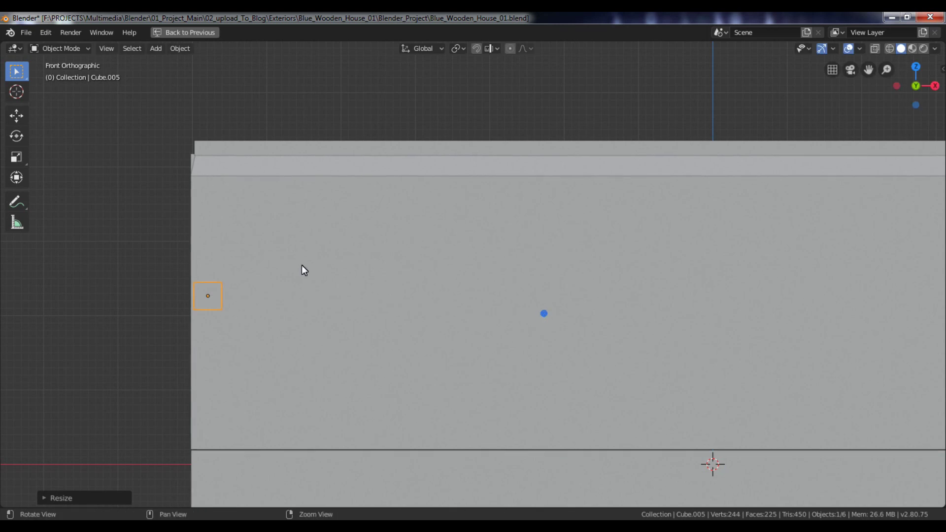
middle_click_drag(302, 265, 361, 268)
scroll(321, 237, "down", 6)
key("KP_1")
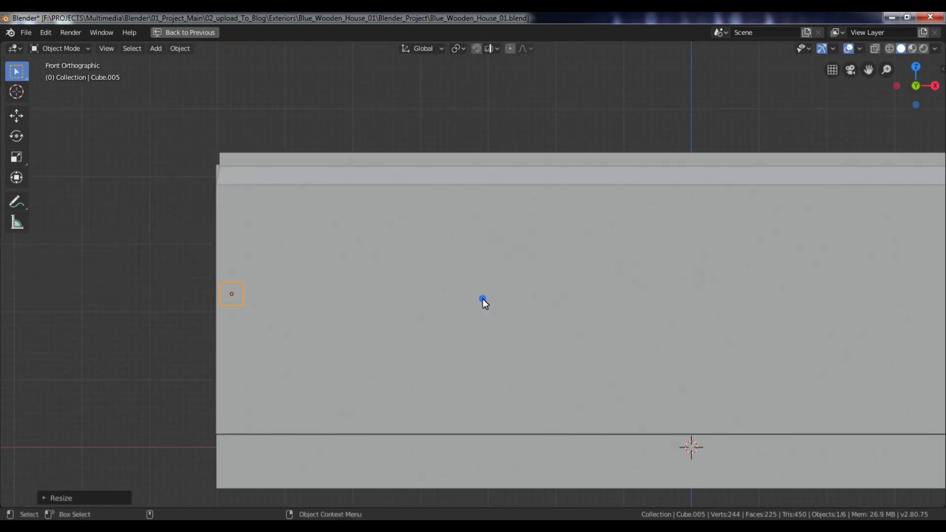
Select the cube's top and bottom faces and scale them along Z into a tall post beneath the roof overhang.
key("Tab")
middle_click_drag(240, 268, 243, 281)
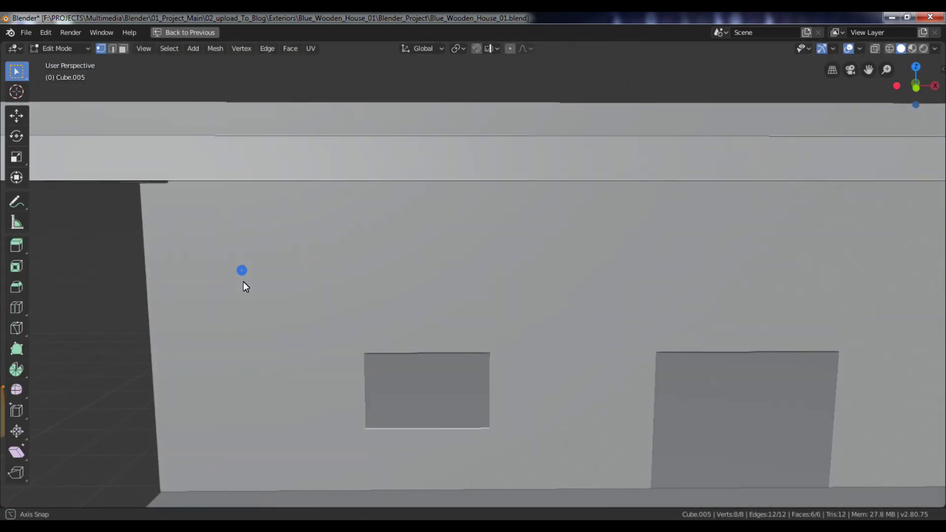
scroll(226, 324, "down", 5)
left_click(274, 322)
middle_click_drag(426, 296, 427, 267)
scroll(427, 267, "down", 4)
scroll(426, 267, "up", 4)
left_click(276, 230, "shift")
key("KP_3")
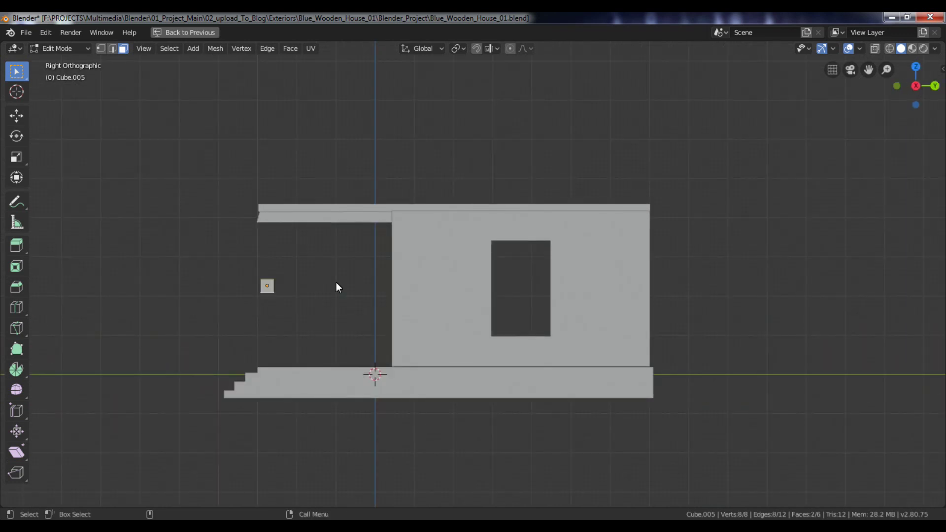
key("s")
key("z")
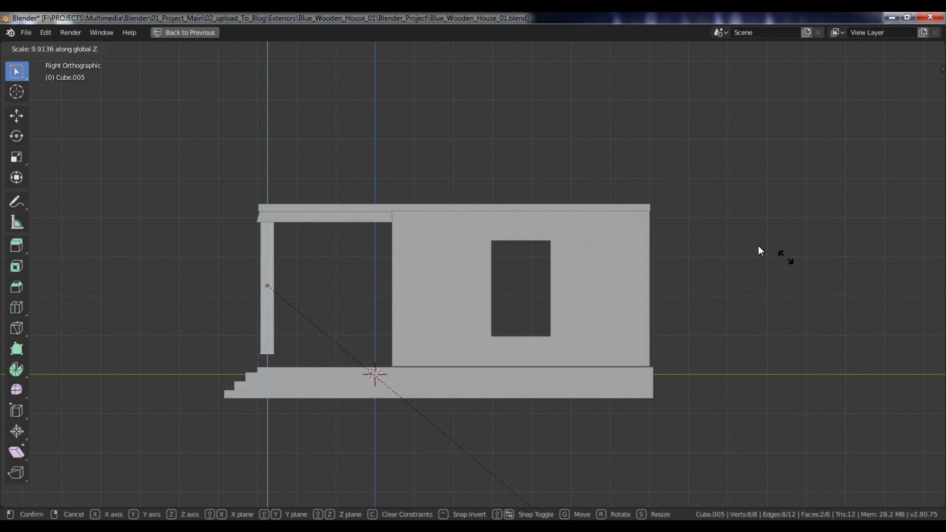
left_click(682, 221)
Lower the post along Z to centre it between the roof beam and the porch floor.
key("Tab")
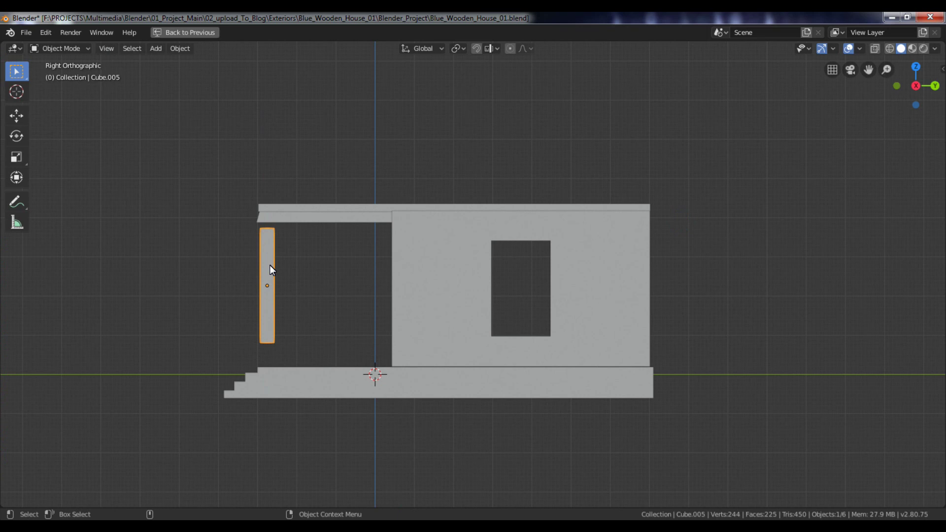
key("g")
key("z")
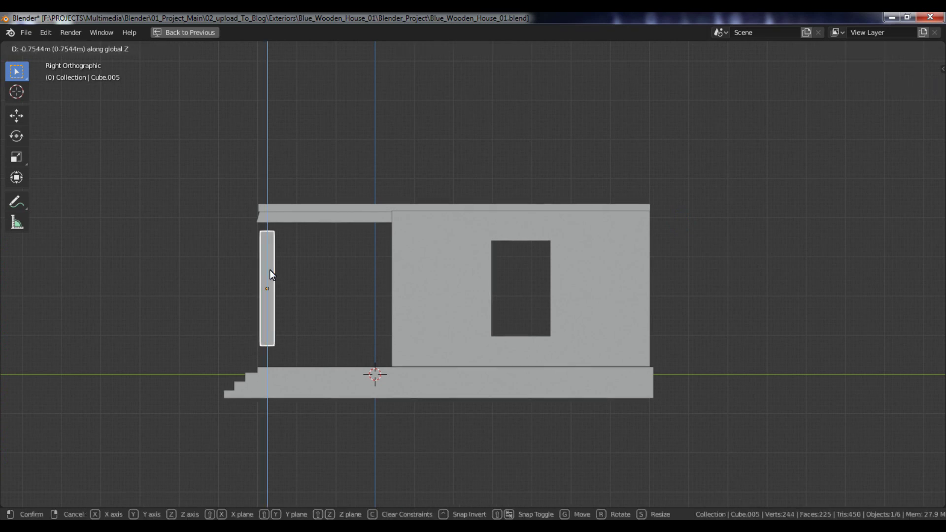
left_click(271, 276)
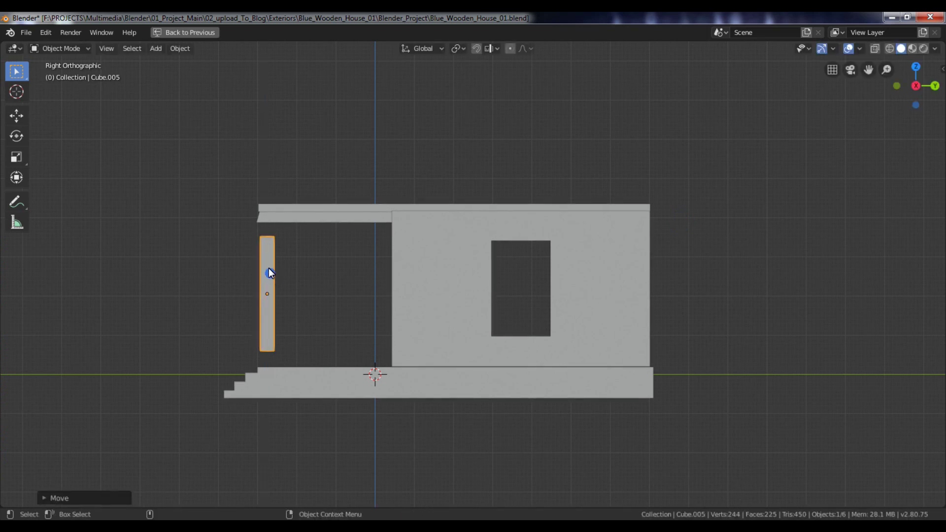
Stretch the post's end faces slightly further along Z and lower the whole post by about 0.15 m.
key("Tab")
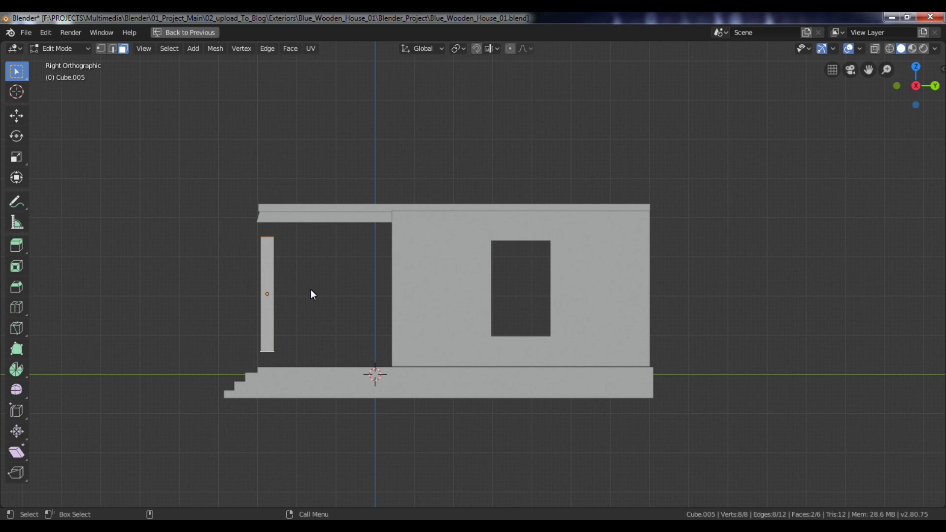
key("s")
key("z")
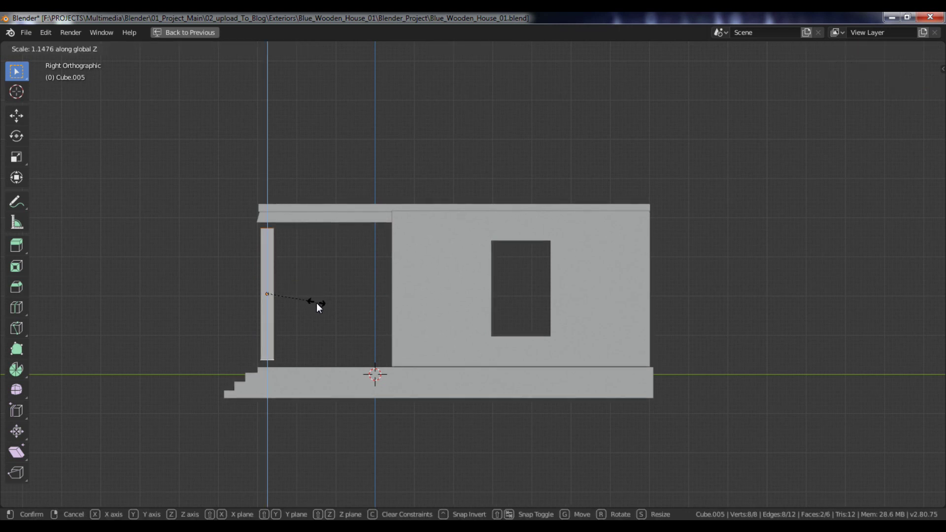
left_click(316, 303)
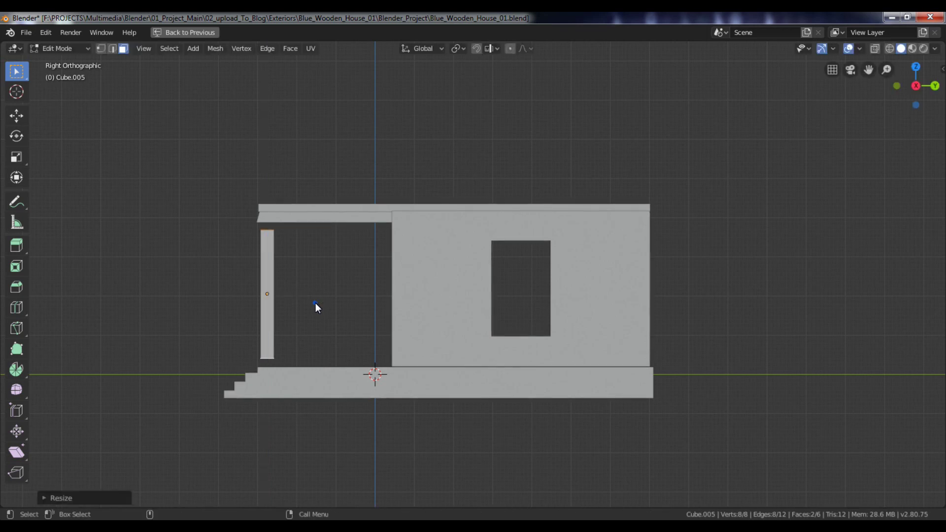
key("Tab")
key("g")
key("z")
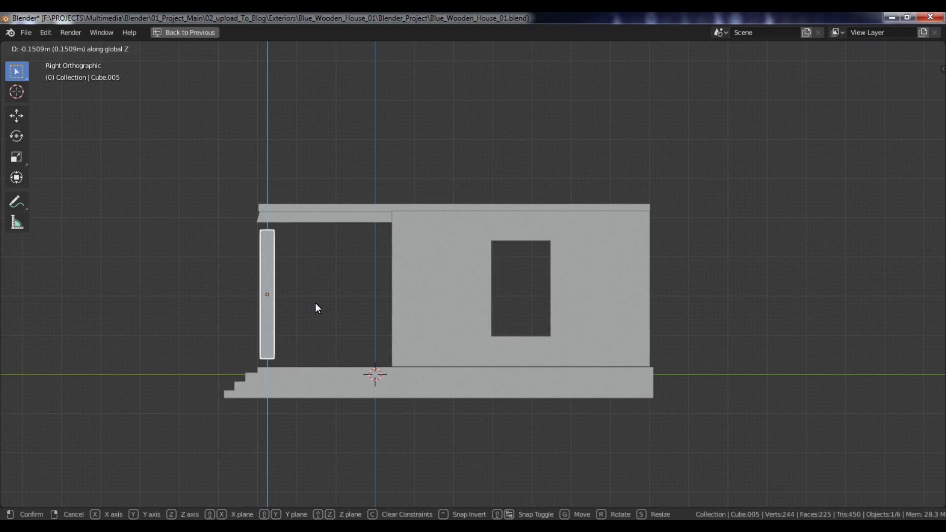
left_click(316, 303)
key("Tab")
scroll(279, 279, "up", 2)
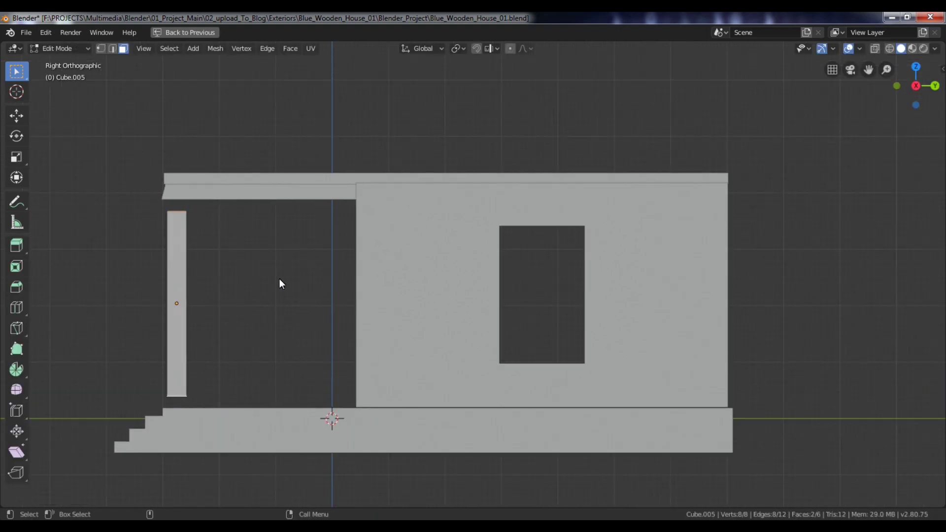
key("e")
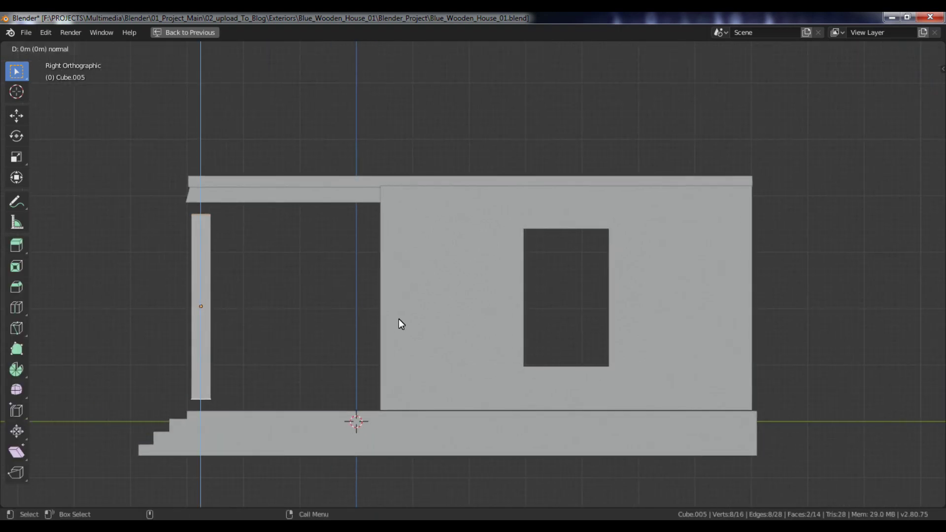
left_click(398, 311)
key("ctrl+z")
Select only the post's top face and extrude it upward by about 0.38 m.
middle_click_drag(250, 224, 554, 344)
scroll(252, 229, "down", 7)
key("Tab")
scroll(383, 260, "up", 3)
key("Tab")
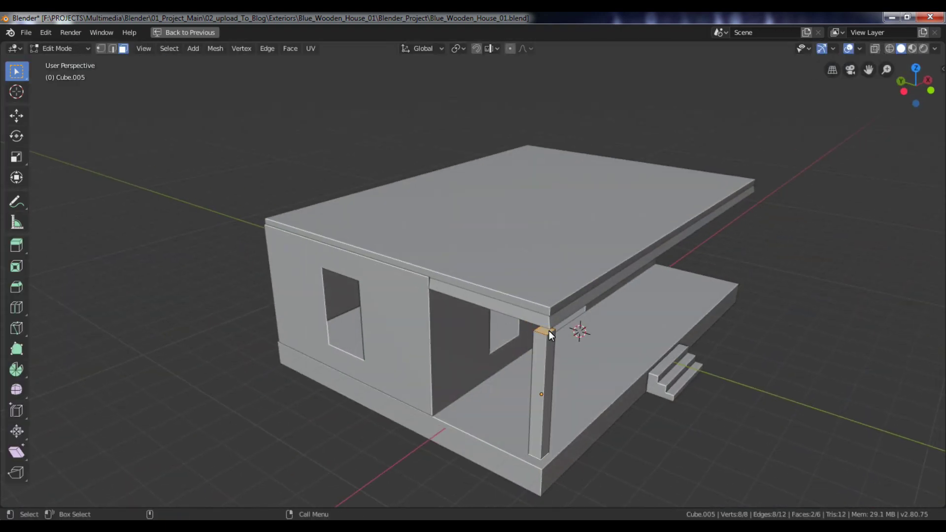
left_click(549, 330)
key("KP_3")
scroll(552, 342, "up", 2)
key("e")
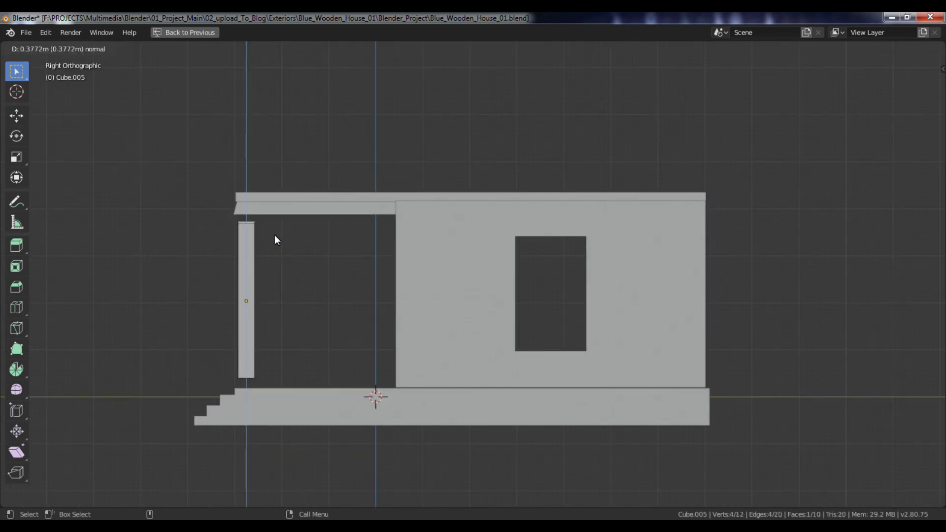
left_click(274, 235)
Scale the post's top face up slightly and extrude it about 1.6 m to meet the roof beam.
key("s")
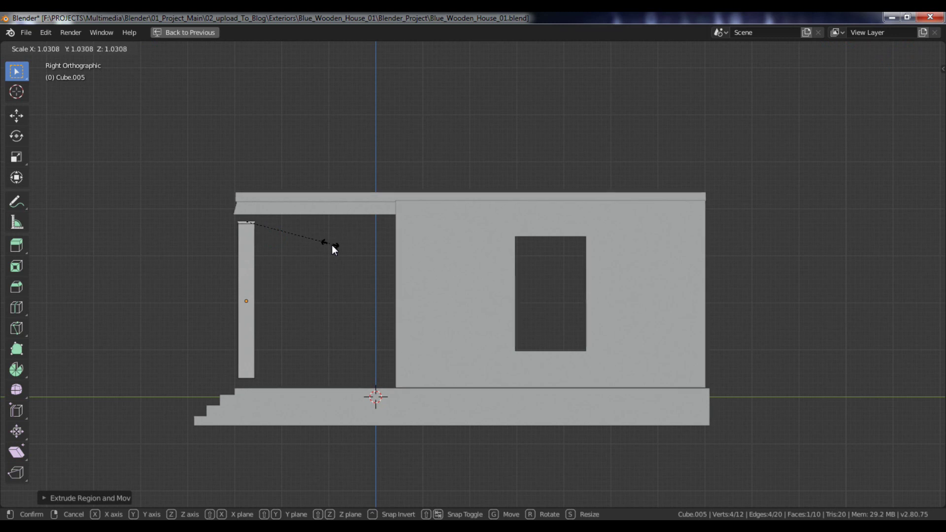
left_click(332, 245)
key("e")
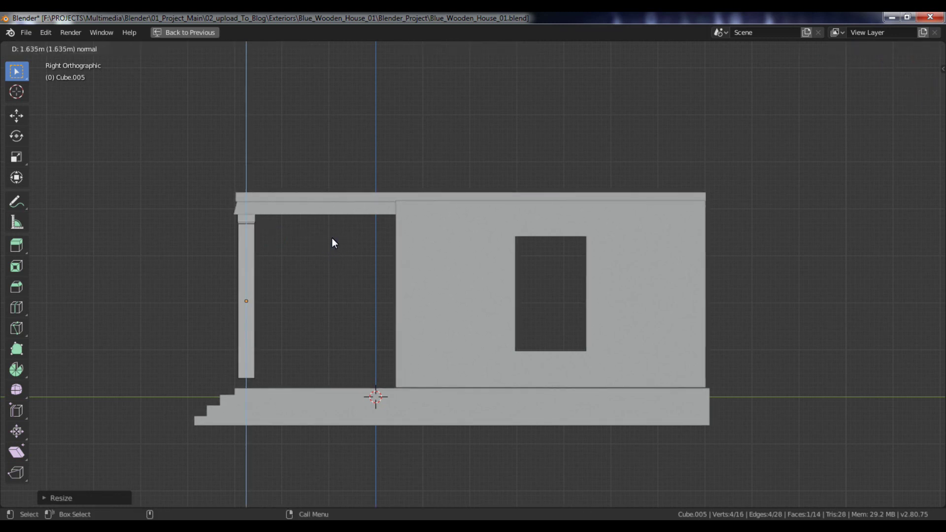
left_click(332, 238)
Scale up the post's top face so the capital flares outward beneath the beam.
scroll(285, 242, "up", 3)
scroll(285, 242, "up", 1)
middle_click_drag(278, 251, 481, 308, "shift")
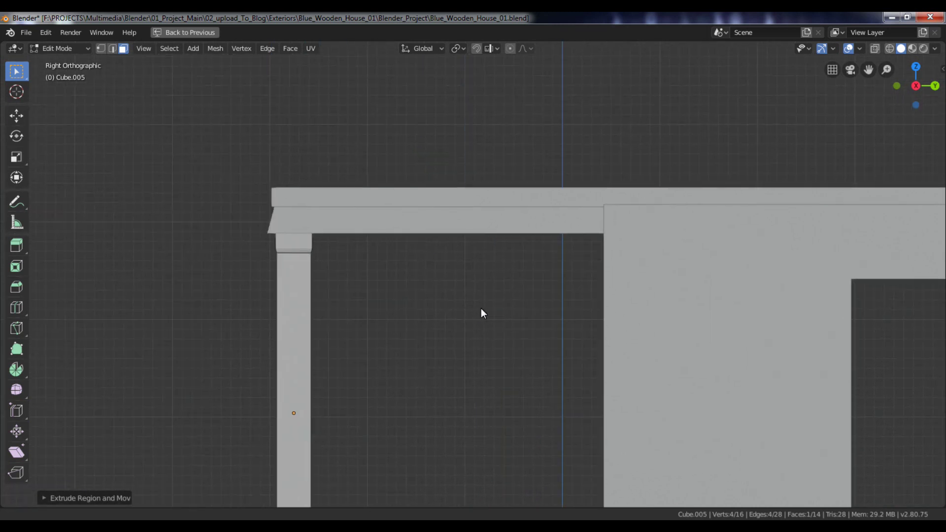
scroll(331, 258, "up", 1)
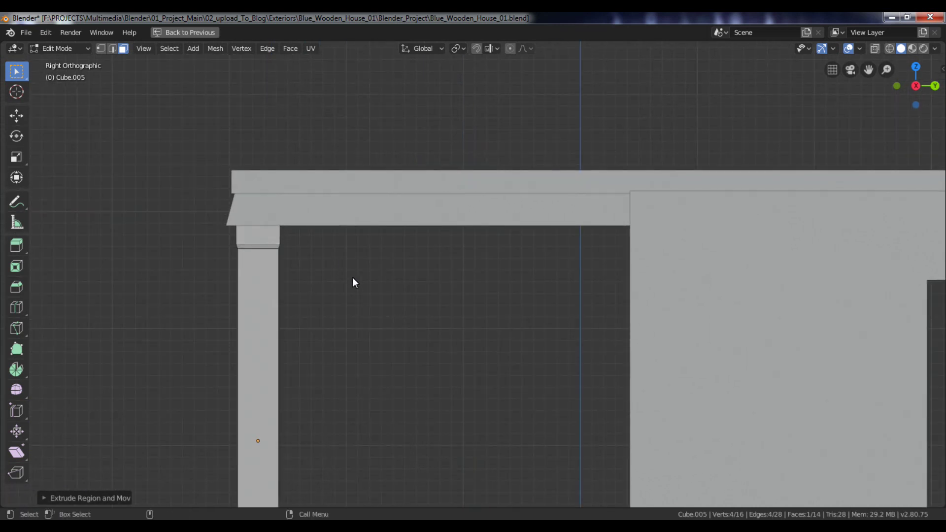
key("s")
left_click(365, 285)
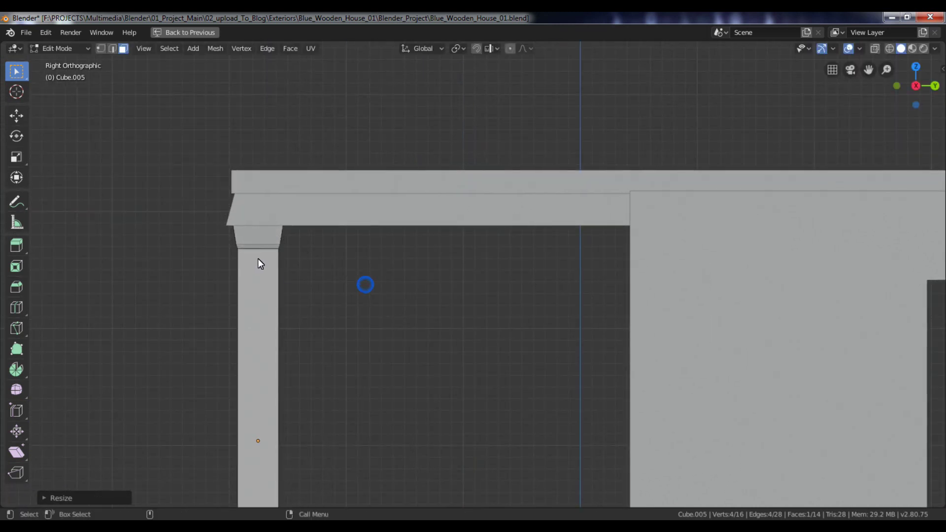
In wireframe shading, select the vertex ring at the capital's lower edge and scale it up slightly.
key("z")
left_click(257, 275)
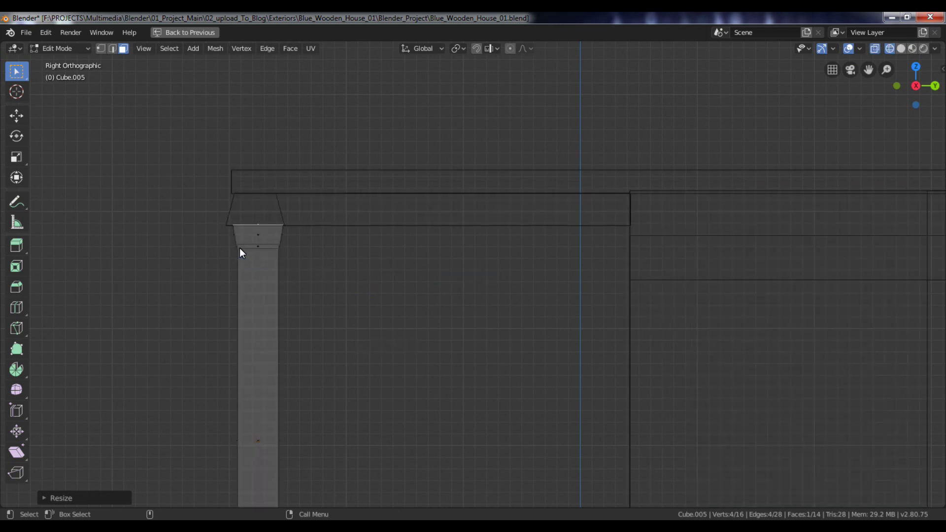
key("1")
left_click_drag(222, 238, 328, 247)
key("s")
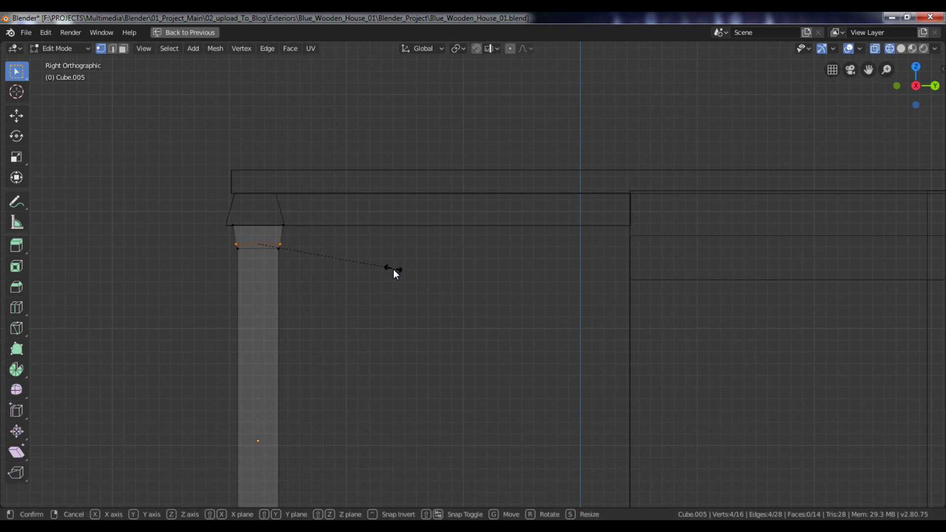
left_click(400, 271)
Raise the capital's lower vertex ring slightly along Z and fine-tune its width.
key("g")
key("z")
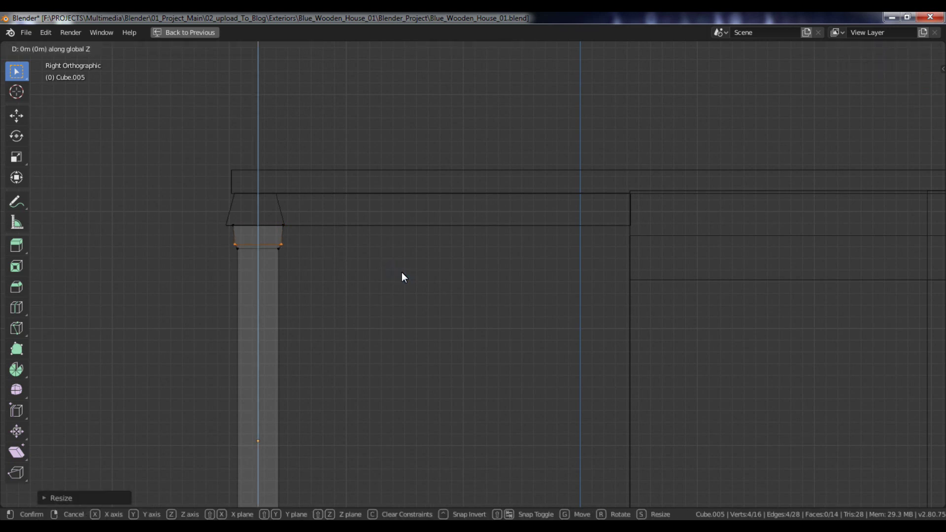
left_click(398, 267)
key("s")
left_click(394, 267)
key("g")
key("z")
left_click(392, 269)
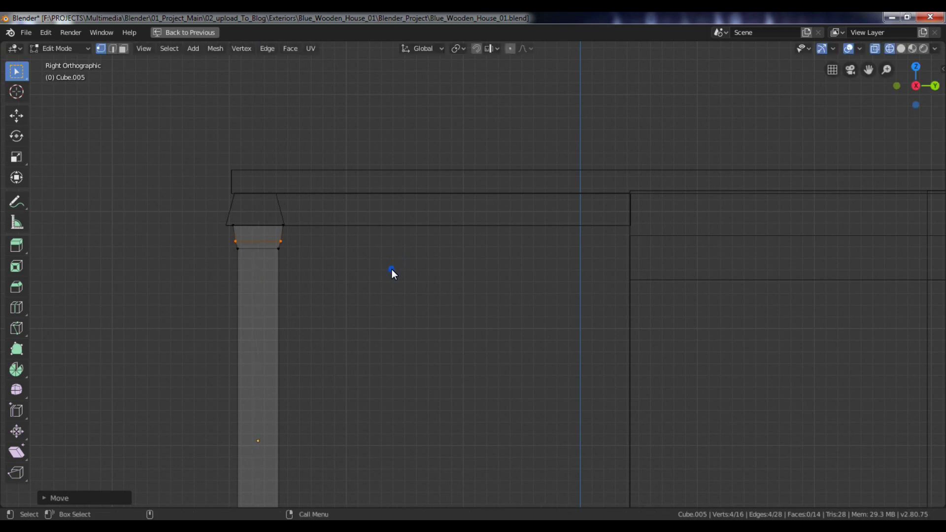
Leave mesh editing and return the viewport to solid shading.
key("Tab")
key("z")
left_click(498, 270)
middle_click_drag(323, 262, 502, 285)
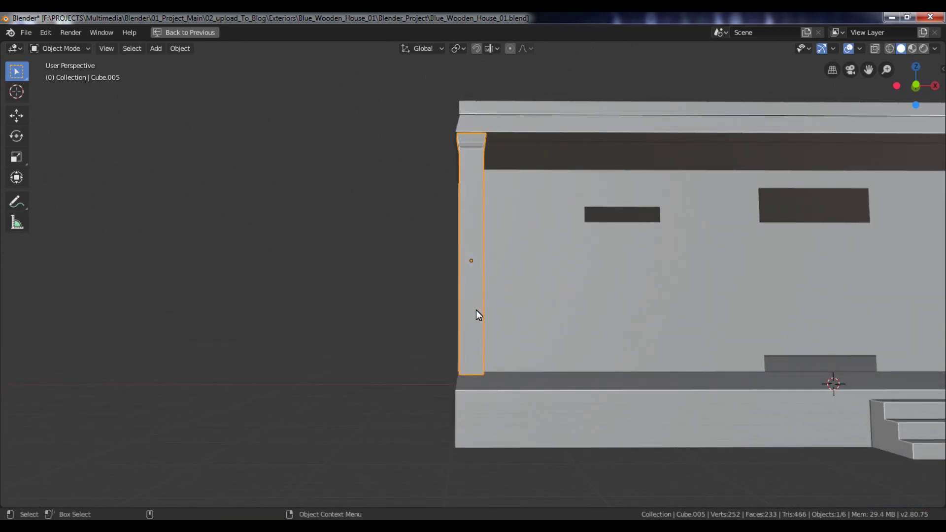
Select the post's bottom face and extrude it a short distance downward to start the base.
key("Tab")
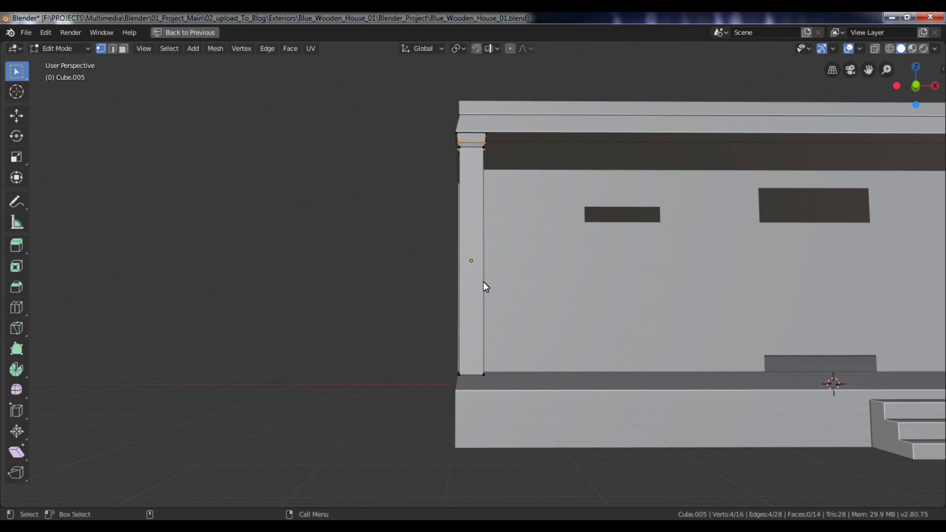
mouse_move(481, 314)
middle_mouse_down()
mouse_move(475, 279)
mouse_move(463, 316)
middle_mouse_up()
key("3")
key("KP_1")
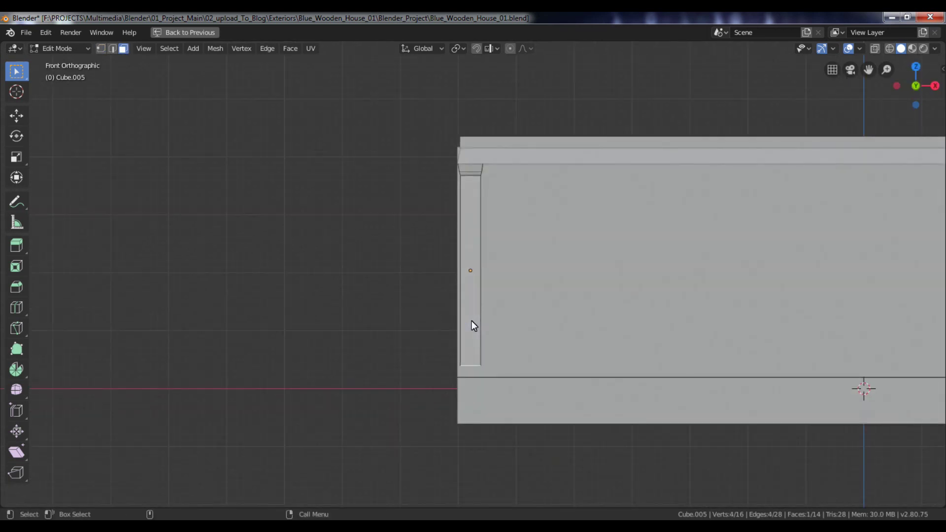
key("KP_3")
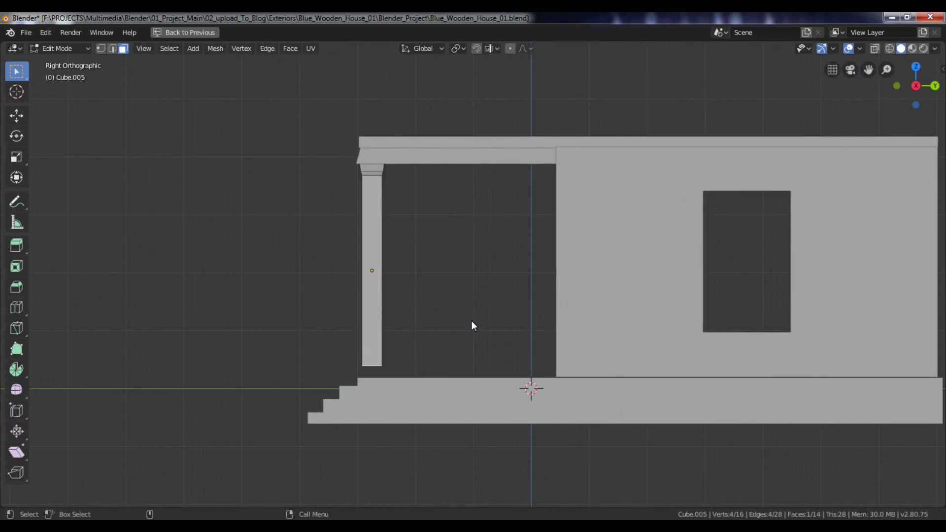
key("e")
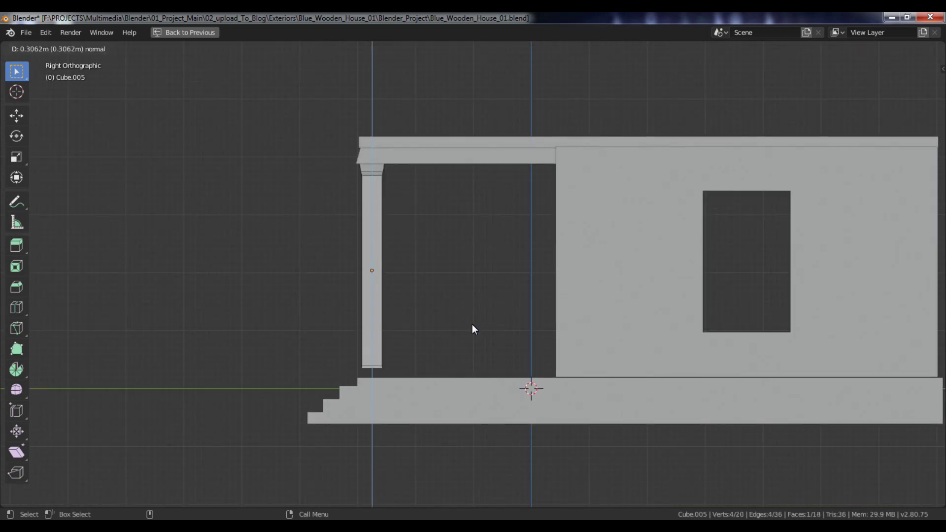
left_click(474, 327)
Scale the bottom face up slightly and extrude it down to the porch floor.
key("s")
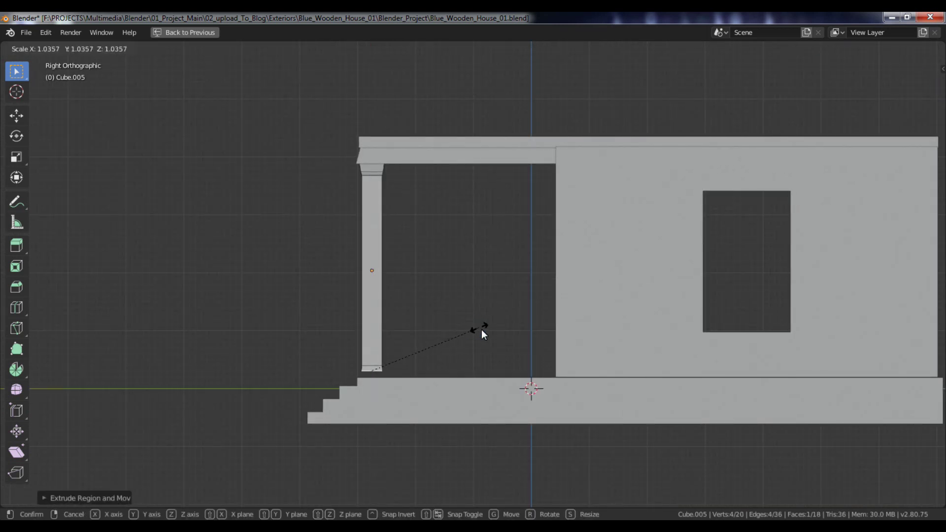
left_click(494, 333)
key("e")
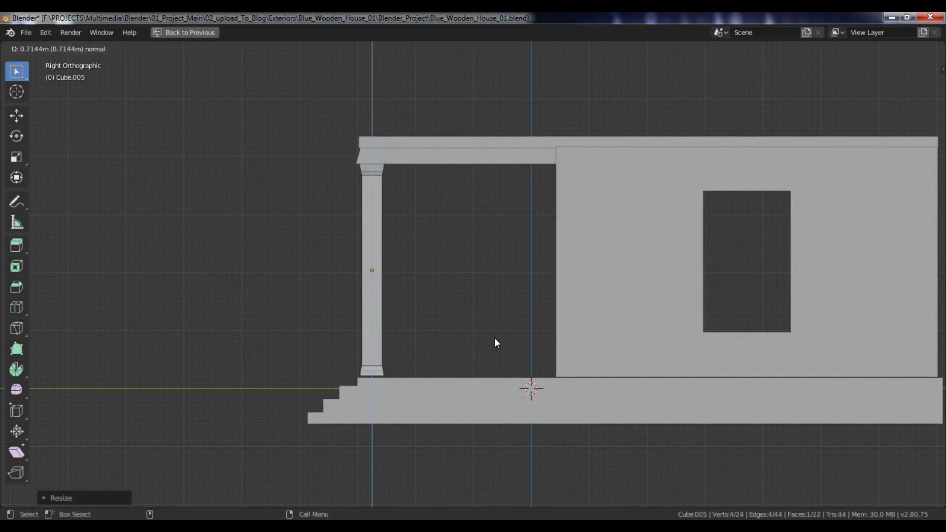
left_click(493, 348)
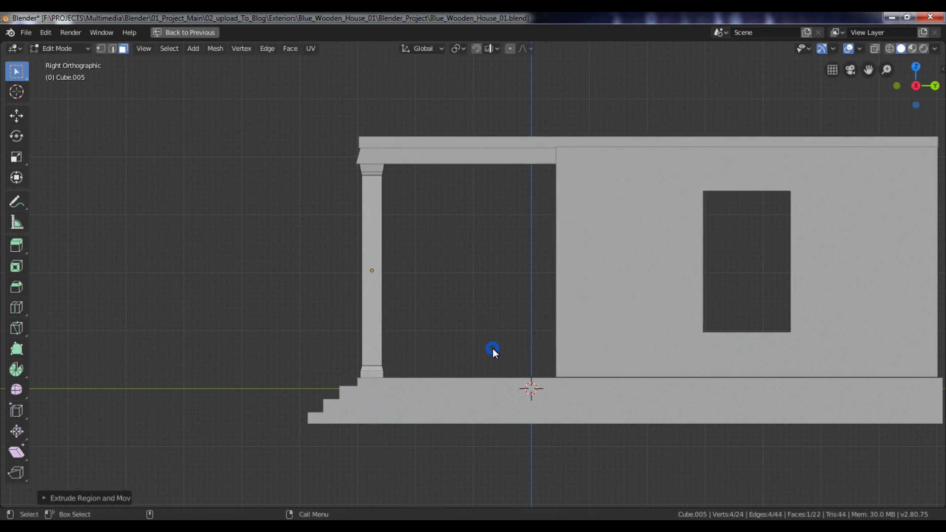
Widen the post's bottom face to flare the base and switch to wireframe shading.
key("s")
left_click(502, 351)
key("z")
left_click(436, 351)
Raise the bottom face along Z by about 0.85 m to the porch floor level and scale it up about 5%.
scroll(436, 351, "up", 2)
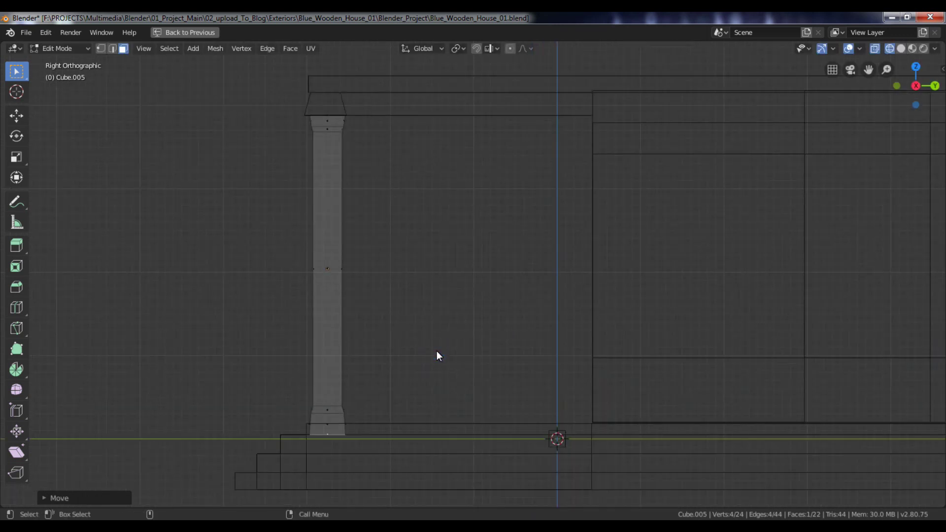
key("g")
key("z")
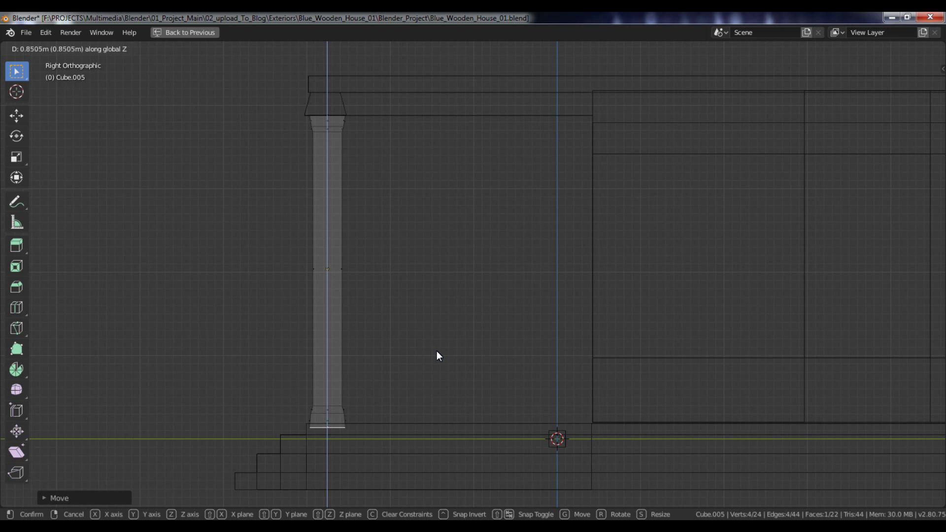
key("Return")
key("s")
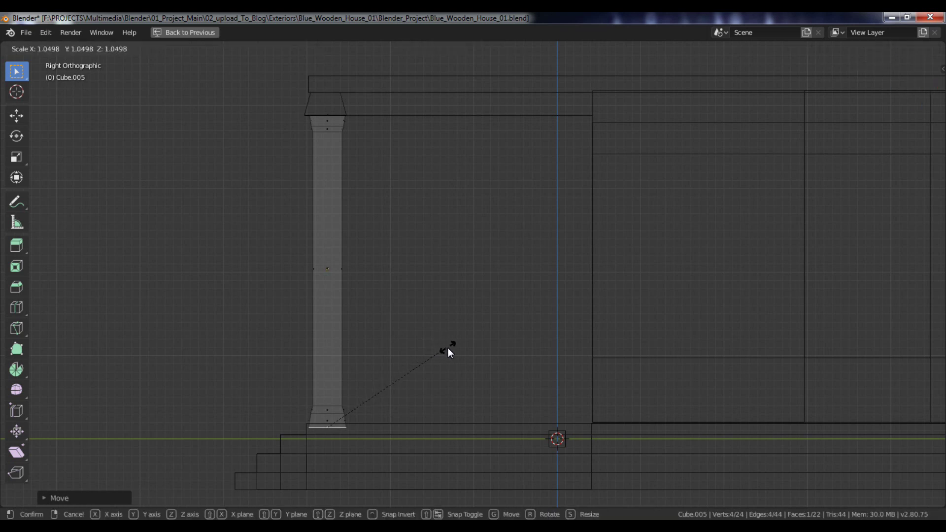
left_click(448, 348)
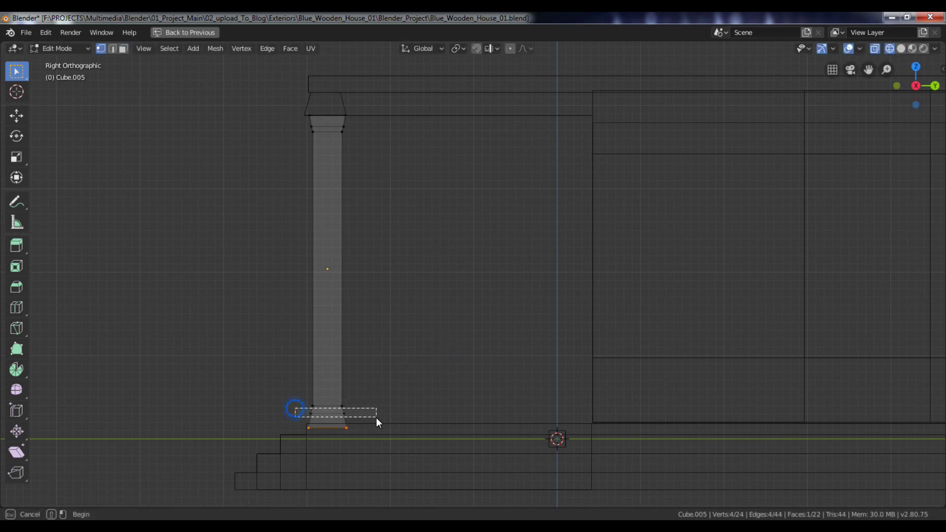
Scale the middle edge loop of the post's base and adjust its height along Z, then return to Object Mode.
left_click_drag(298, 413, 382, 421)
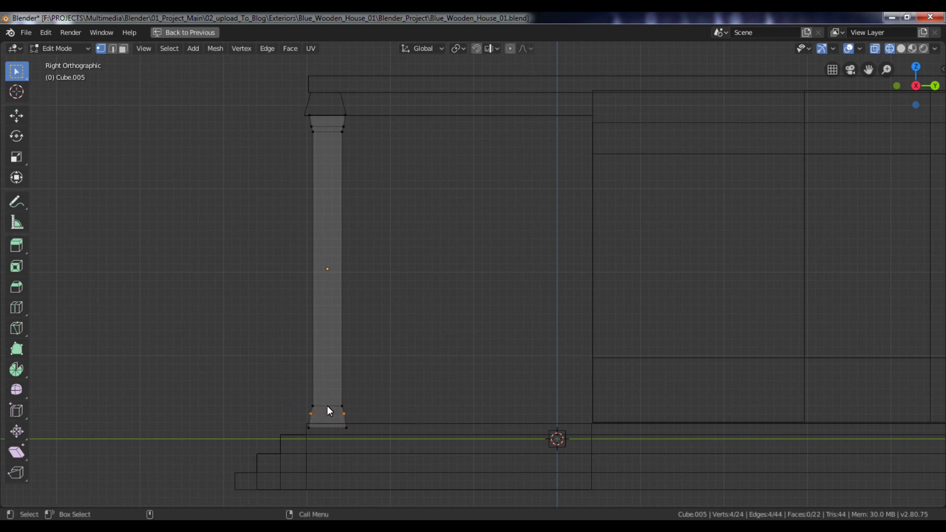
key("s")
left_click(510, 393)
key("g")
key("z")
left_click(509, 395)
key("Tab")
scroll(359, 313, "down", 2)
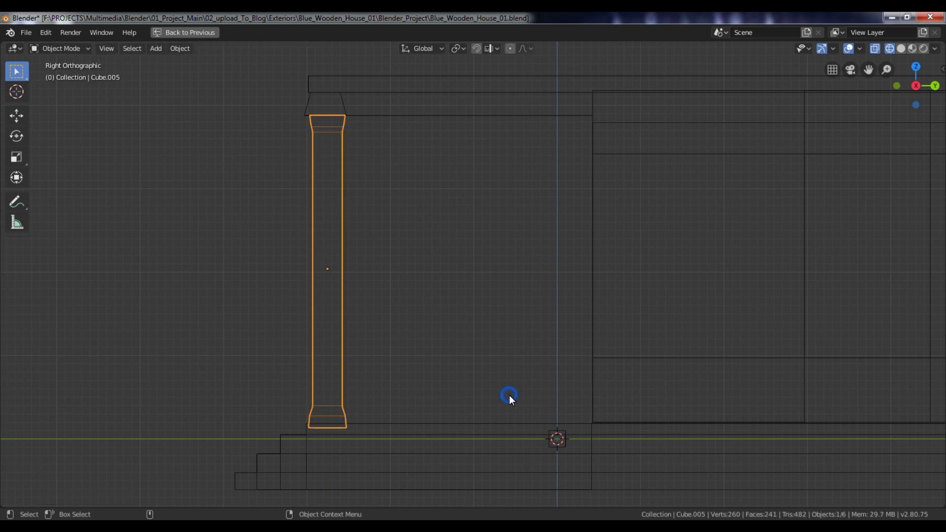
Switch to solid shading and move the post about 0.12 m along Y on the porch corner.
middle_click_drag(360, 313, 468, 325)
key("z")
left_click(564, 326)
scroll(425, 271, "down", 2)
middle_click_drag(425, 271, 529, 285)
left_click(566, 316)
scroll(588, 341, "up", 5)
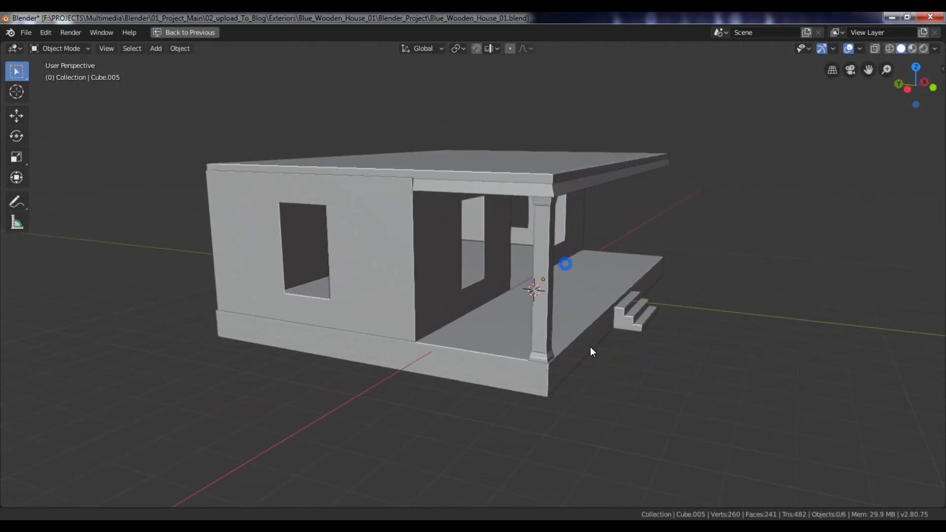
left_click(627, 380)
key("g")
key("y")
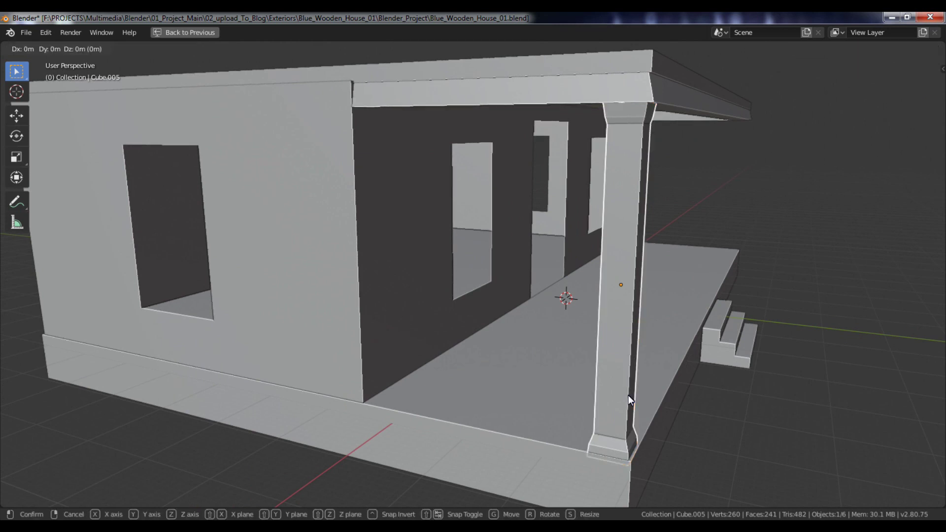
key("Left")
key("Left")
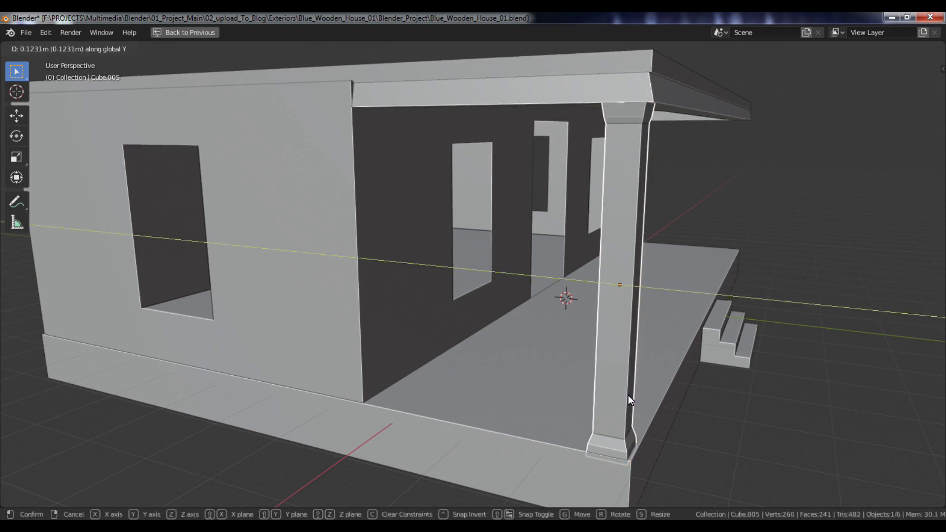
key("Return")
Shift the corner post about 0.44 m along X.
key("g")
key("x")
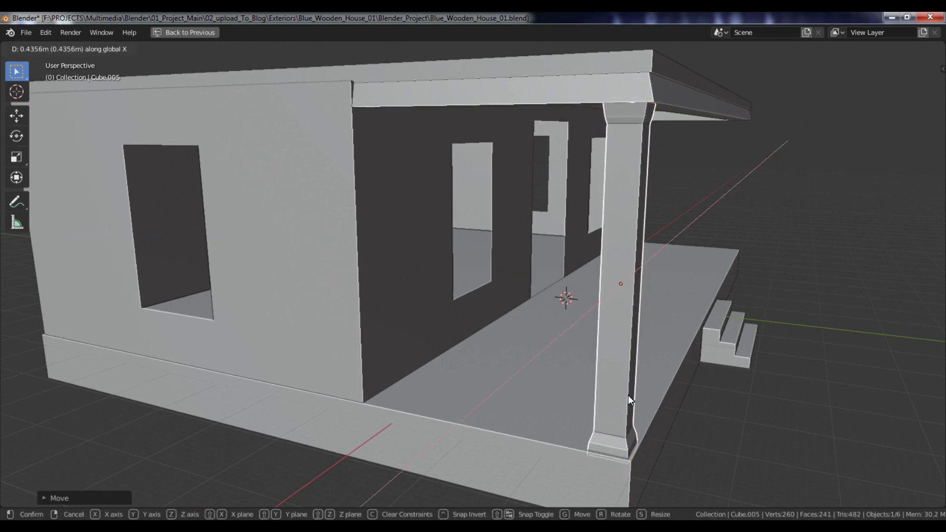
left_click(628, 395)
Move the corner post about 0.22 m along Y, inward from the porch's front edge.
middle_click_drag(629, 394, 545, 380)
scroll(534, 376, "down", 1)
left_click(320, 393)
middle_click_drag(405, 389, 590, 380)
left_click(591, 381)
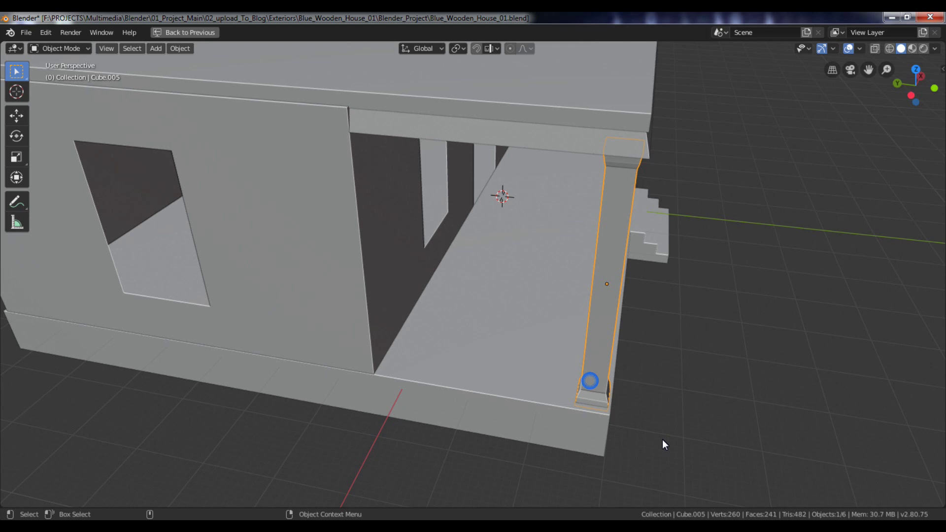
key("g")
key("y")
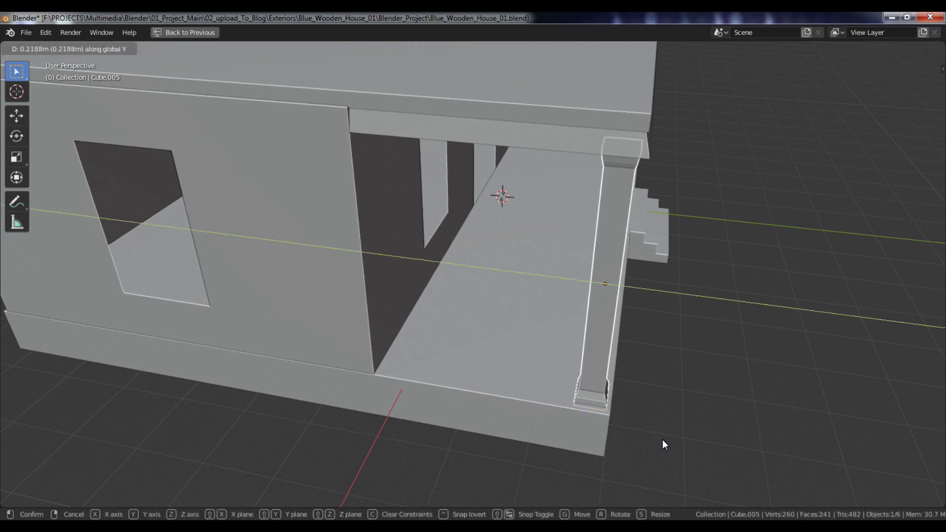
left_click(662, 440)
left_click(662, 440)
Move the post slightly in the negative X direction toward the porch's side edge.
middle_click_drag(763, 433, 469, 428)
left_click(469, 428)
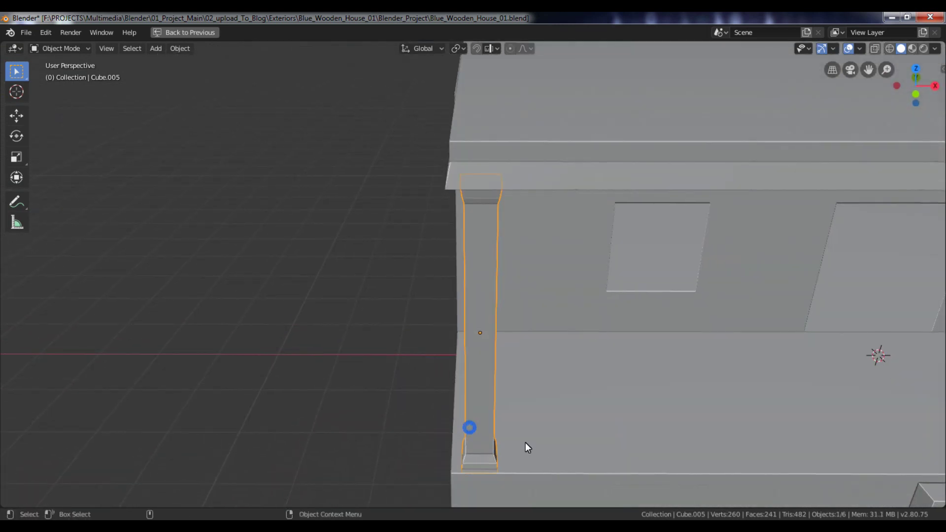
key("g")
key("x")
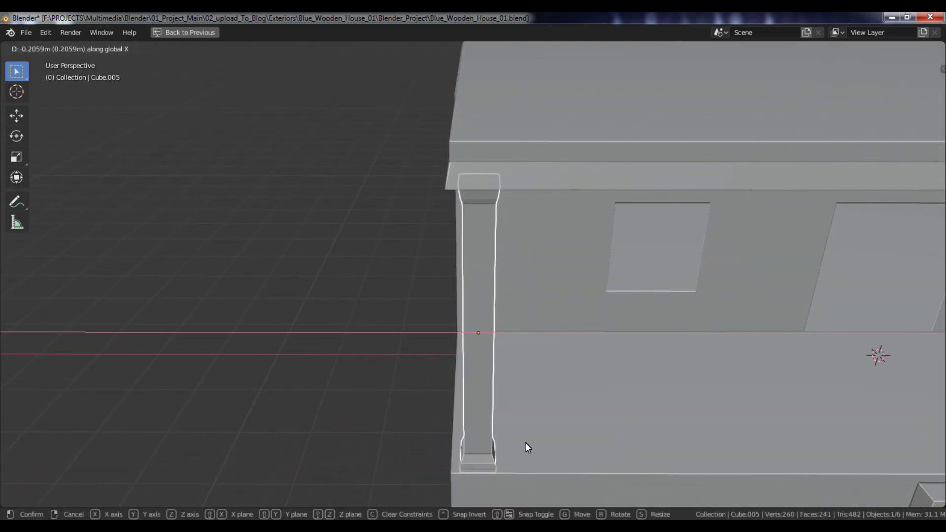
key("Left")
key("Left")
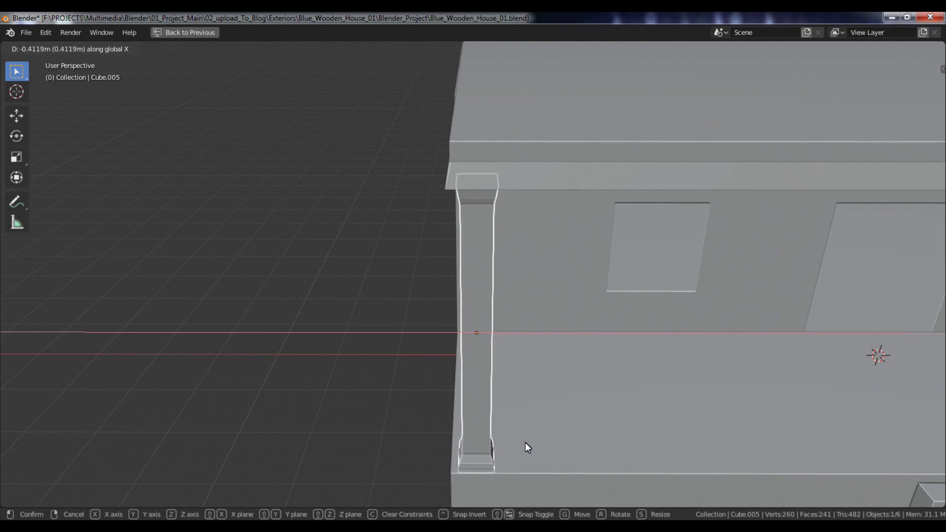
left_click(525, 442)
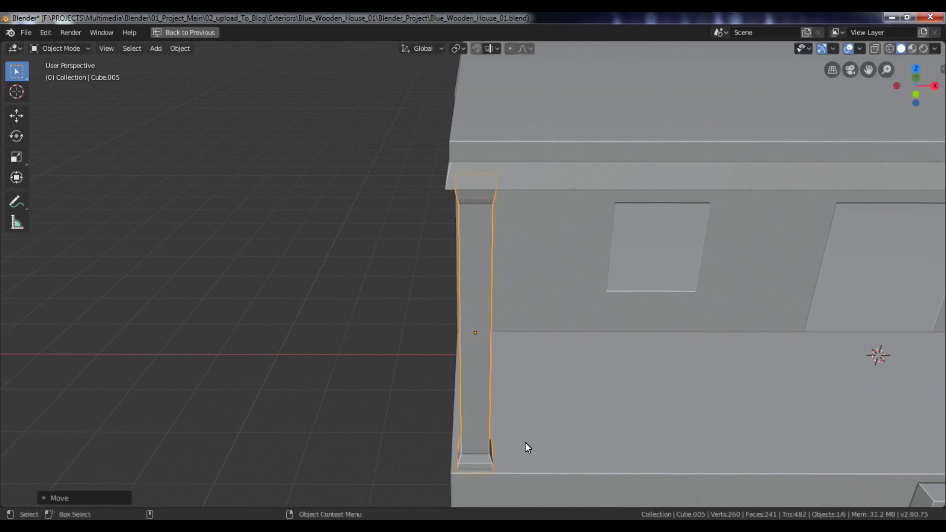
Narrow the post along X to a scale of about 0.84.
left_click_drag(520, 443, 573, 413, "alt")
right_click_drag(572, 414, 527, 387, "alt")
left_click(664, 459)
right_click_drag(754, 435, 637, 358, "alt")
left_click_drag(668, 359, 602, 350, "alt")
middle_click_drag(605, 353, 518, 279)
scroll(516, 277, "up", 5)
left_click(496, 302)
key("s")
key("x")
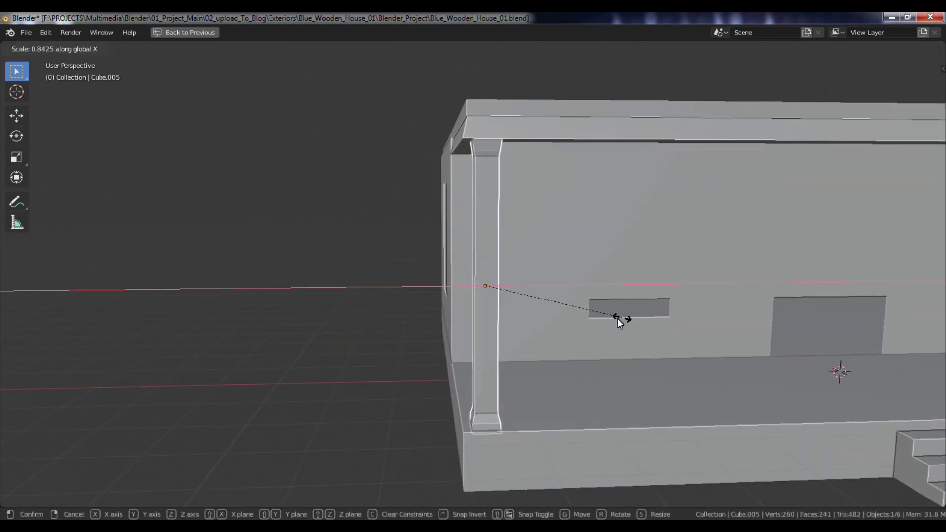
left_click(613, 323)
Scale the post along Y to match its narrowed width.
scroll(614, 321, "down", 5)
middle_click_drag(614, 321, 776, 355)
key("s")
key("y")
left_click(735, 350)
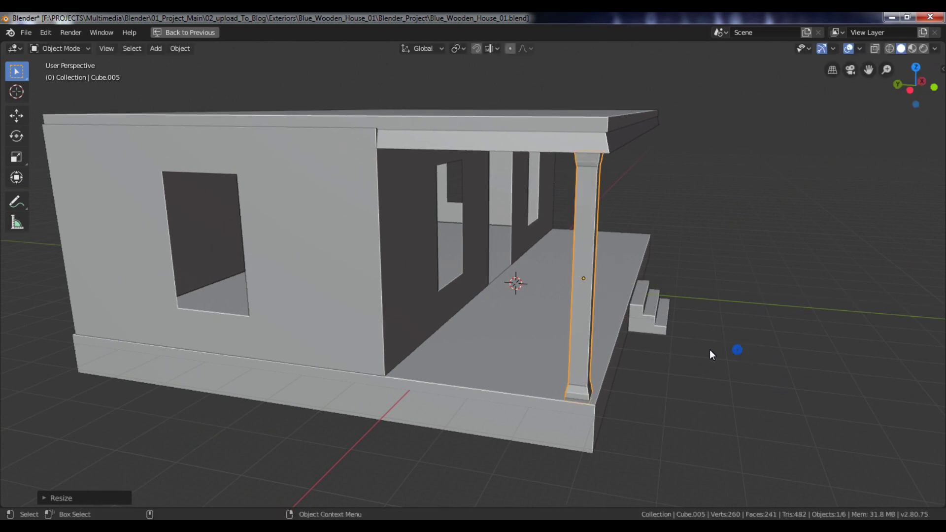
In top wireframe view, move the post toward the porch corner by about -0.31 m in X and -0.22 m in Y.
middle_click_drag(735, 350, 681, 349)
key("KP_1")
key("KP_7")
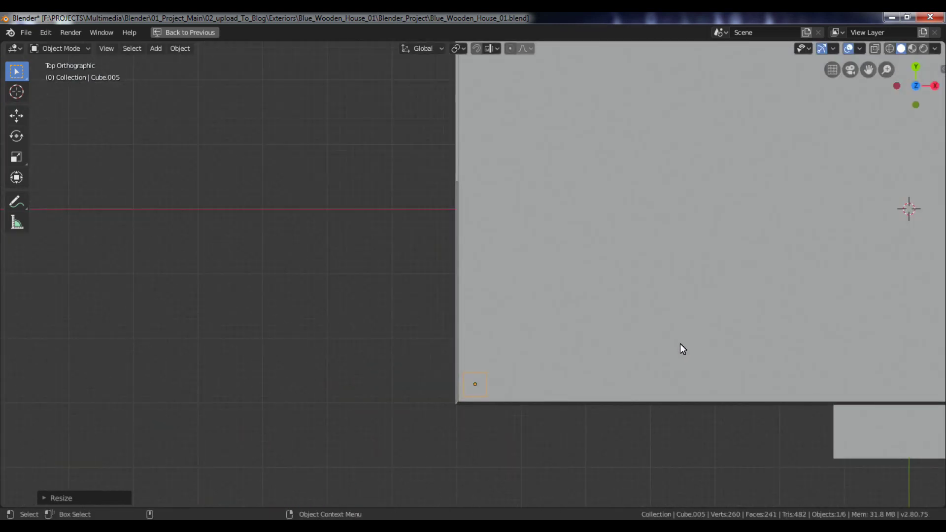
key("z")
left_click(626, 343)
left_click(473, 382)
scroll(473, 383, "up", 4)
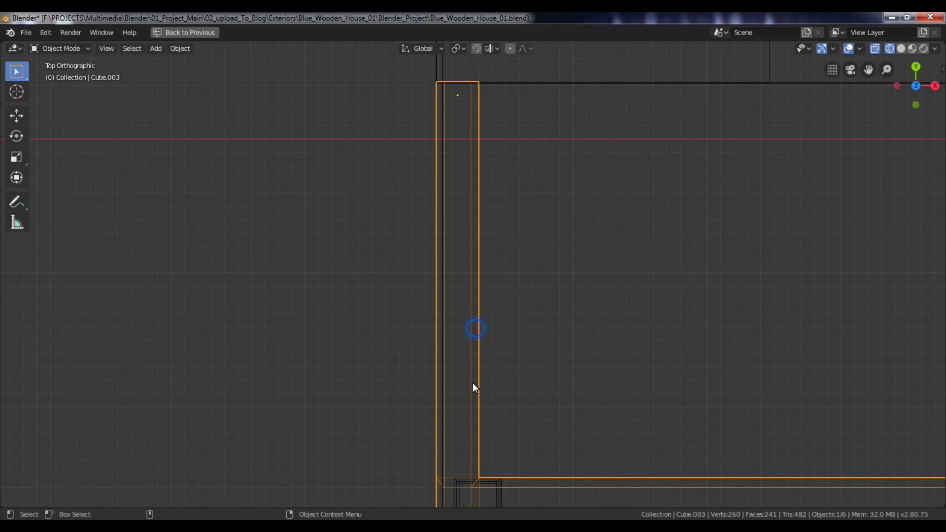
left_click(498, 496)
middle_click_drag(552, 351, 592, 258, "shift")
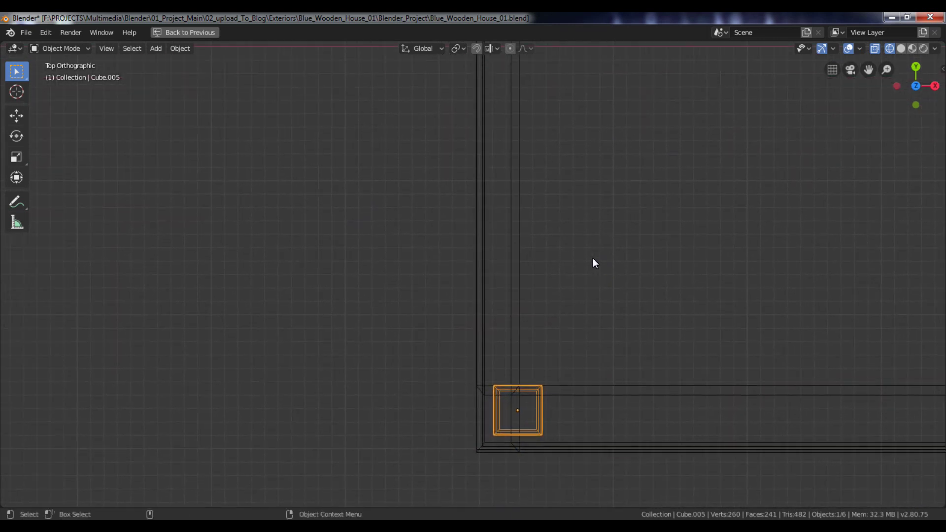
key("g")
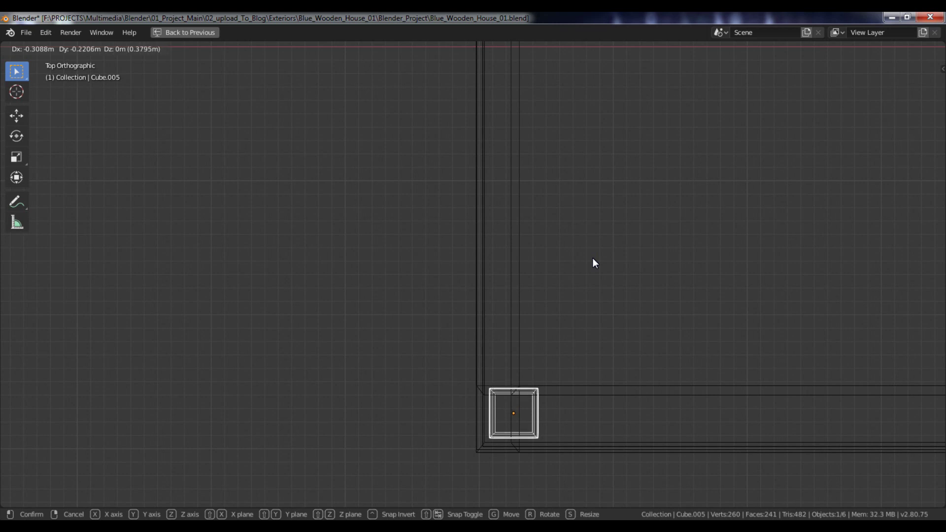
left_click(593, 259)
Switch to solid shading and nudge the post about 0.02 m in X and -0.11 m in Y.
middle_click_drag(590, 259, 771, 164)
key("z")
left_click(882, 156)
left_click(883, 155)
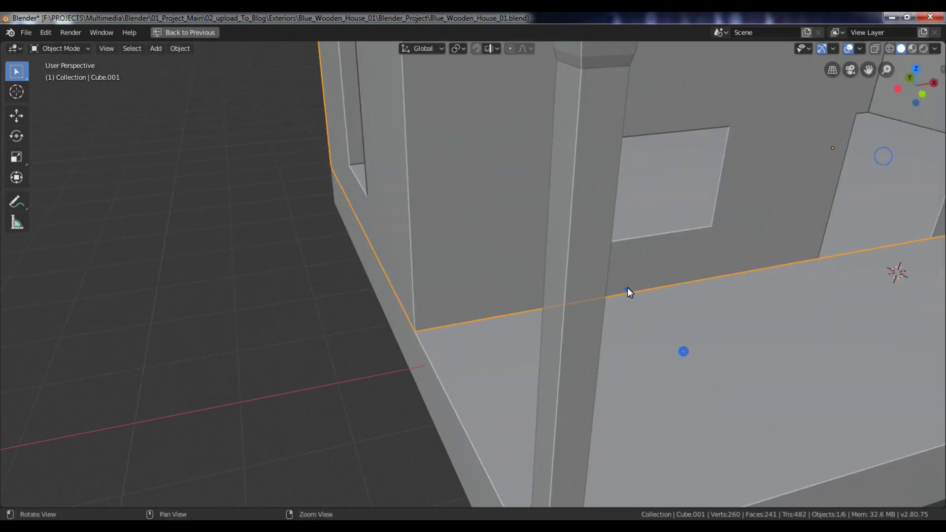
middle_click_drag(684, 350, 671, 303)
scroll(671, 302, "down", 3)
middle_click_drag(564, 243, 564, 311)
scroll(556, 318, "up", 3)
left_click(567, 334)
key("g")
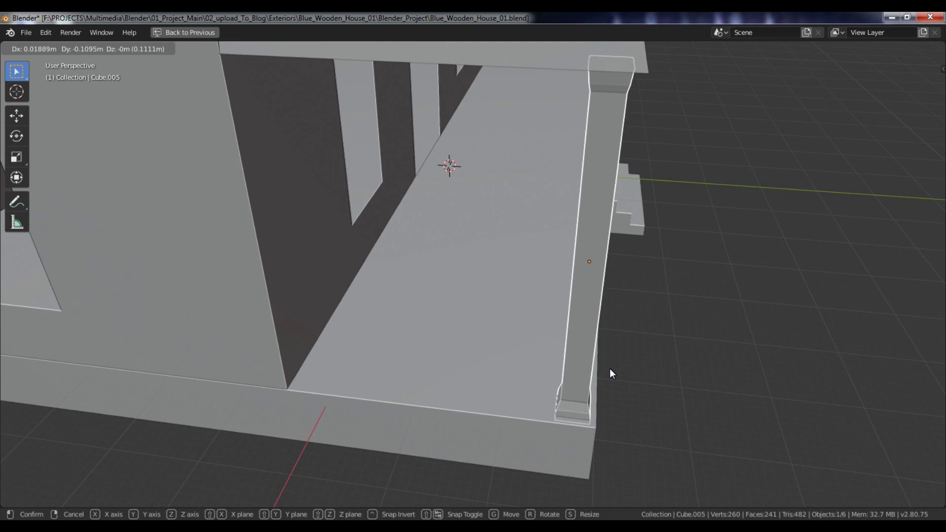
left_click(610, 369)
Fine-tune the corner post's position by about -0.13 m in X and 0.06 m in Y.
middle_click_drag(610, 368, 516, 389)
key("g")
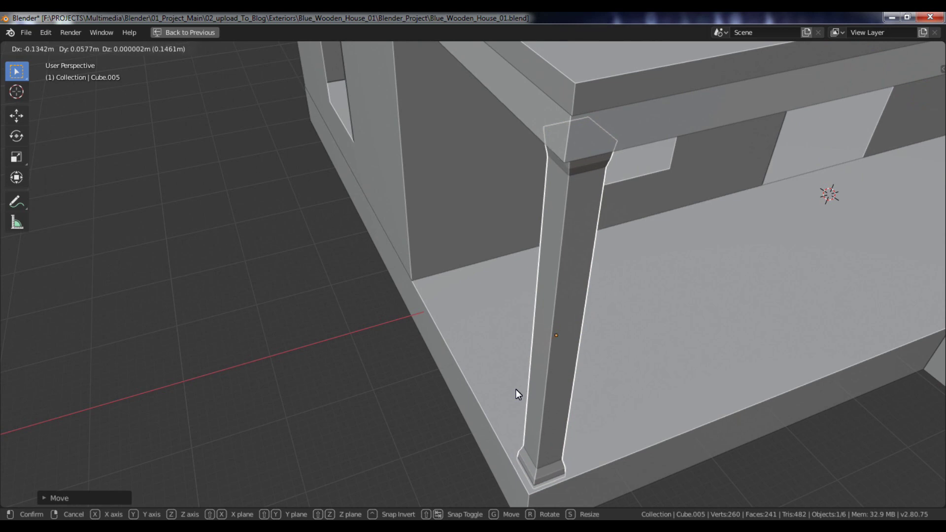
left_click(516, 389)
Duplicate the corner post and place the copy along X, short of the porch stairs.
scroll(509, 389, "down", 5)
middle_click_drag(698, 318, 666, 276)
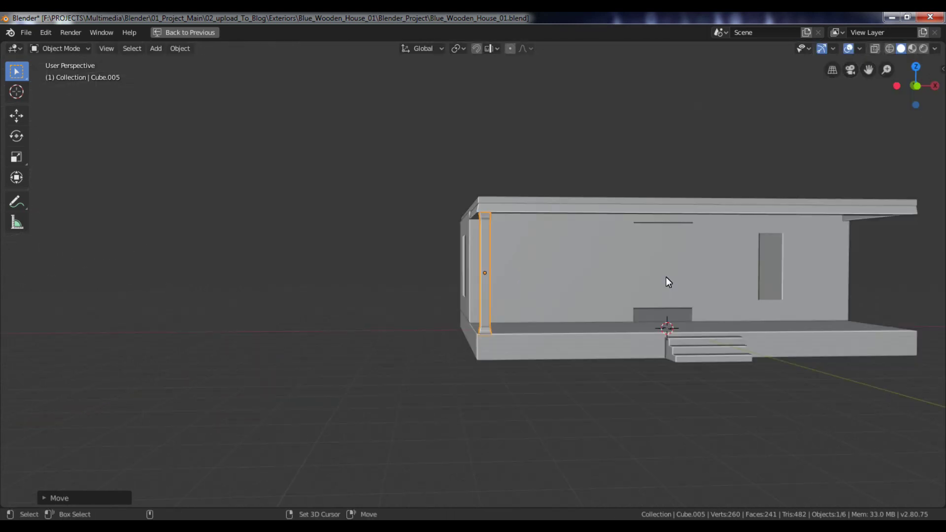
key("shift+d")
key("x")
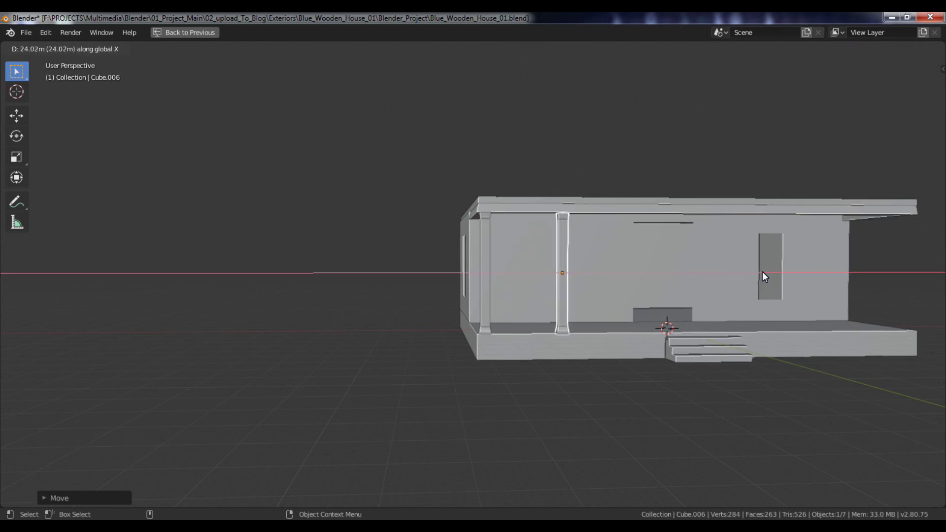
left_click(812, 277)
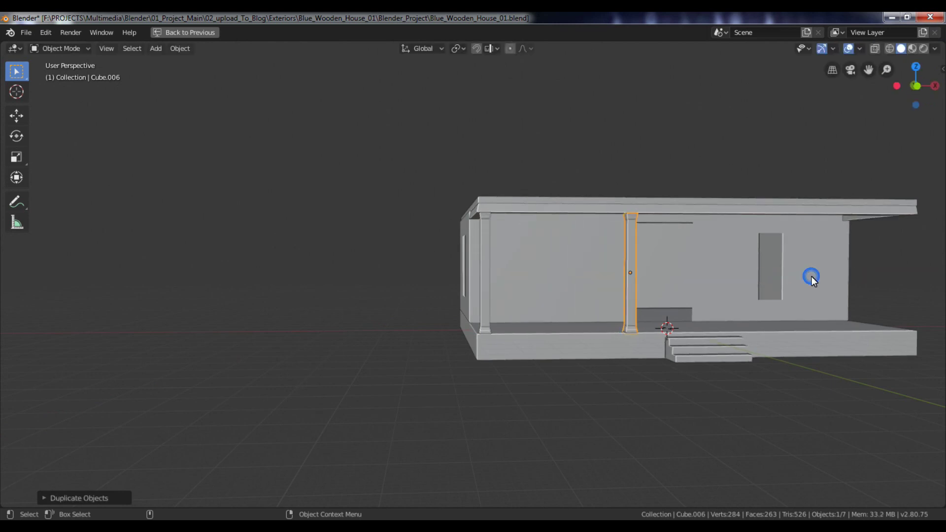
In front wireframe view, move the copied post about 9.66 m along X to the near side of the stairs.
key("KP_1")
scroll(814, 281, "up", 2)
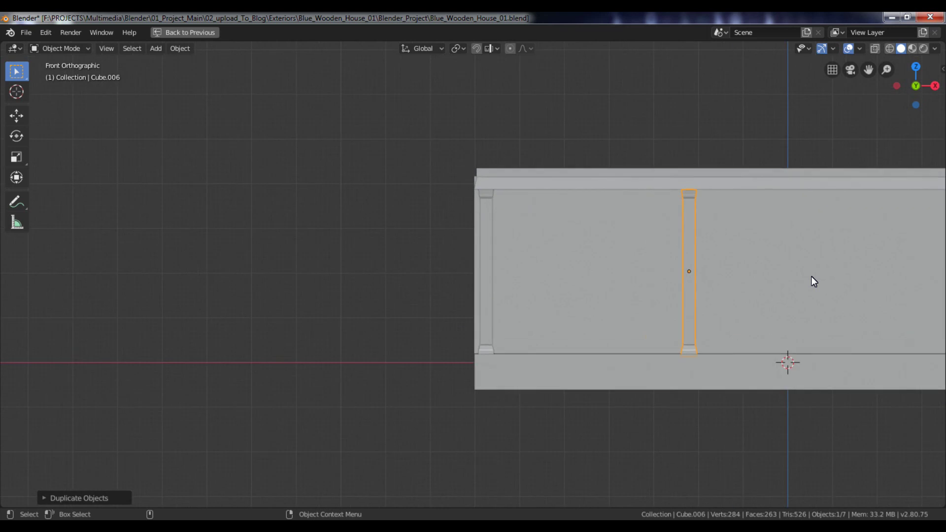
key("shift+z")
middle_click_drag(669, 285, 535, 309, "shift")
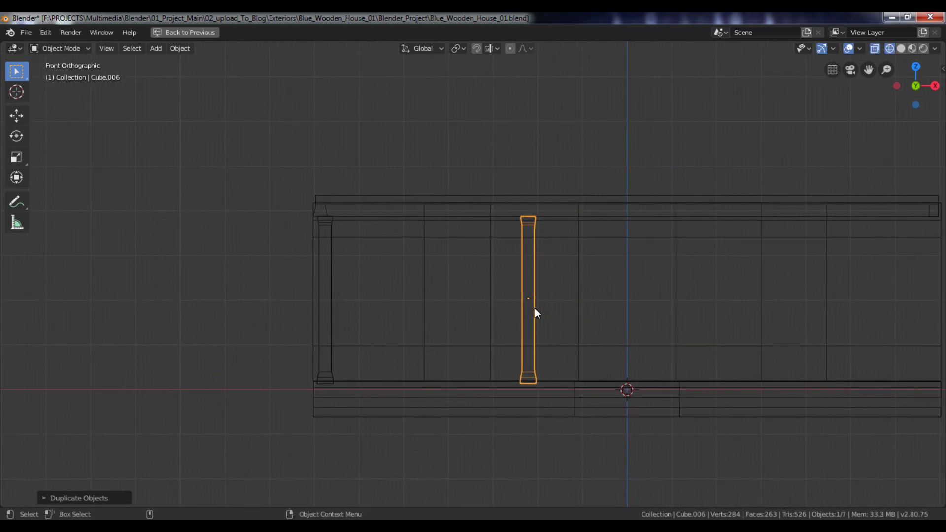
key("g")
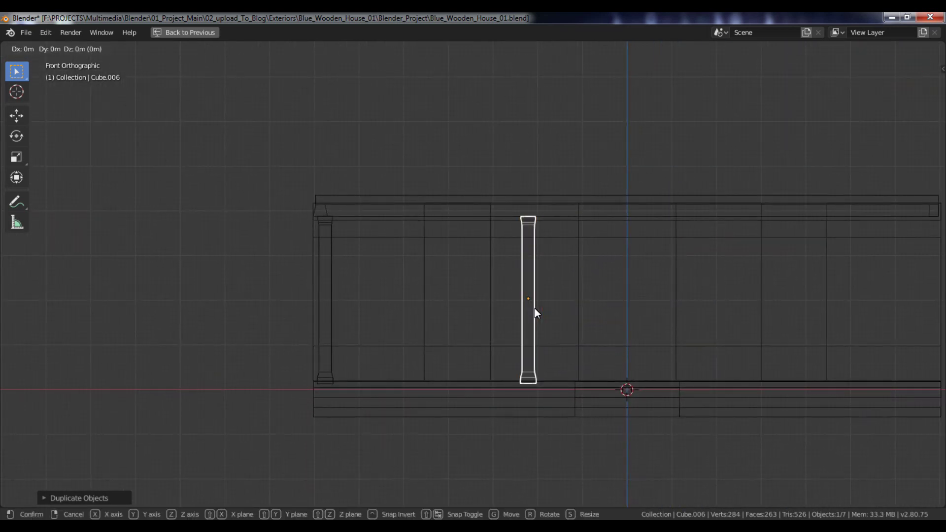
key("x")
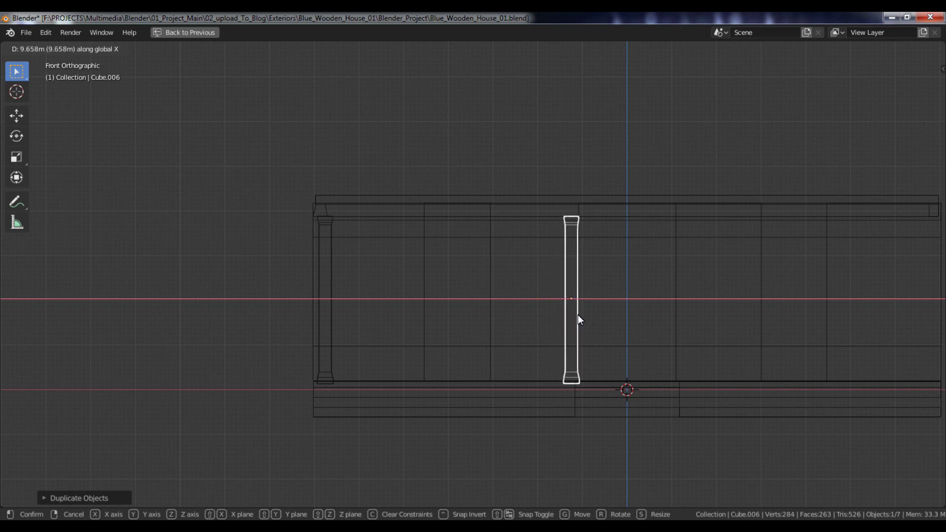
left_click(580, 315)
Return to solid shading and duplicate the stair-side post along X to the opposite side of the stairs.
middle_click_drag(575, 310, 584, 304)
scroll(596, 309, "down", 3)
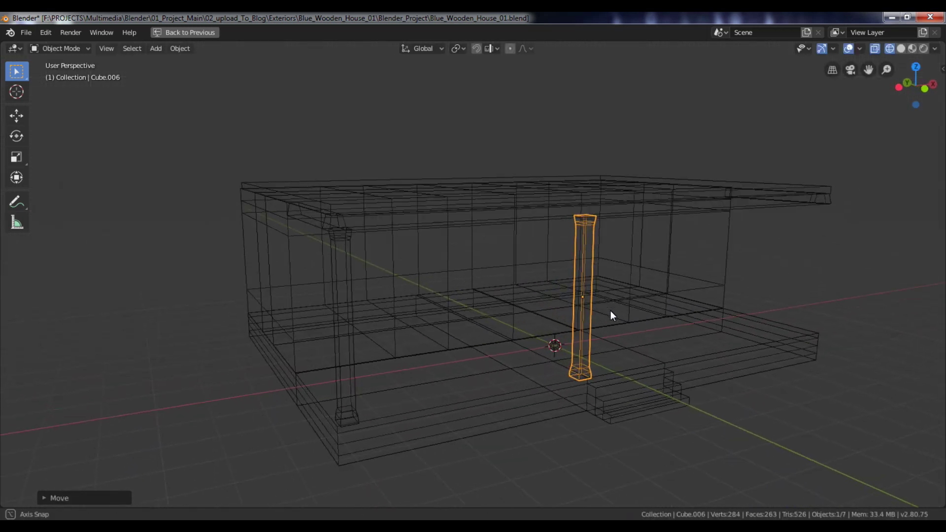
key("shift+z")
scroll(665, 303, "up", 5)
mouse_move(643, 302)
middle_mouse_down()
mouse_move(598, 300)
mouse_move(656, 294)
middle_mouse_up()
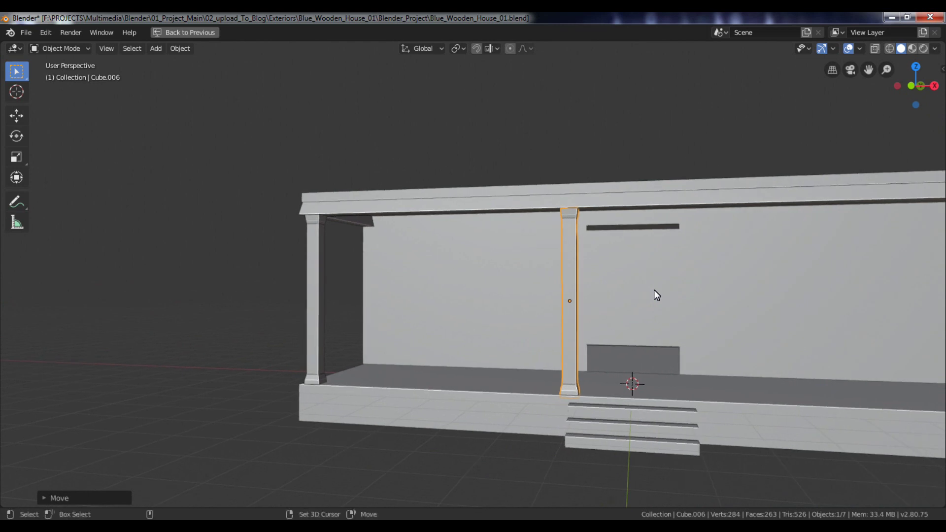
key("shift+d")
key("x")
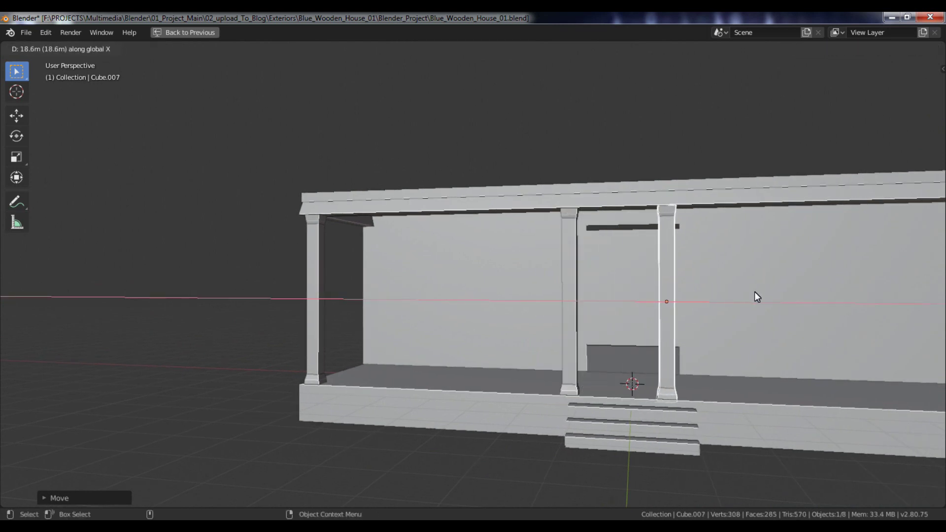
left_click(790, 304)
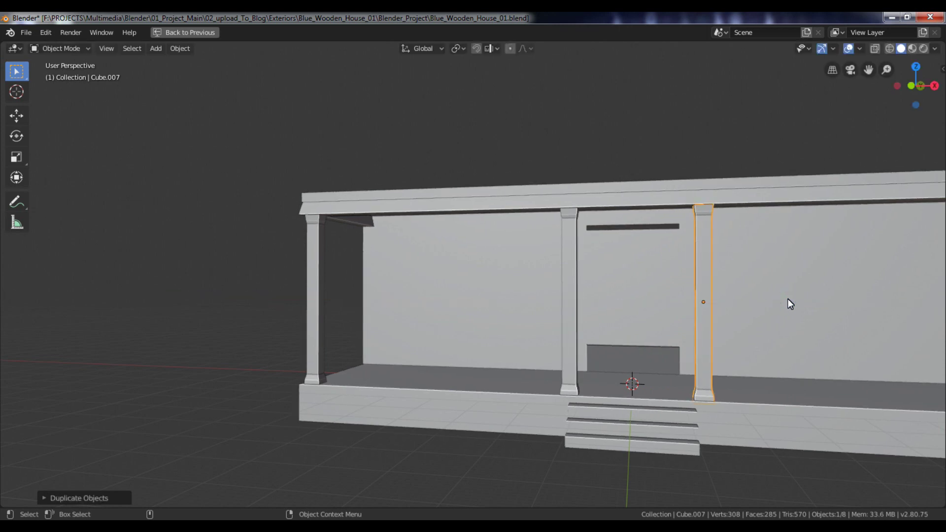
Duplicate the second stair post about 53.3 m along X to the far end of the porch.
key("KP_1")
middle_click_drag(788, 299, 572, 293, "shift")
key("shift+d")
key("x")
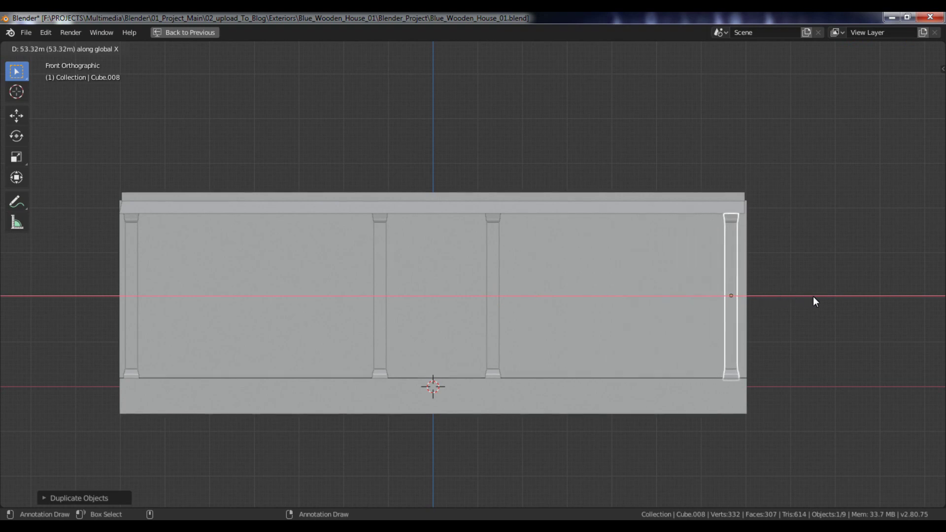
left_click(814, 296)
Move the last porch post about 0.68 m along X, closer to the porch's outer corner.
middle_click_drag(817, 285, 557, 220)
scroll(788, 357, "up", 2)
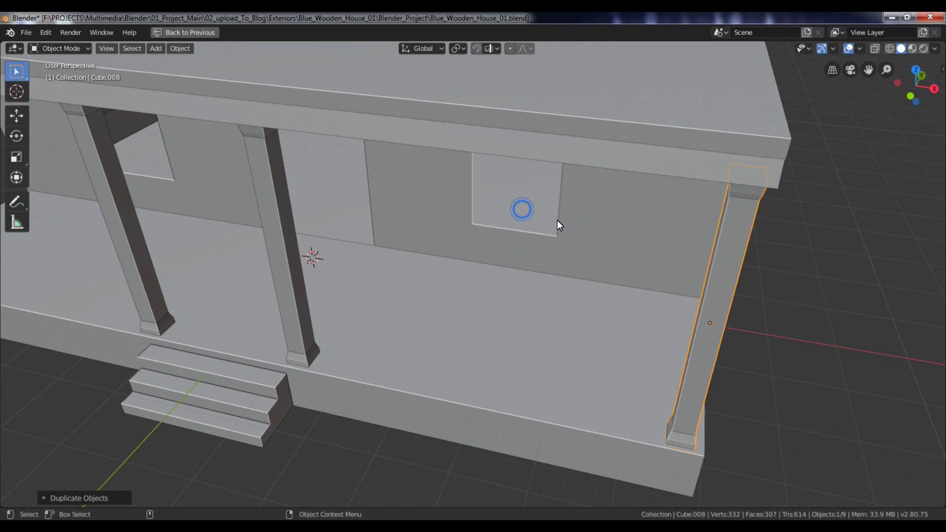
key("shift+d")
key("x")
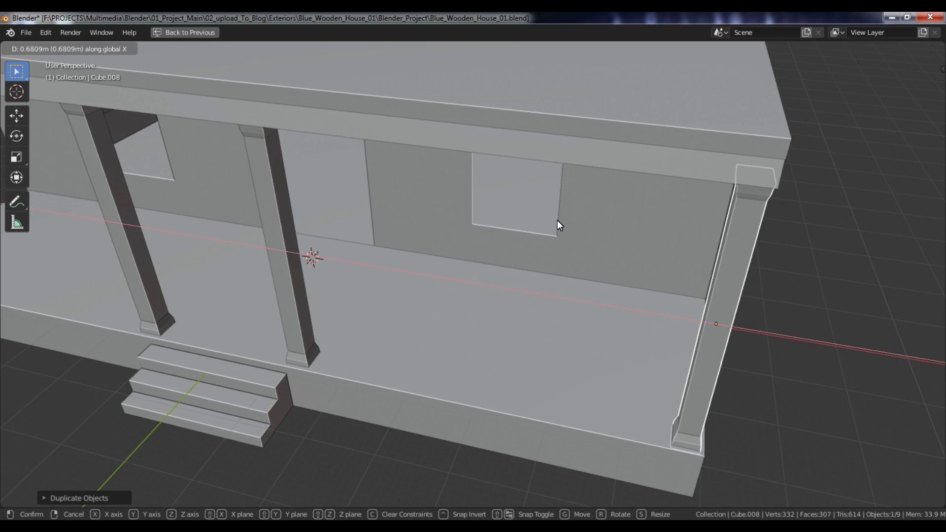
left_click(557, 221)
Deselect the post and save the file, with the viewport objects shown in Random colors.
scroll(493, 163, "down", 8)
middle_click_drag(430, 106, 646, 194)
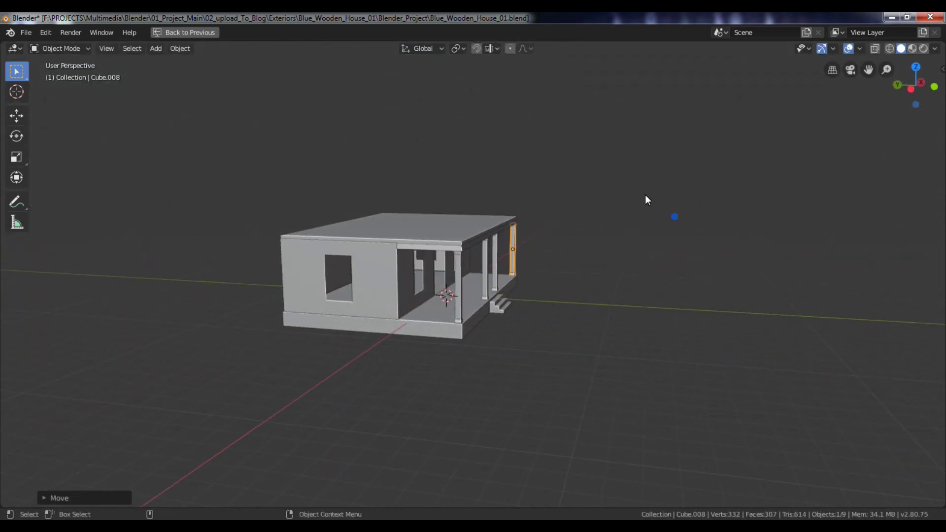
left_click(675, 217)
right_click_drag(610, 167, 630, 212, "alt")
left_click_drag(627, 211, 576, 205, "alt")
middle_click_drag(575, 205, 664, 230, "alt")
key("ctrl+s")
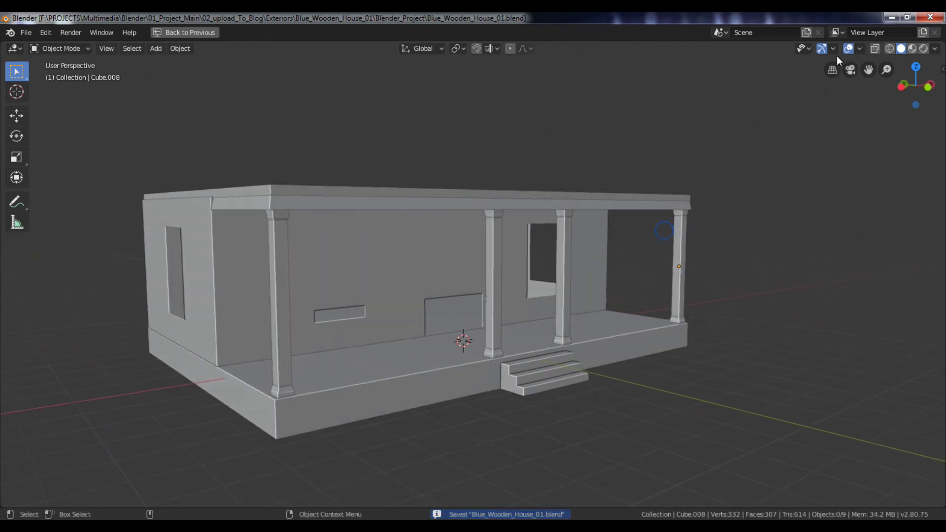
left_click(935, 48)
left_click(855, 206)
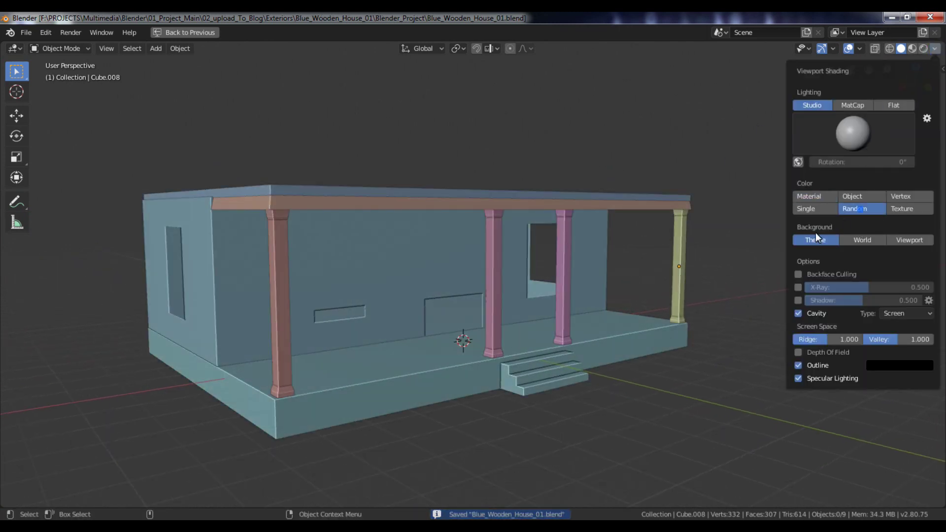
Duplicate the flat roof slab and raise the copy about 6.34 m along Z.
middle_click_drag(741, 241, 566, 234)
left_click(552, 232)
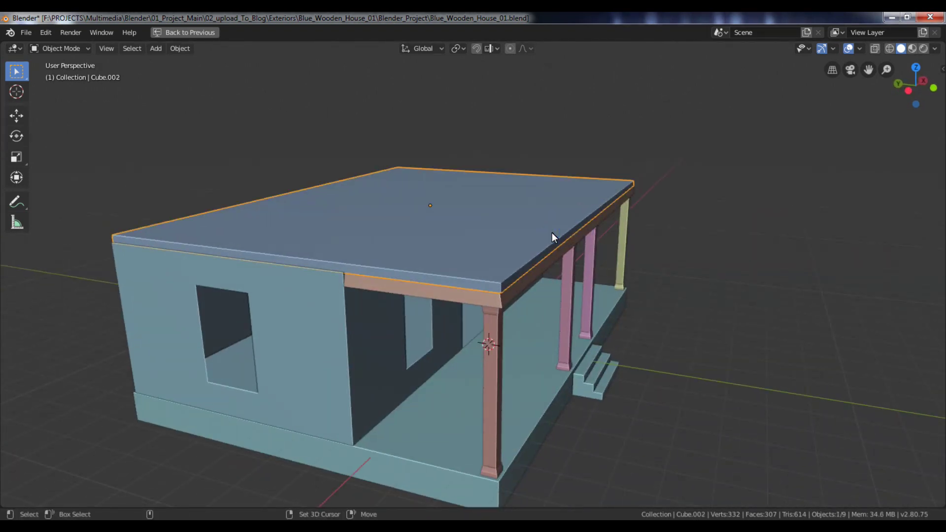
key("shift+d")
key("z")
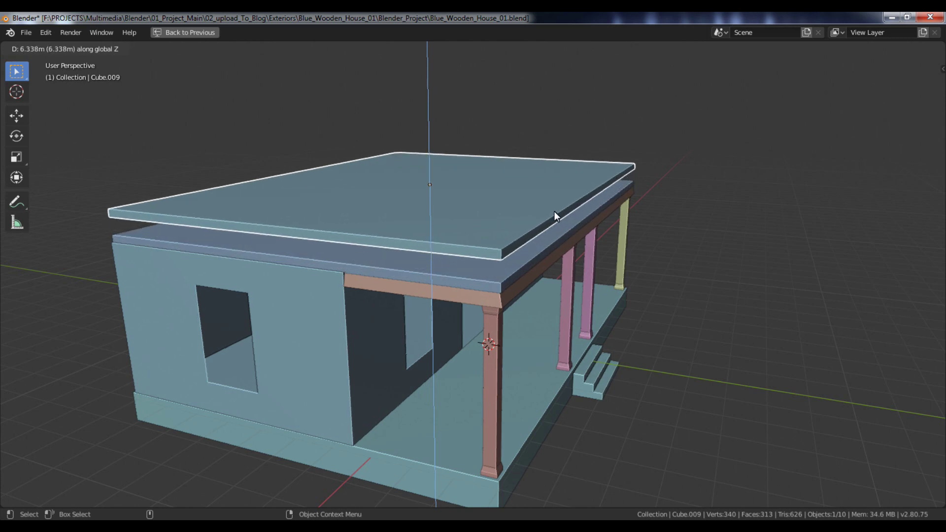
left_click(554, 211)
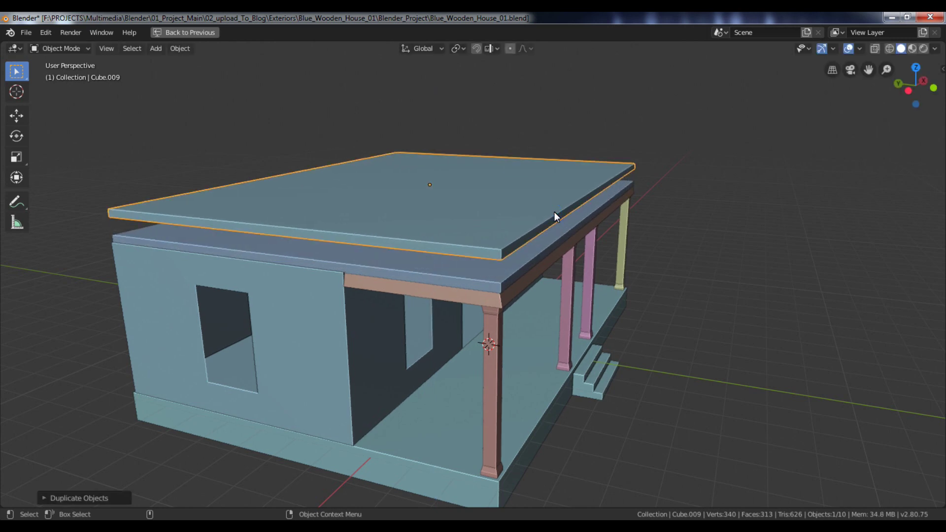
In front view, lower the copied slab about 4.07 m along Z onto the original slab.
key("KP_1")
key("g")
key("z")
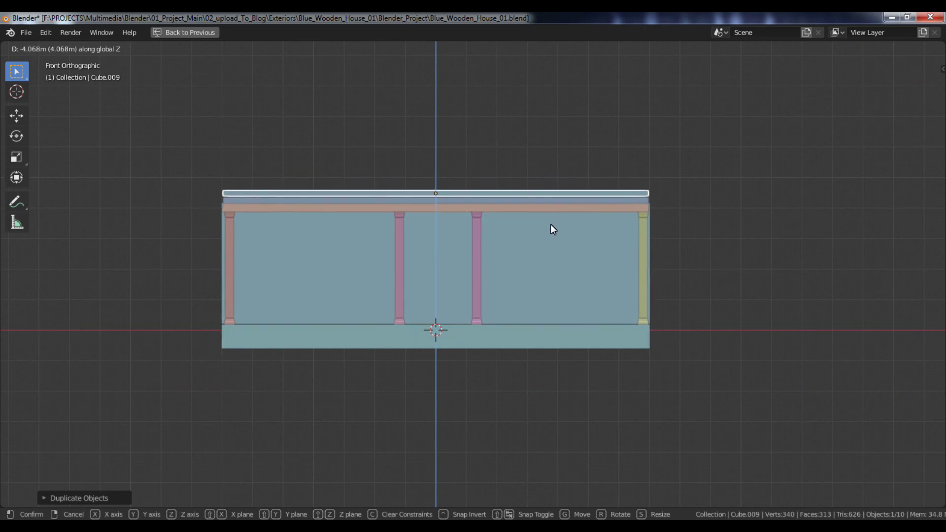
left_click(551, 223)
Scale the copied slab up along X and Y so it overhangs the house on all sides.
key("s")
key("x")
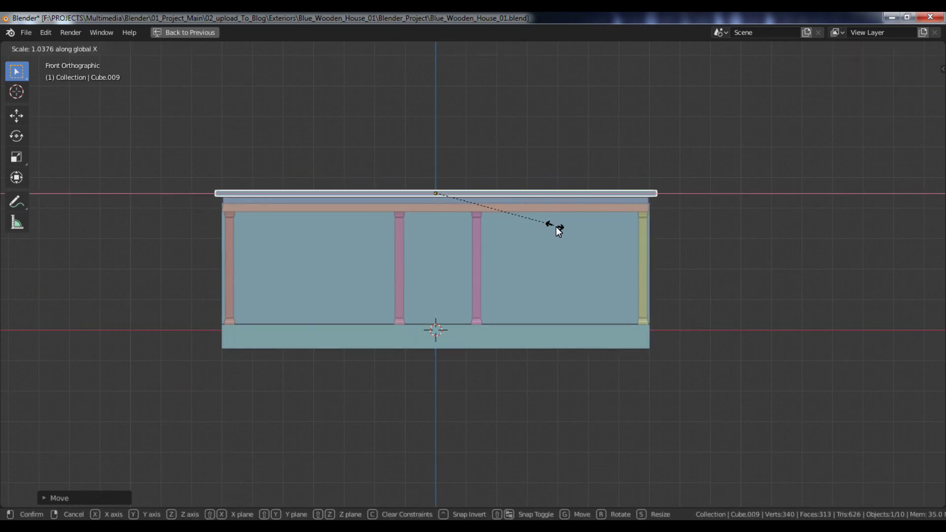
left_click(558, 228)
key("s")
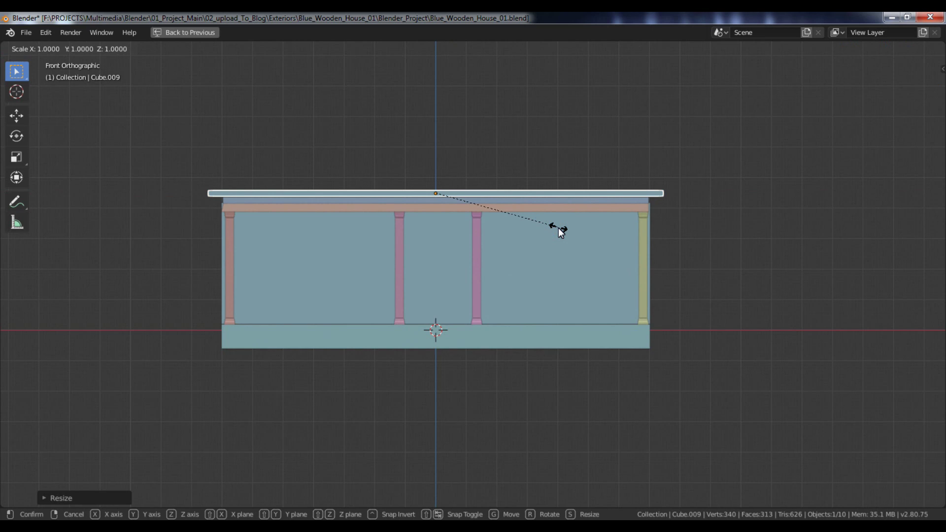
key("z")
left_click(567, 233)
middle_click_drag(474, 228, 551, 238)
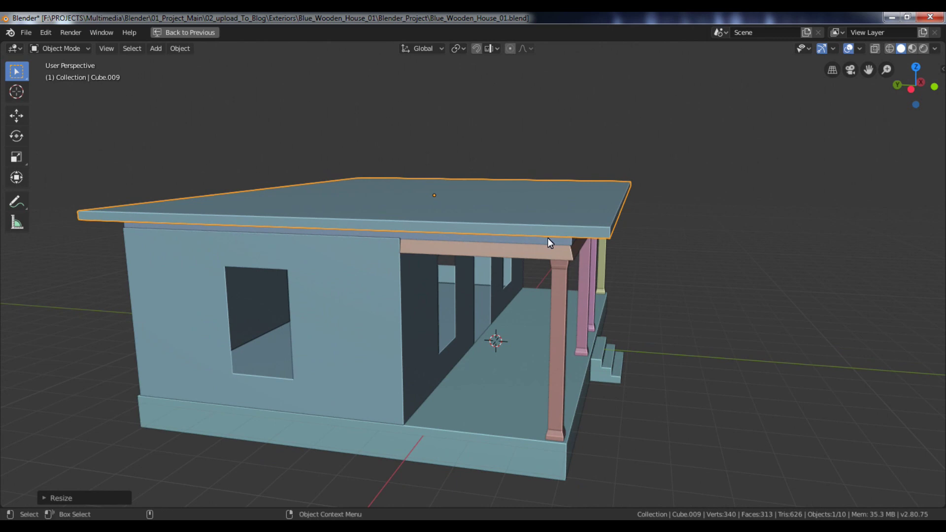
Thicken the overhanging slab by extruding its upper face about 3.4 m along Z.
key("Tab")
left_click(519, 206)
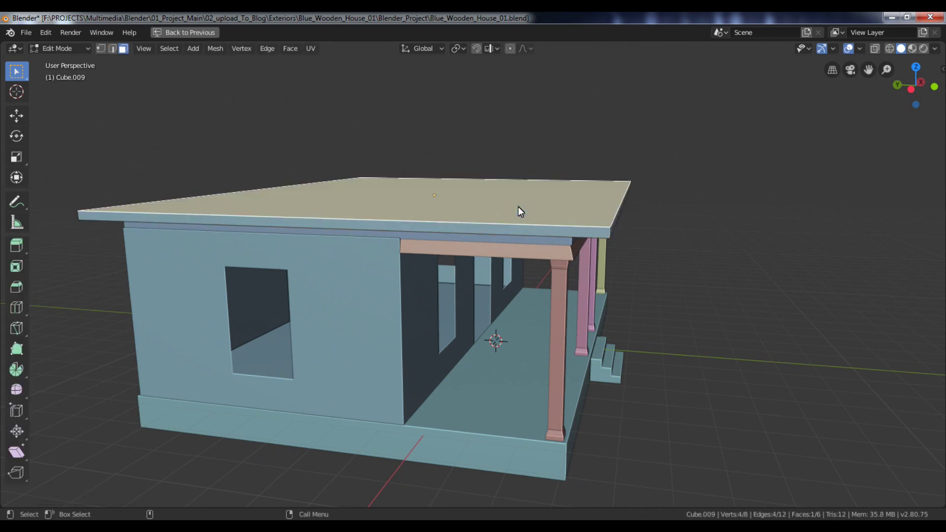
key("e")
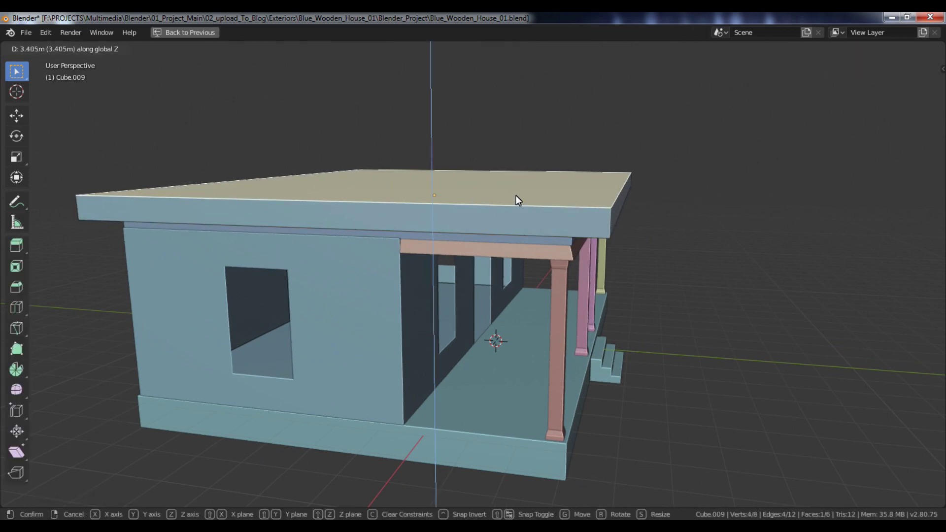
left_click(518, 198)
Move the slab geometry along Y to deepen the roof overhang beyond the porch front.
middle_click_drag(518, 198, 350, 204)
key("Tab")
key("Tab")
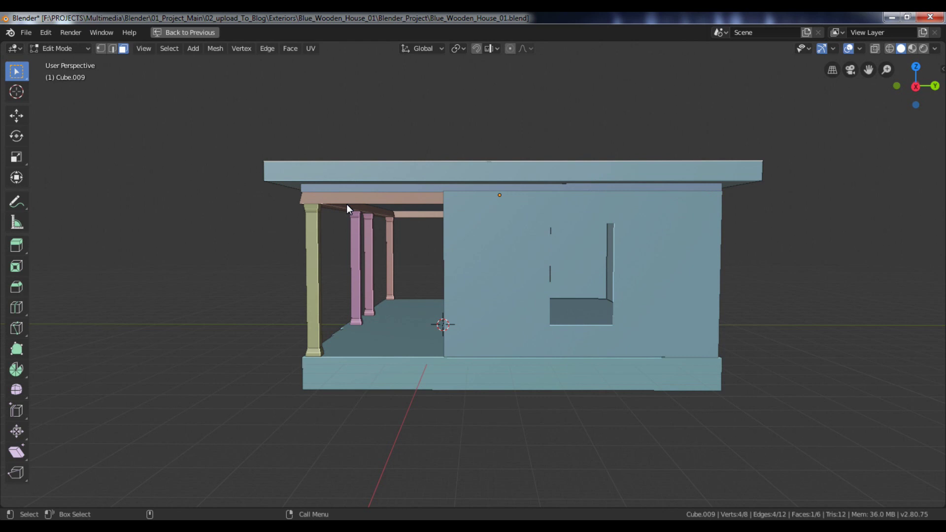
middle_click_drag(266, 186, 295, 186)
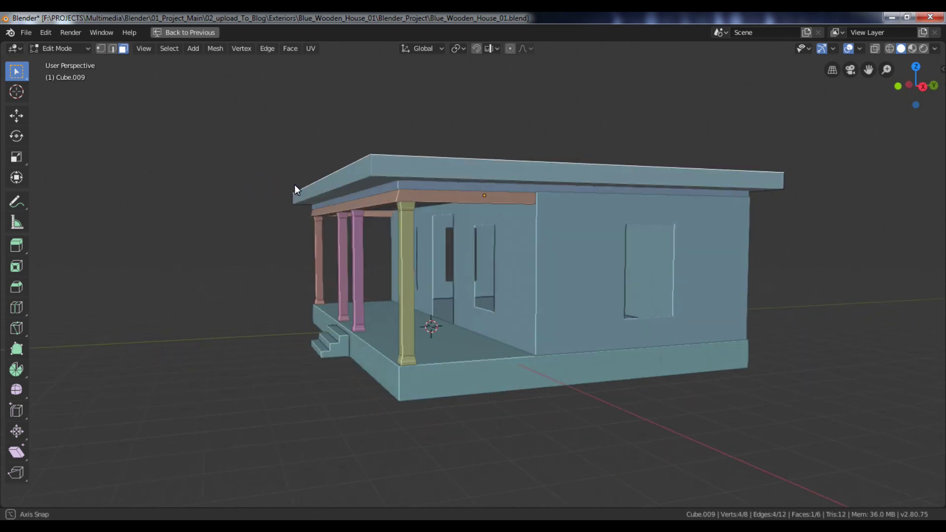
middle_click_drag(350, 229, 425, 204)
key("g")
key("y")
left_click(283, 232)
key("Tab")
Set the viewport shading color to Material and clear the selection.
left_click(935, 49)
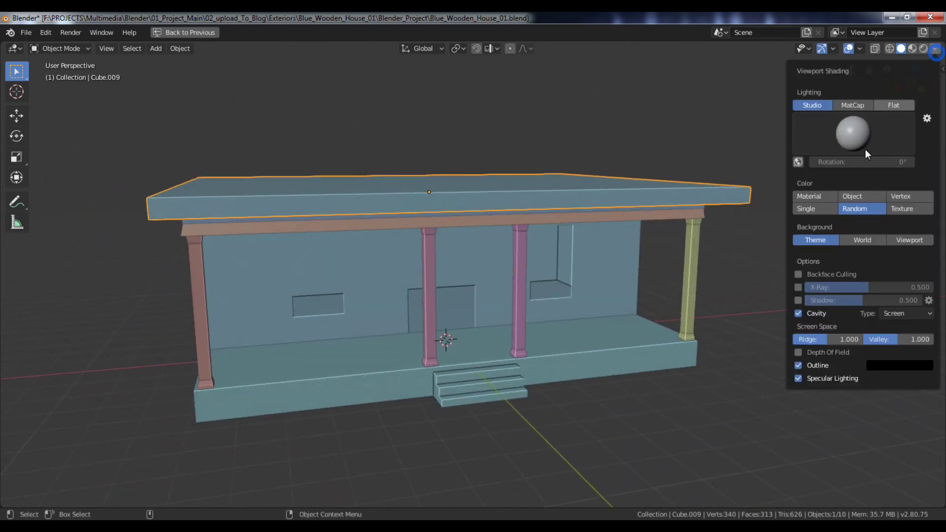
left_click(820, 198)
middle_click_drag(581, 197, 652, 194)
left_click(736, 222)
scroll(733, 226, "up", 2)
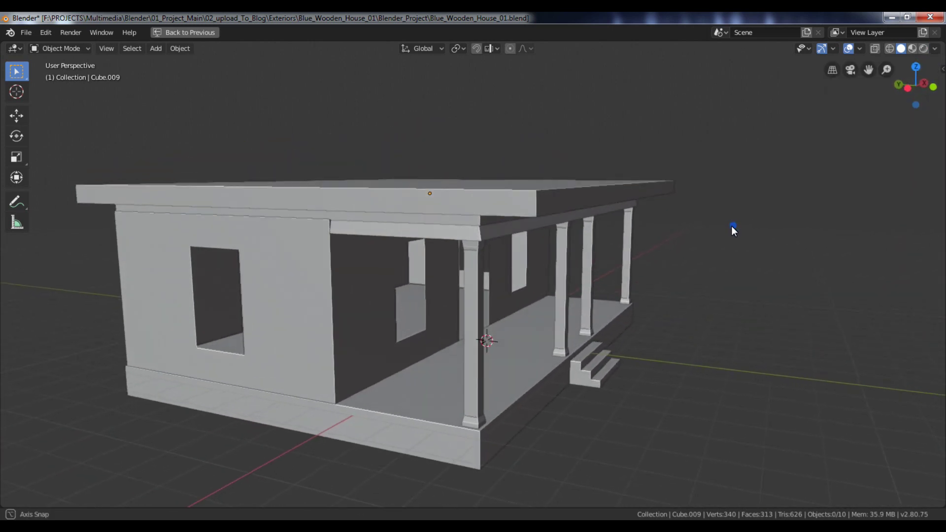
Duplicate the thick overhanging slab and place the copy above it along Z.
left_click(587, 196)
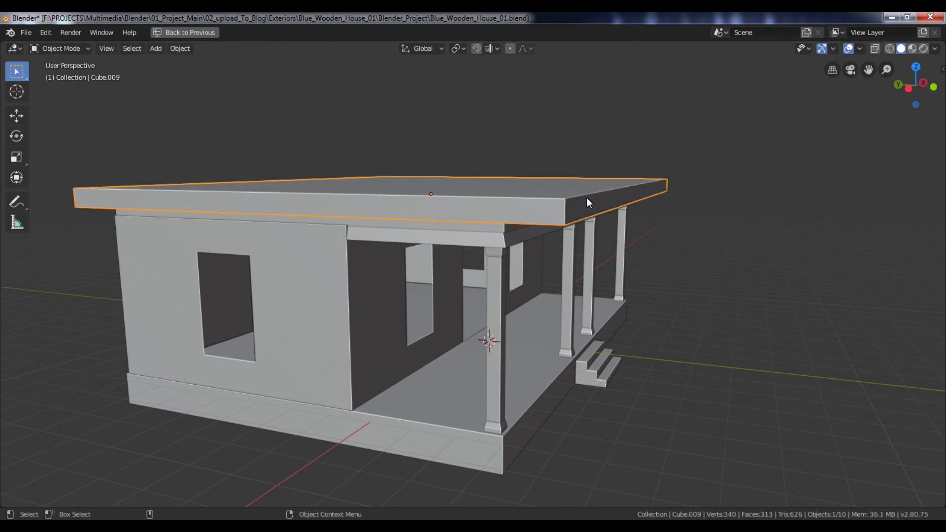
key("shift+d")
key("z")
left_click(587, 167)
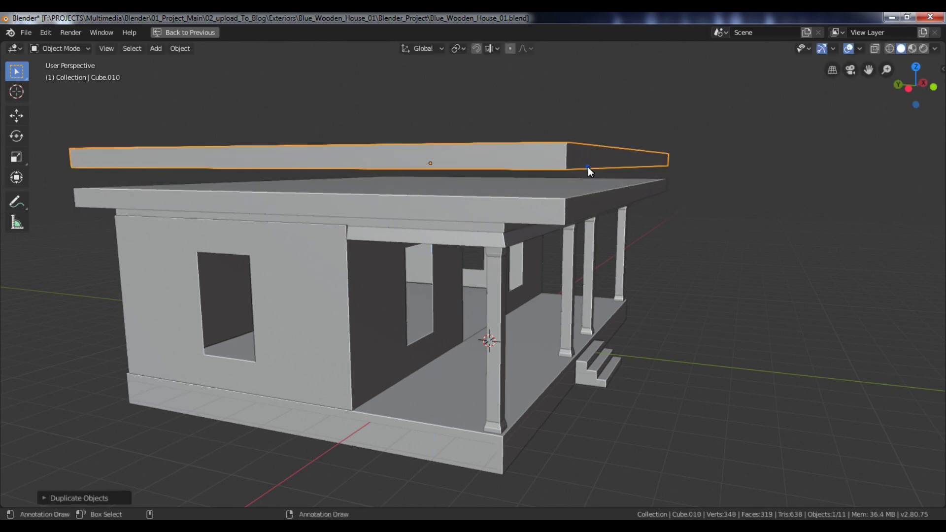
Thin the upper slab copy along Z and rest it directly on the slab below.
key("s")
key("z")
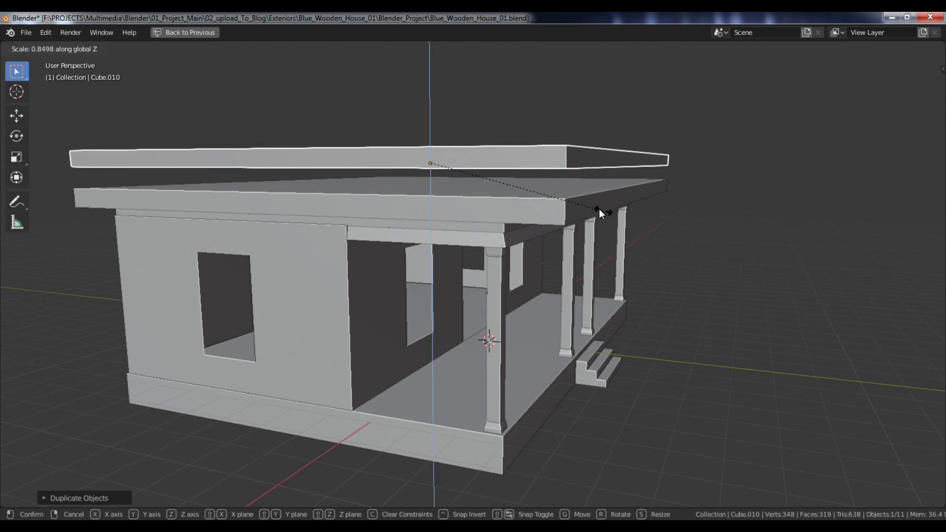
left_click(592, 205)
middle_click_drag(573, 203, 598, 210)
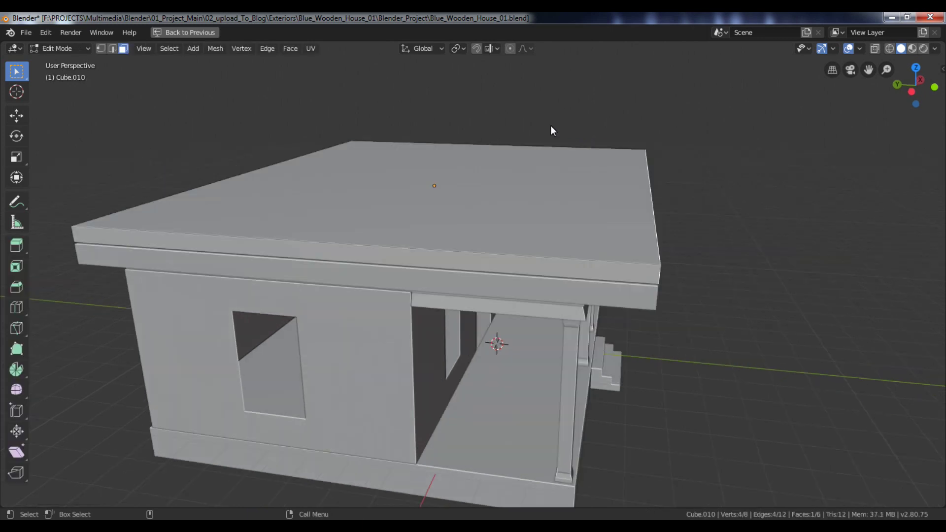
middle_click_drag(551, 130, 490, 143)
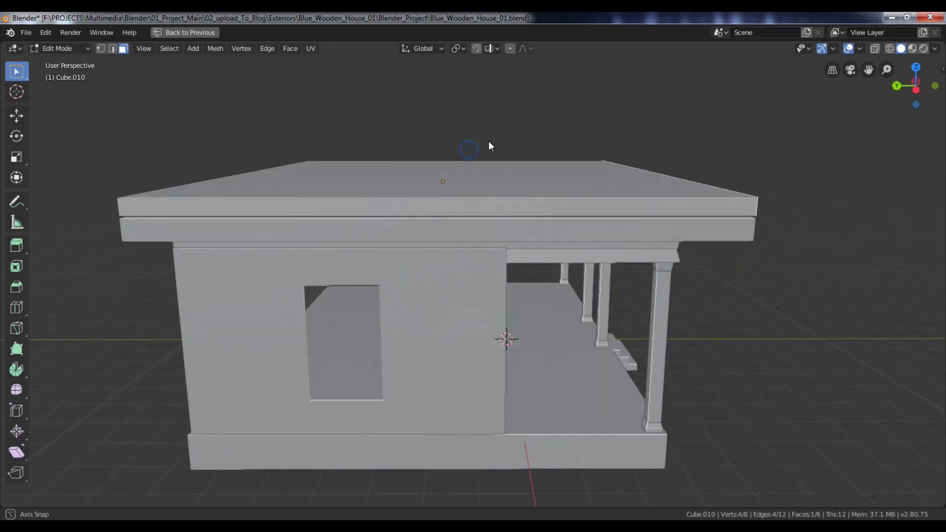
Add a centered lengthwise loop cut to the upper slab and raise it along Z to form a gable ridge.
key("ctrl+r")
left_click(452, 193)
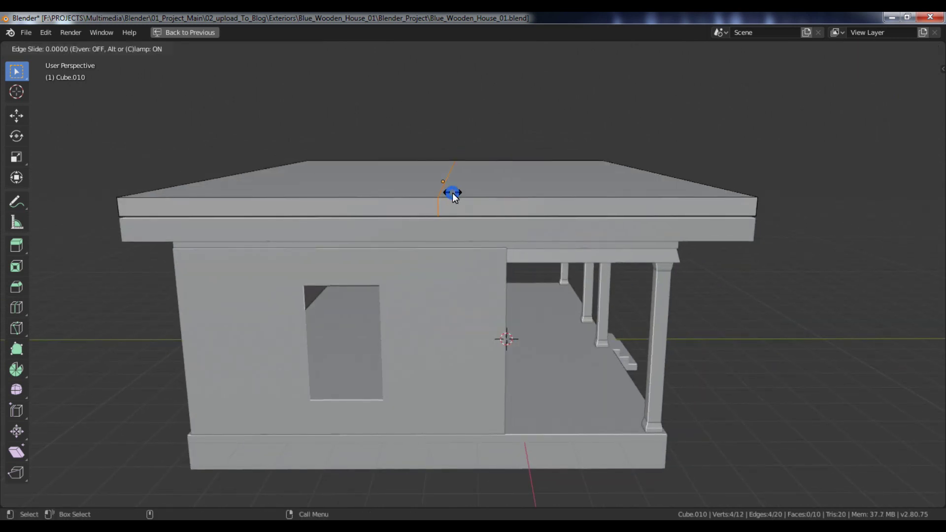
left_click(453, 193)
key("z")
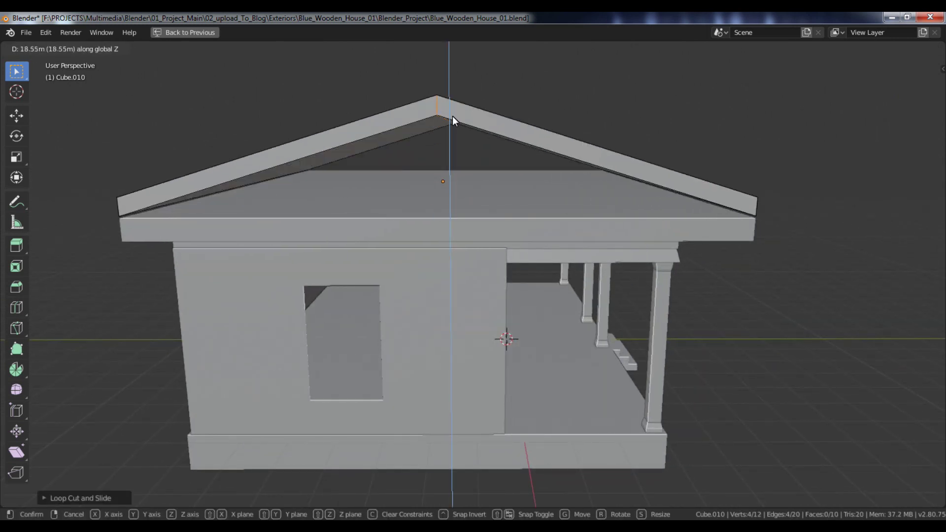
left_click(454, 75)
middle_click_drag(457, 79, 521, 116)
key("Tab")
Add two crosswise loop cuts to the gable roof and scale them apart about 2.81 along X, near the gable ends.
scroll(582, 135, "down", 5)
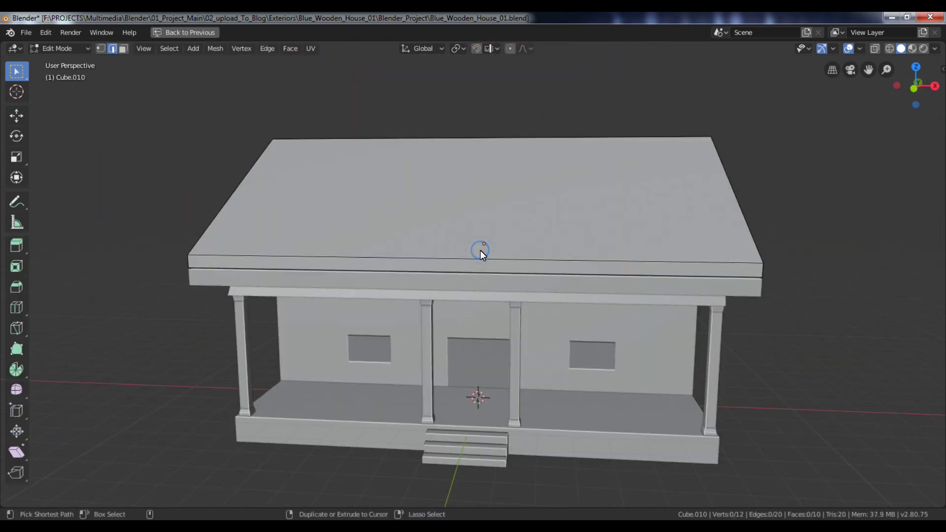
key("ctrl+r")
scroll(480, 251, "up", 1)
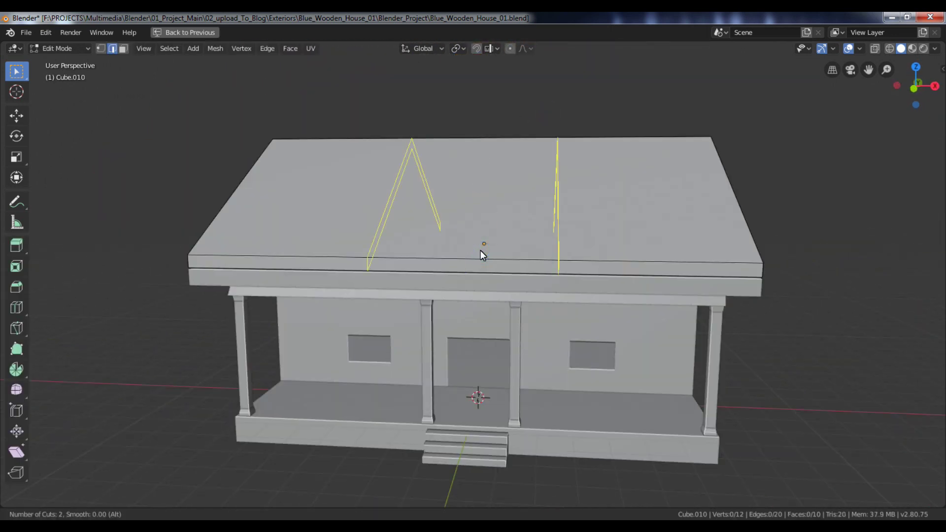
left_click(480, 250)
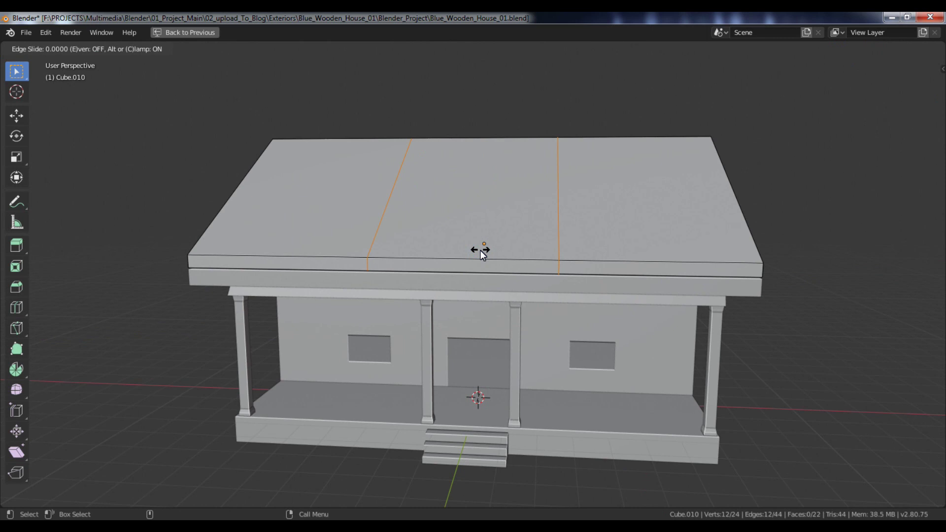
right_click(481, 250)
key("s")
key("x")
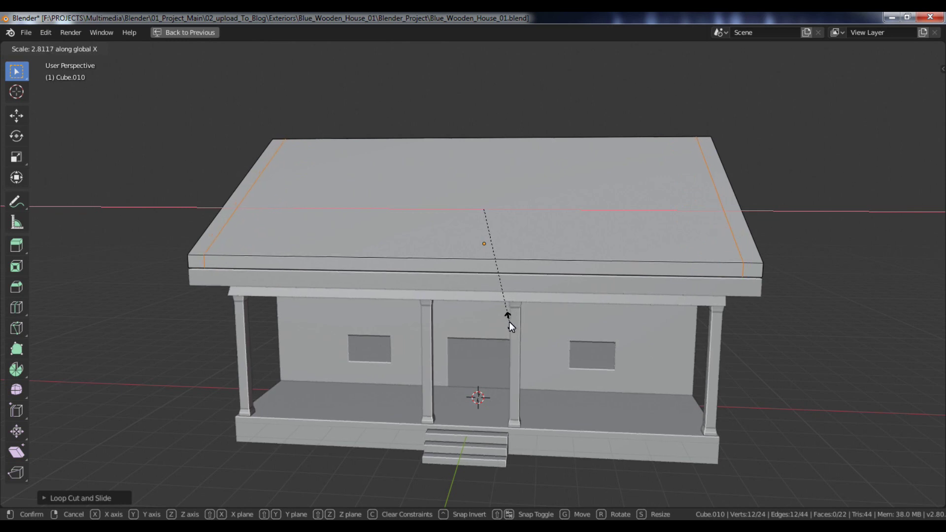
left_click(509, 322)
Isolate the gable roof in local view and select the four narrow underside faces along both gable ends.
middle_click_drag(466, 270, 477, 236)
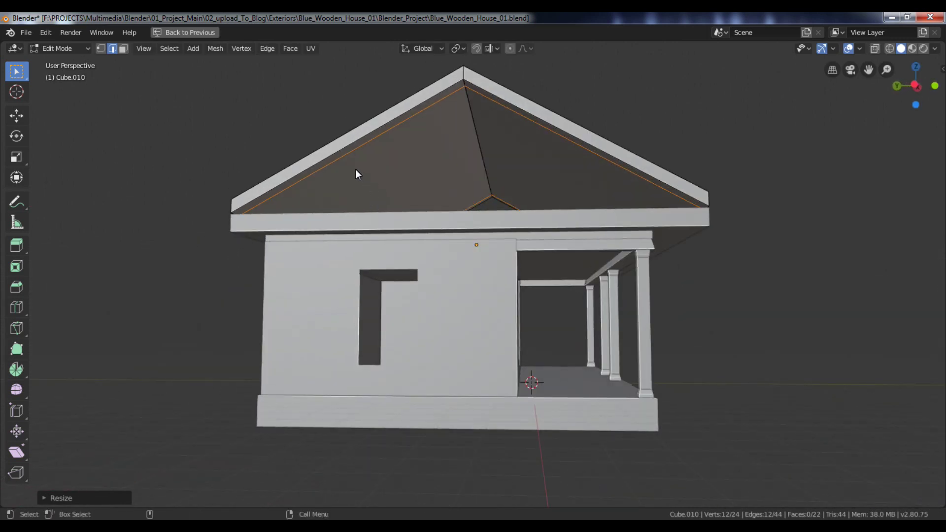
key("3")
left_click(337, 157)
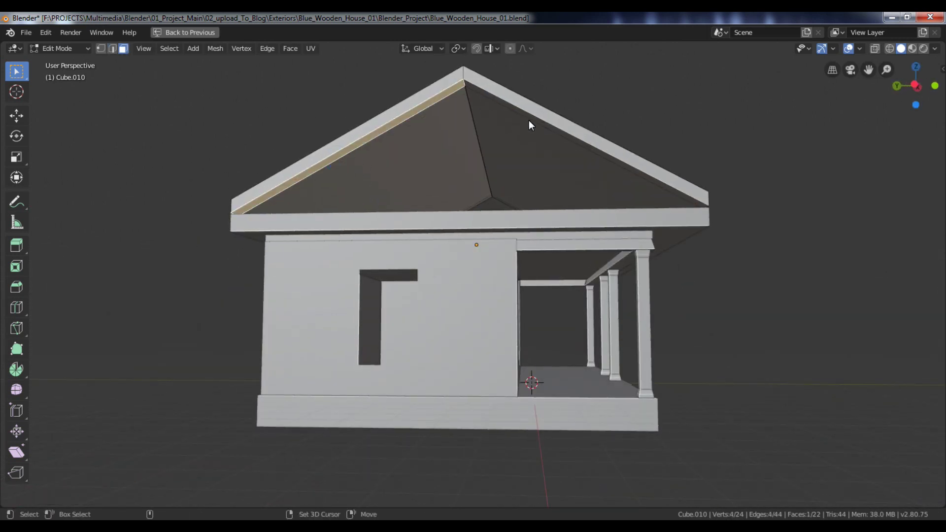
key("Tab")
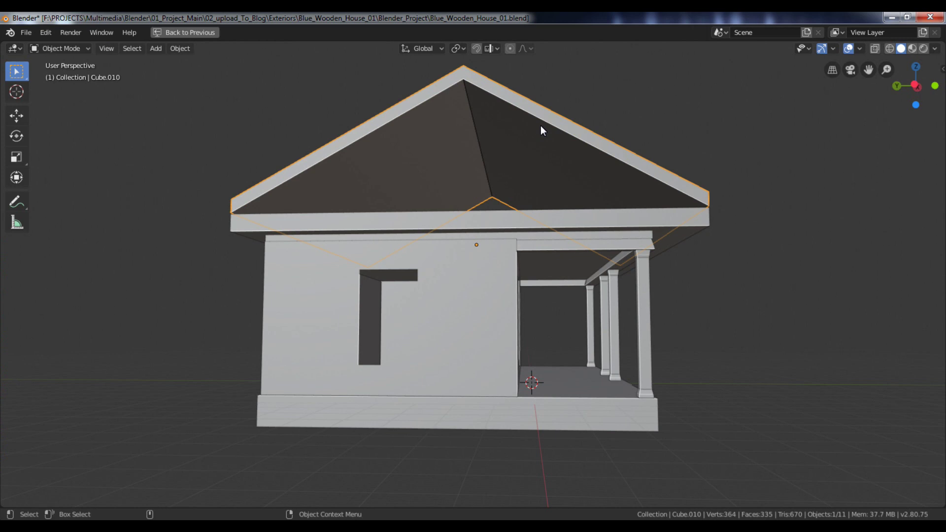
key("KP_Divide")
key("Tab")
middle_click_drag(540, 126, 317, 181)
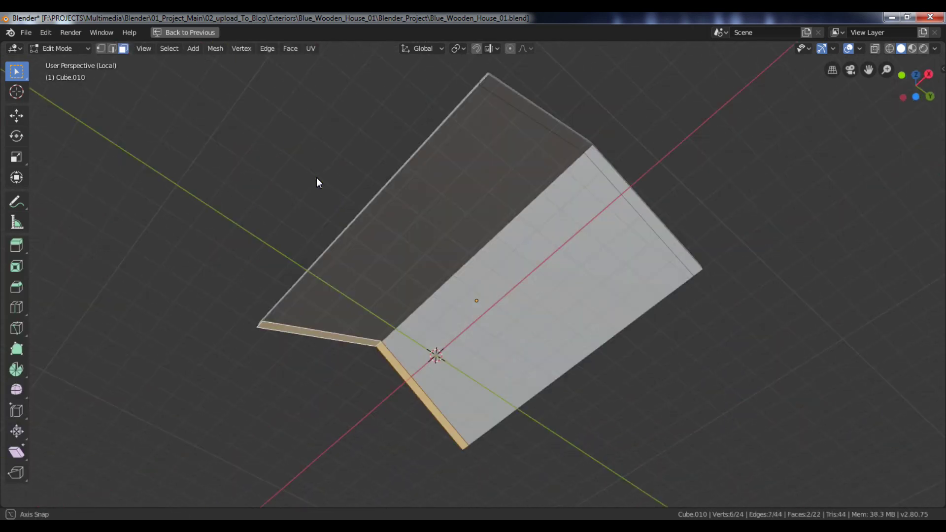
left_click(534, 117, "shift")
left_click(617, 175, "shift")
middle_click_drag(577, 173, 664, 212)
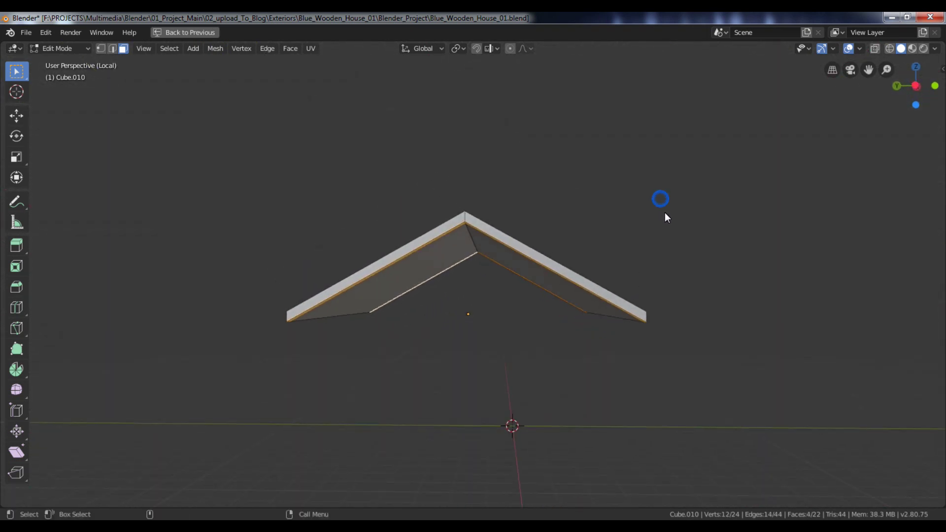
Extrude the selected gable-end underside faces downward and flatten their lower ends with a Z-axis scale.
key("e")
left_click(652, 286)
key("s")
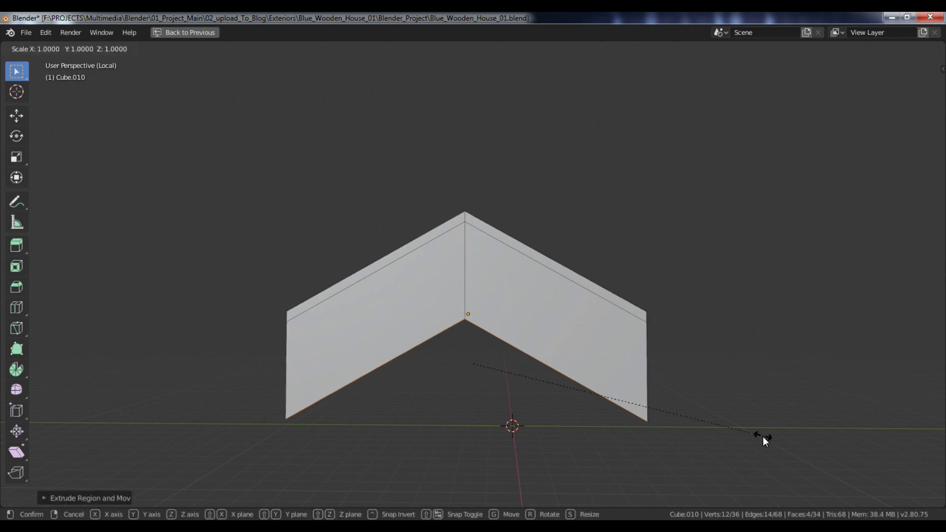
key("z")
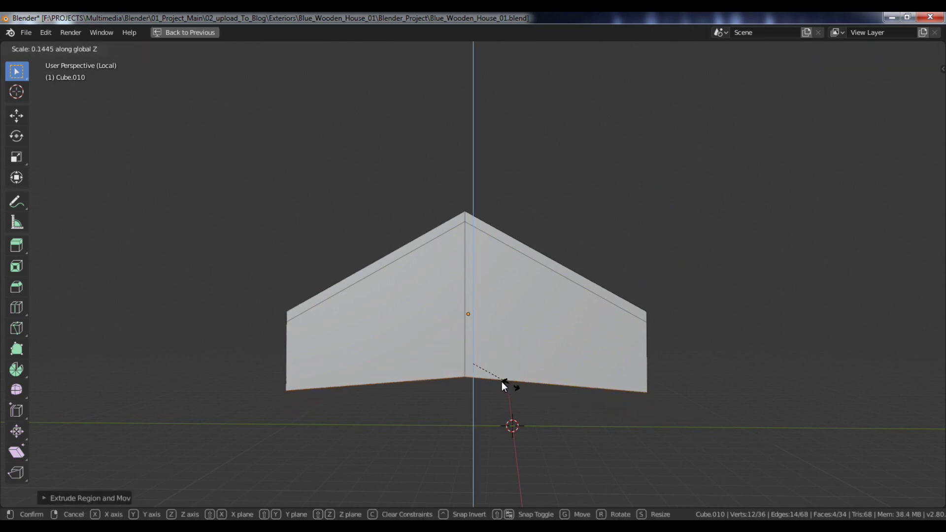
left_click(474, 366)
Raise the flattened gable bottoms along Z, leave local view, and raise them further to meet the slab below.
key("g")
key("z")
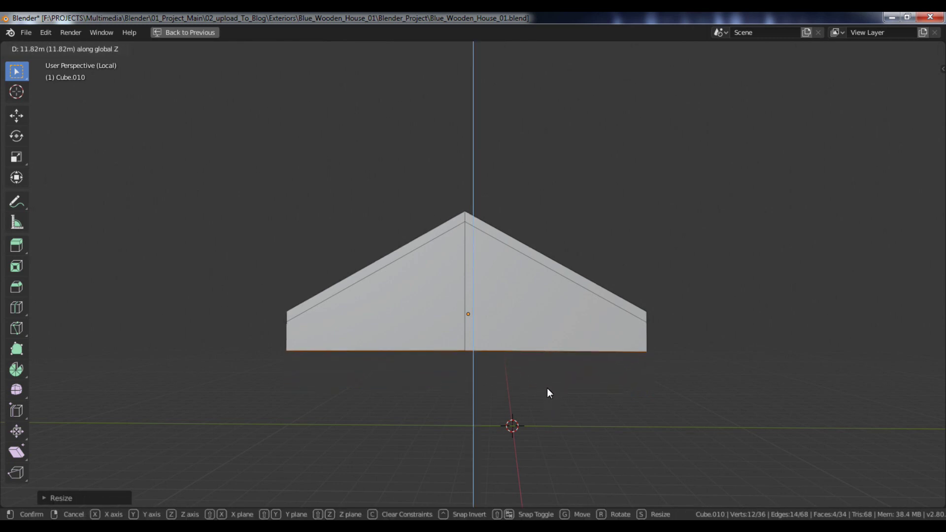
left_click(547, 387)
key("KP_Divide")
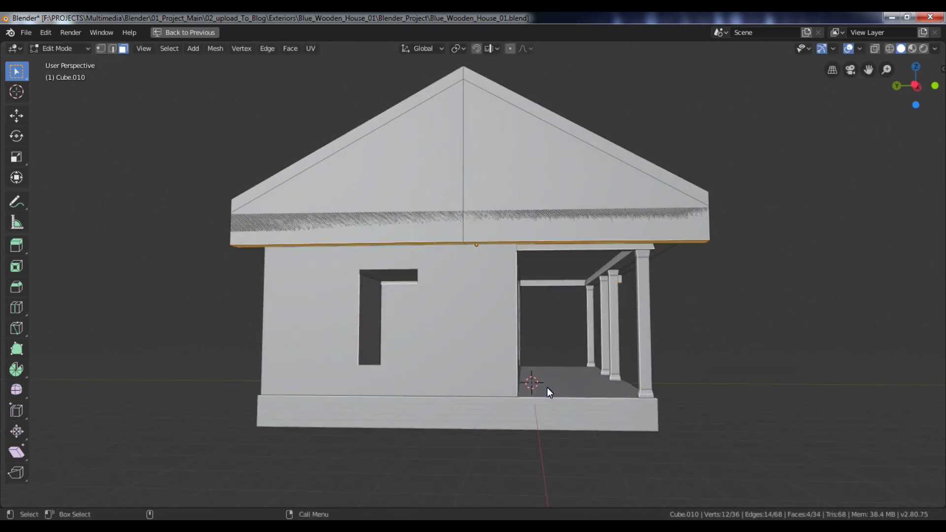
key("g")
key("z")
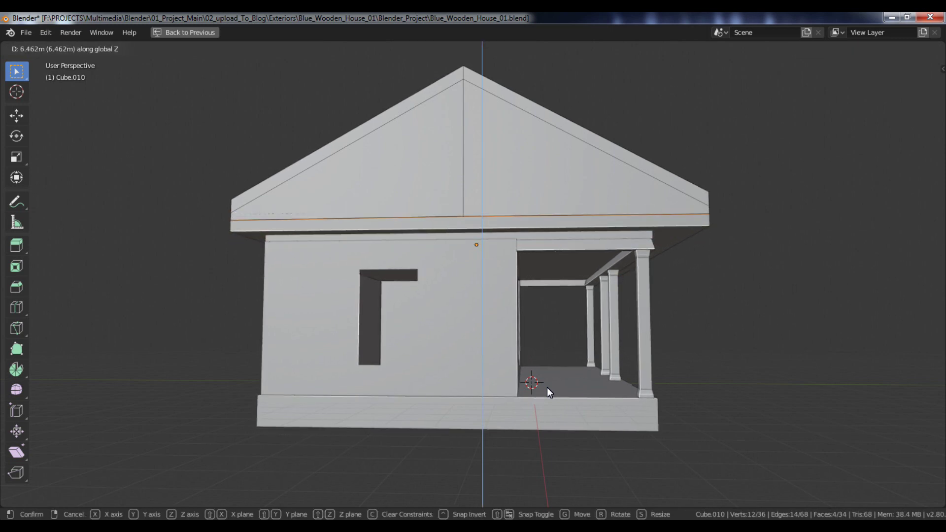
left_click(547, 387)
middle_click_drag(547, 388, 631, 386)
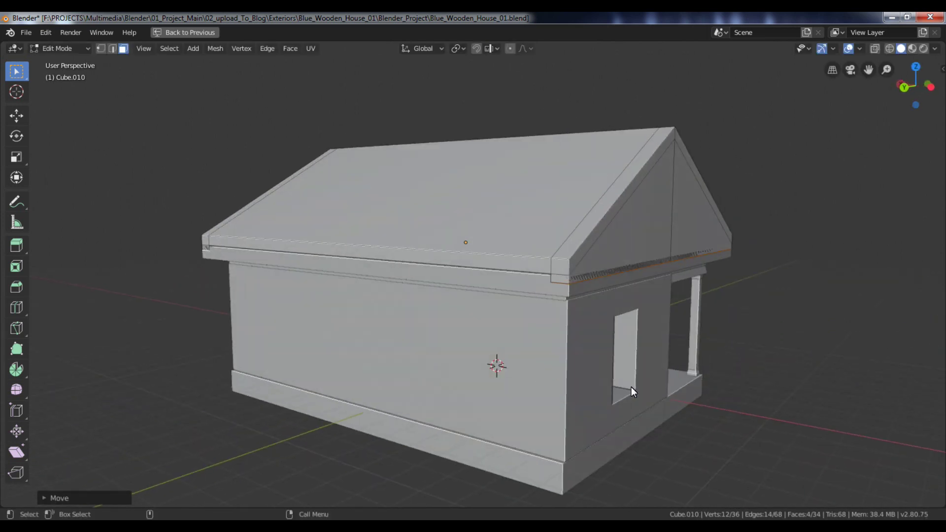
Return to Object Mode and nudge the whole roof about 0.27 m along X to line it up with the slab.
key("Tab")
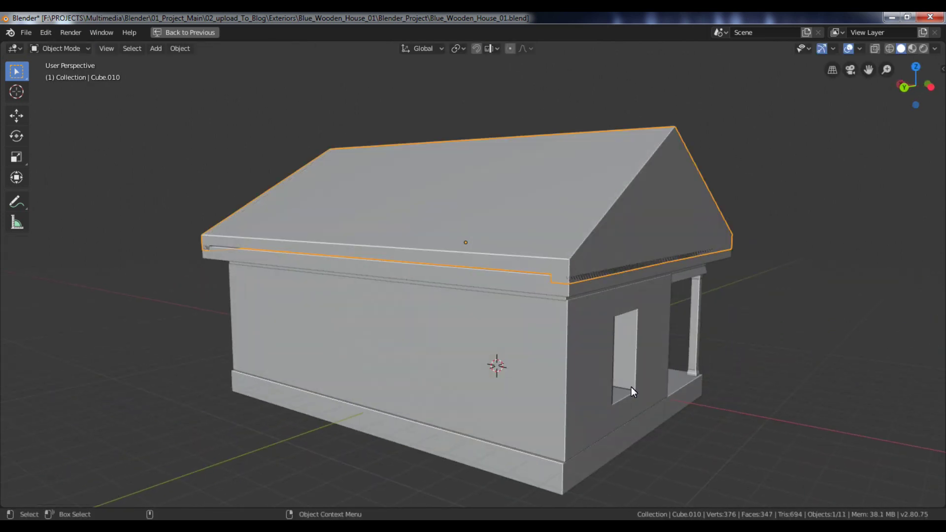
key("g")
key("x")
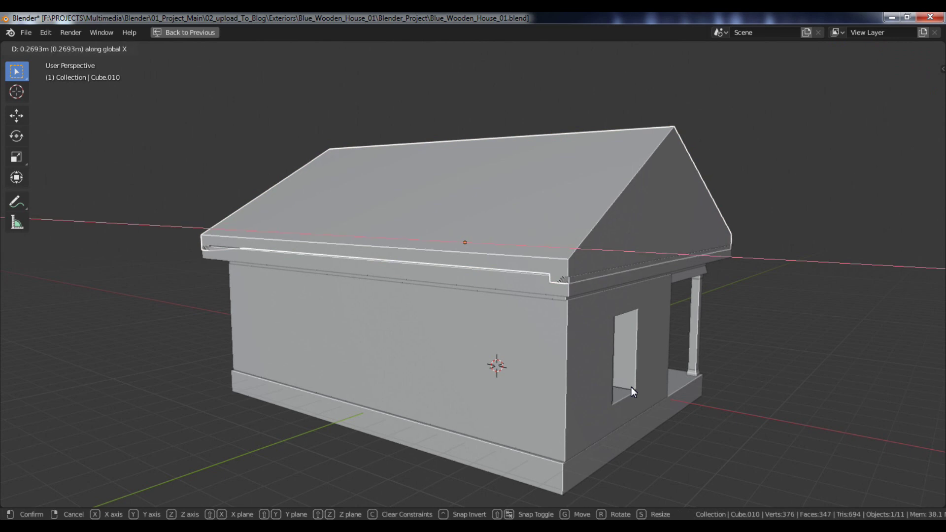
left_click(631, 387)
key("y")
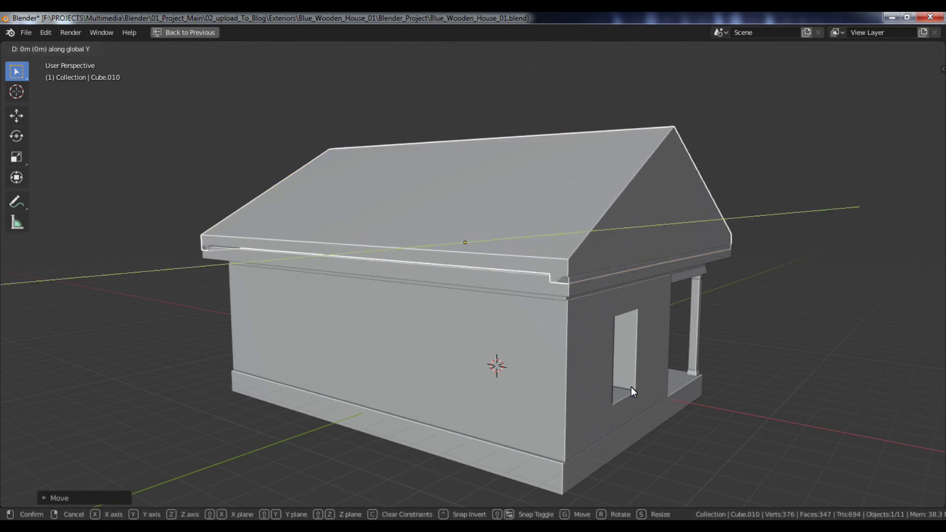
key("Return")
middle_click_drag(631, 386, 808, 397)
left_click(807, 398)
Lower the roof slightly along Z to close the gap above the slab.
middle_click_drag(765, 349, 726, 296)
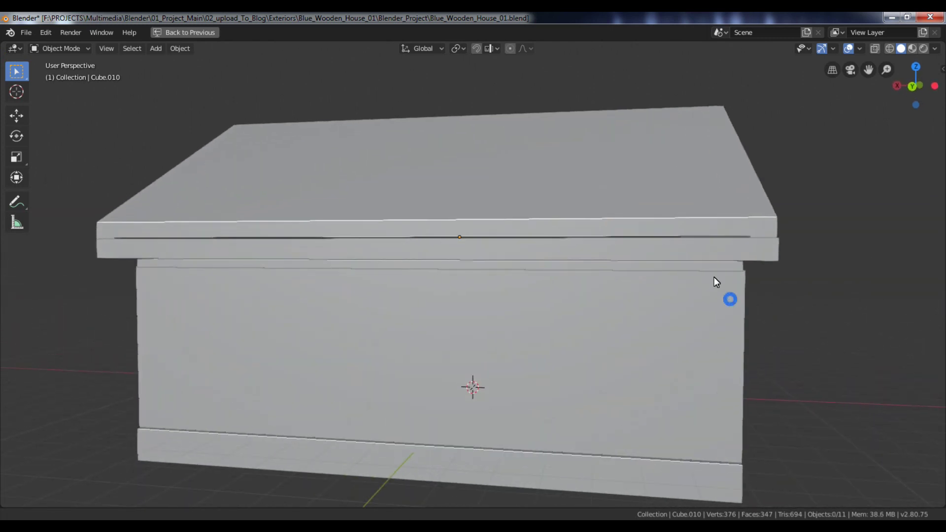
left_click(689, 225)
key("g")
key("z")
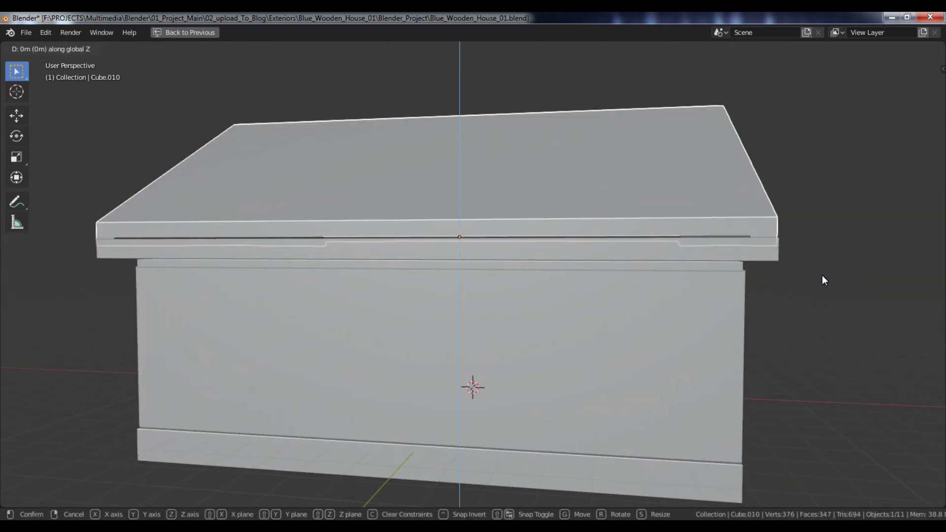
left_click(822, 275)
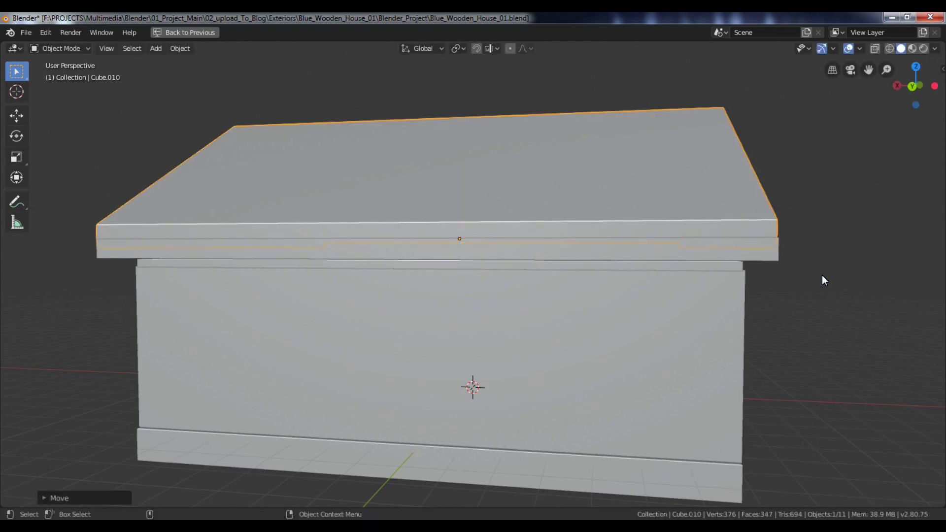
left_click(822, 275)
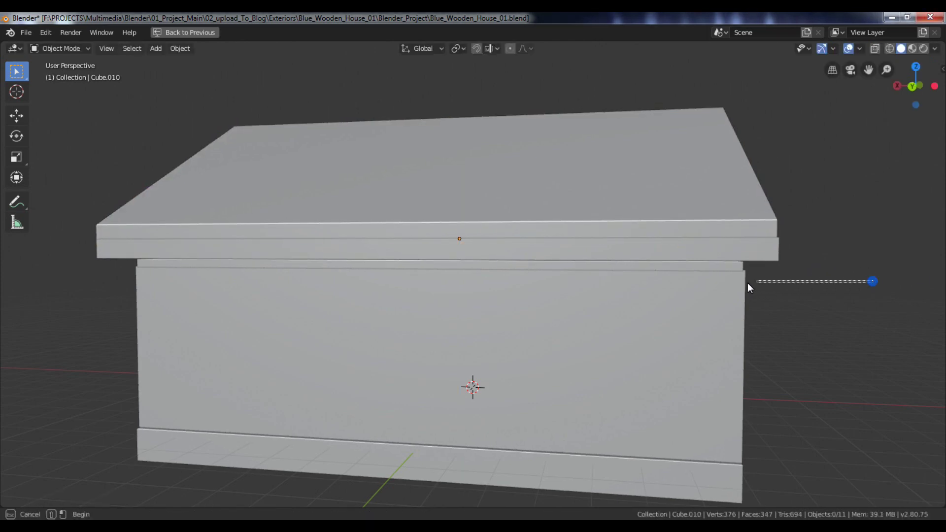
Enter Edit Mode on the roof and, in wireframe top view, select all vertices of its +X gable end.
middle_click_drag(822, 301, 655, 306)
middle_click_drag(936, 261, 906, 268)
left_click(784, 265)
key("KP_7")
key("Tab")
scroll(787, 269, "down", 3)
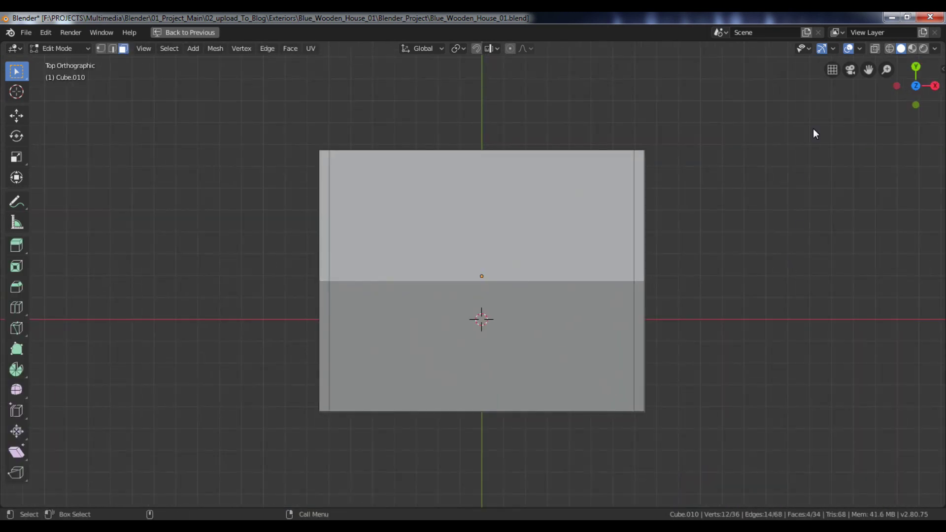
key("z")
left_click(634, 139)
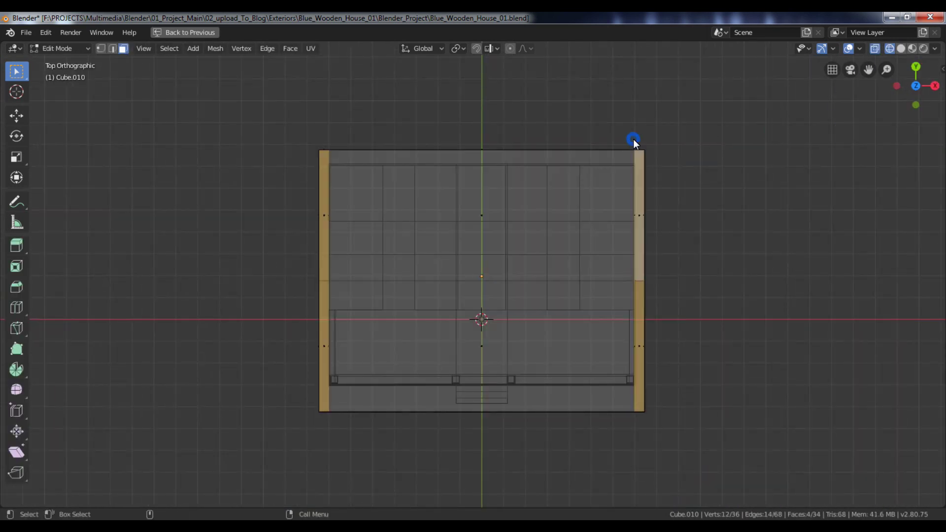
key("1")
left_click_drag(620, 138, 690, 394)
Move the selected gable end about 0.23 m along X to align it with the slab edge, and return to Object Mode.
mouse_move(708, 363)
middle_mouse_down()
mouse_move(653, 296)
mouse_move(660, 262)
middle_mouse_up()
key("z")
left_click(764, 263)
middle_click_drag(718, 247, 728, 240)
key("g")
key("x")
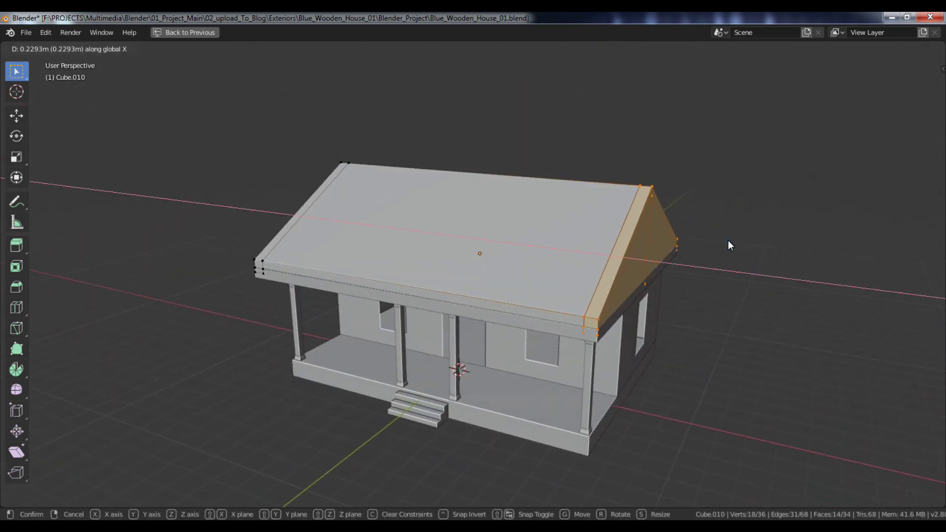
left_click(729, 241)
key("Tab")
left_click_drag(728, 241, 823, 237, "alt")
left_click(823, 236)
right_click_drag(640, 235, 666, 273, "alt")
left_click_drag(666, 273, 683, 274, "alt")
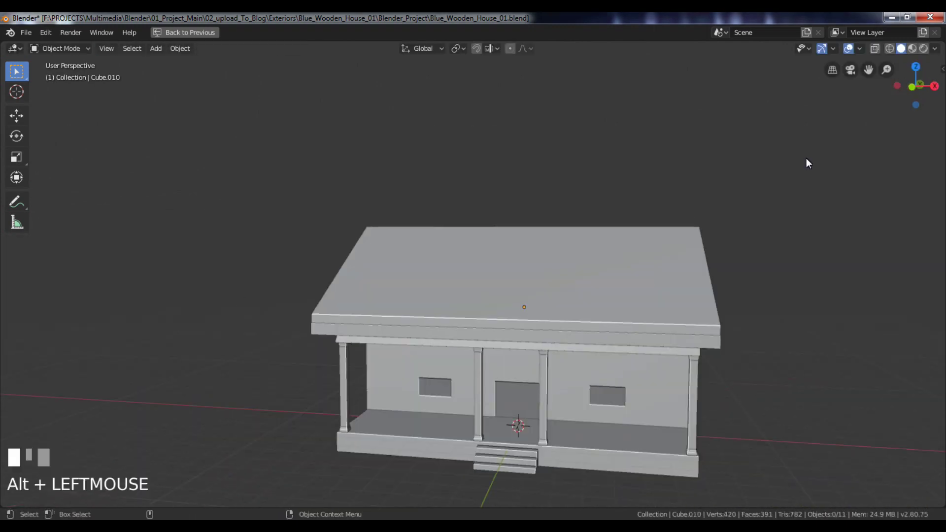
Select the central face of the roof's front slope and extrude it upward along Z into a dormer block.
key("F10")
left_click_drag(559, 253, 561, 269, "alt")
left_click(566, 255)
key("Tab")
scroll(553, 260, "up", 2)
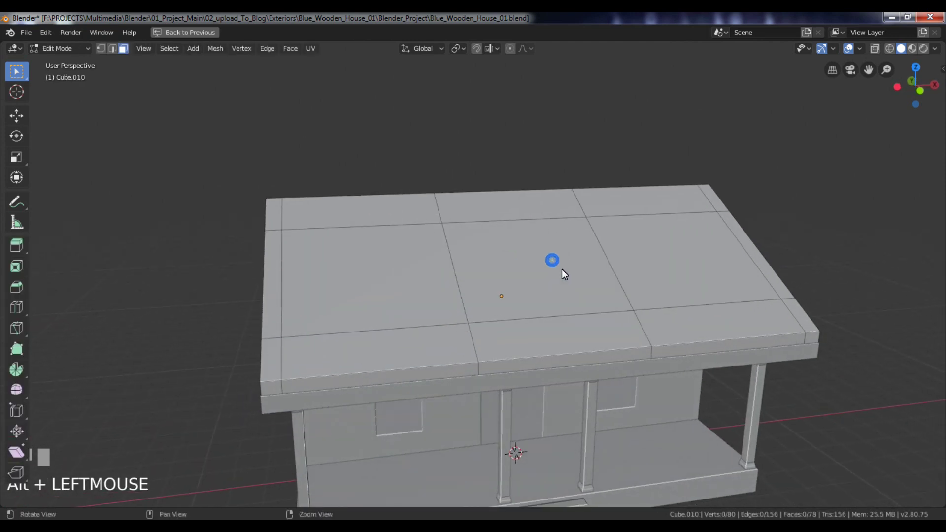
key("3")
left_click(552, 279)
right_click_drag(557, 358, 511, 310, "alt")
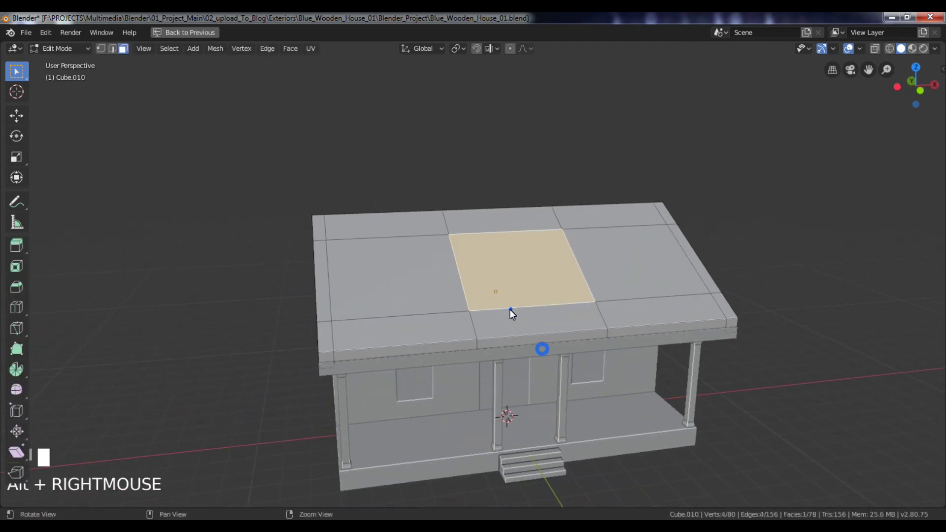
left_click_drag(510, 310, 501, 291, "alt")
right_click_drag(501, 291, 504, 300, "alt")
left_click_drag(504, 301, 498, 301, "alt")
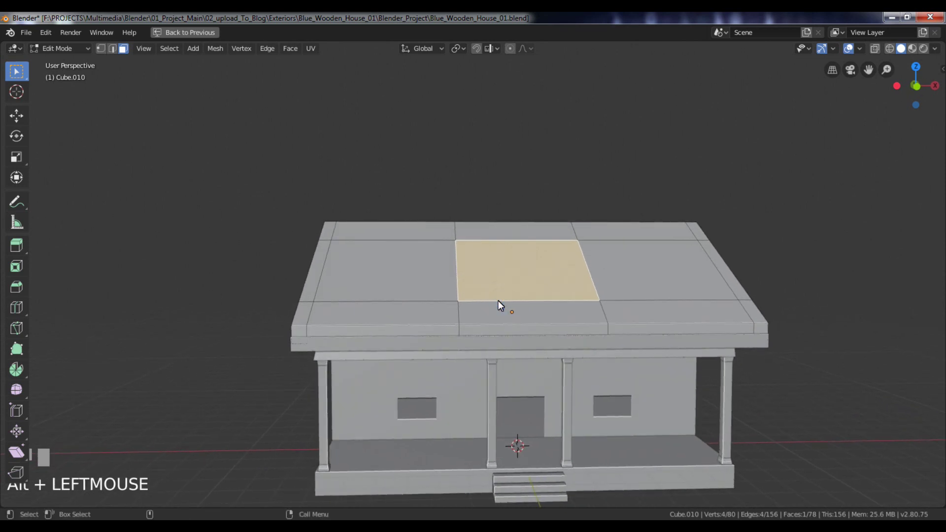
key("e")
key("z")
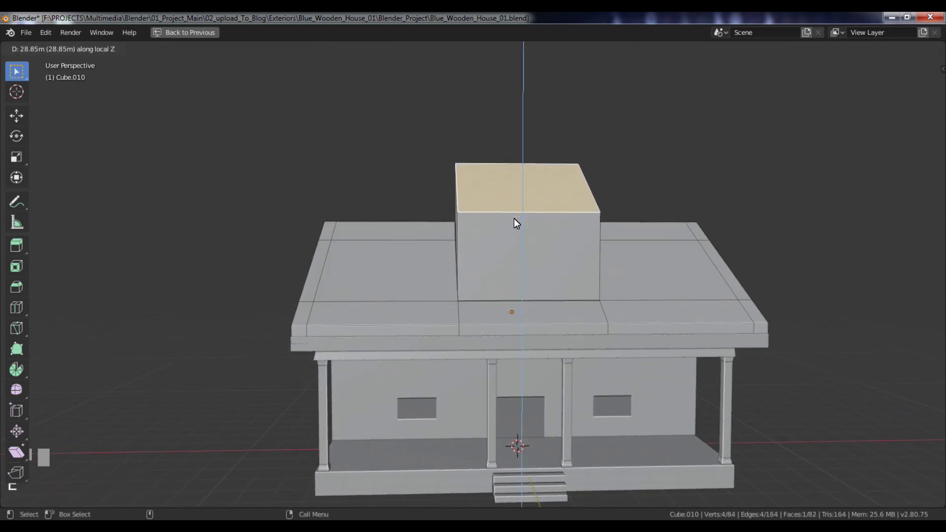
left_click(513, 220)
Select the dormer's rear top edge and lower it along Z toward the roof ridge.
left_click_drag(436, 222, 597, 242, "alt")
key("2")
left_click(406, 158)
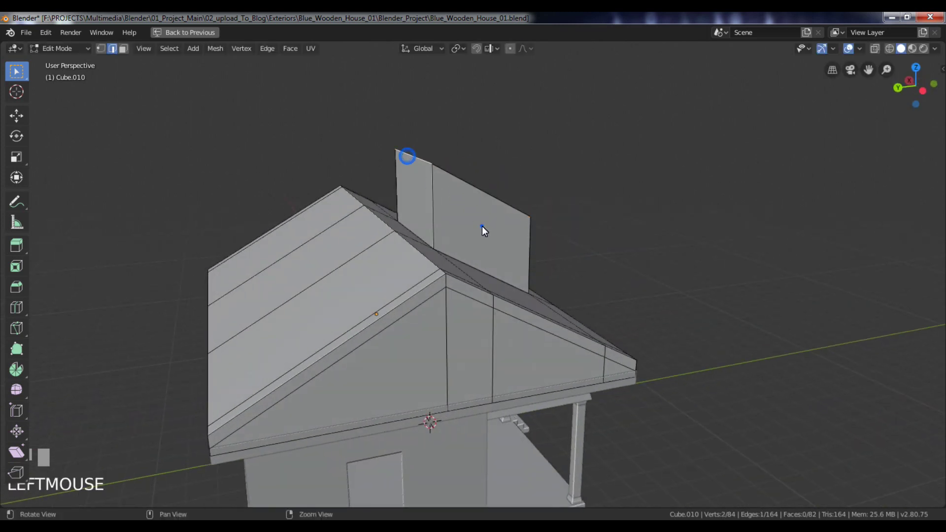
left_click_drag(485, 229, 455, 229, "alt")
key("g")
key("z")
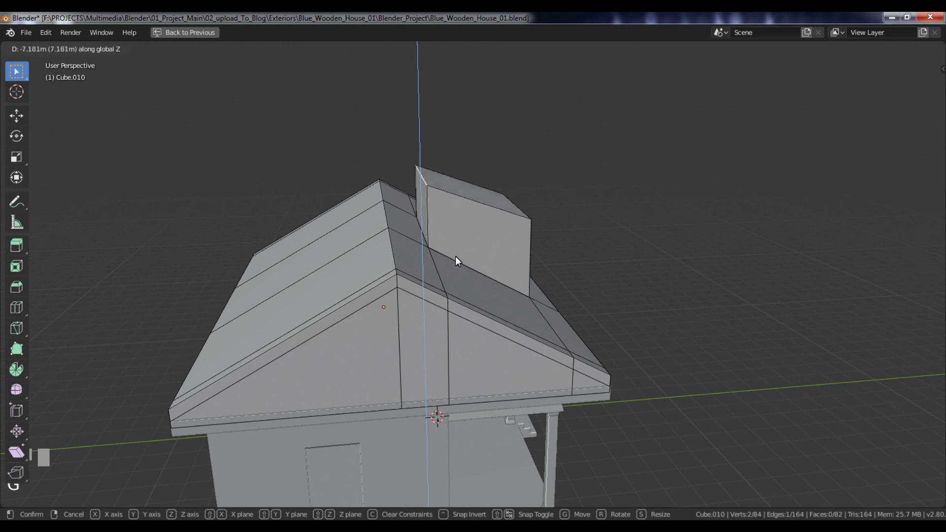
left_click(463, 300)
Raise the dormer's front top edge about 3.5 m along Z and return to Object Mode.
left_click_drag(579, 267, 499, 225, "alt")
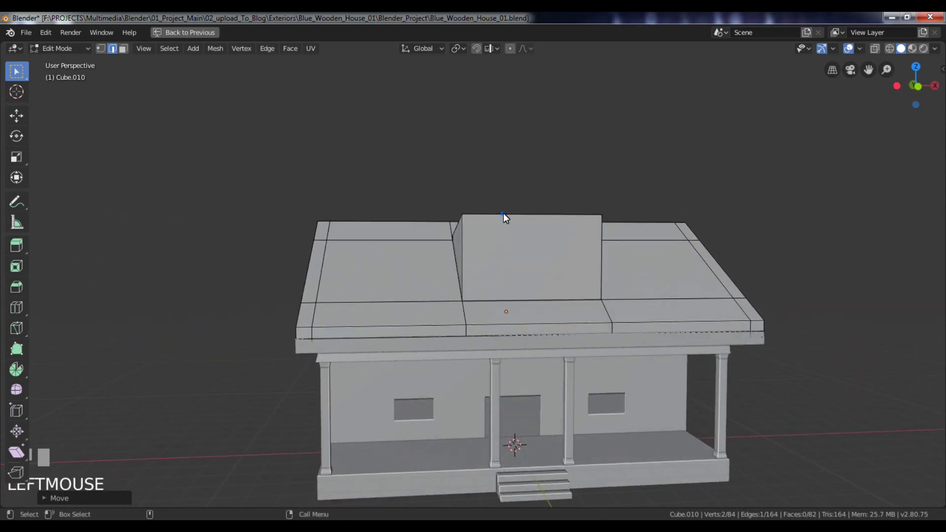
left_click(503, 213)
key("g")
key("z")
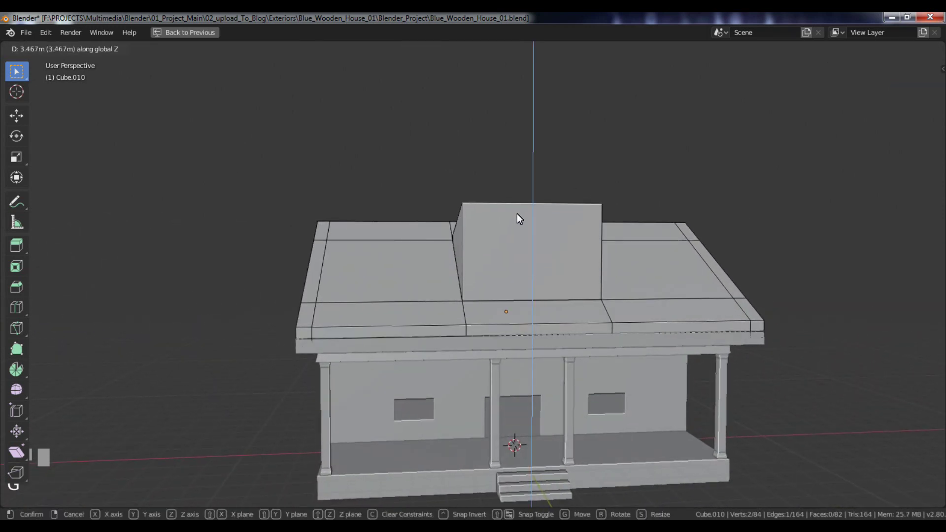
left_click(514, 216)
left_click_drag(485, 215, 524, 212, "alt")
key("Tab")
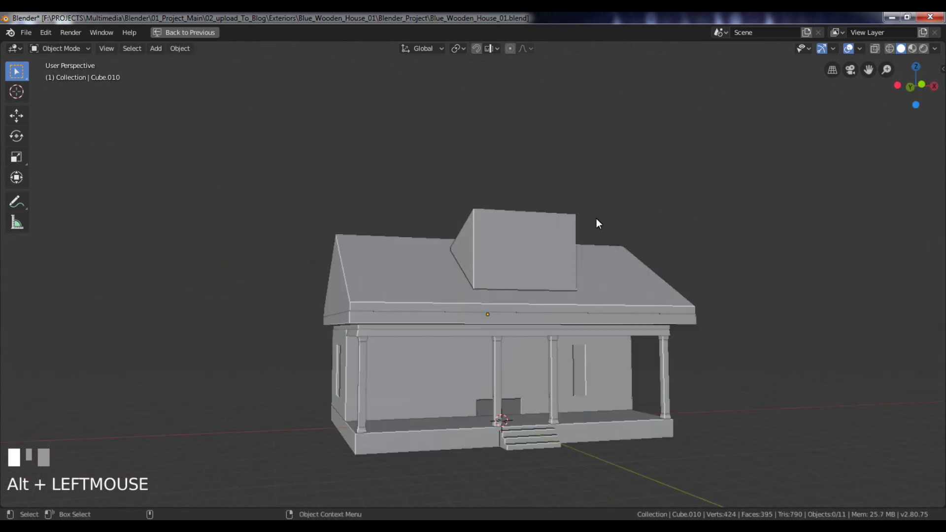
Isolate the house walls in local view and open them in Edit Mode from the front.
key("F10")
left_click(425, 365)
left_click_drag(425, 365, 419, 356, "alt")
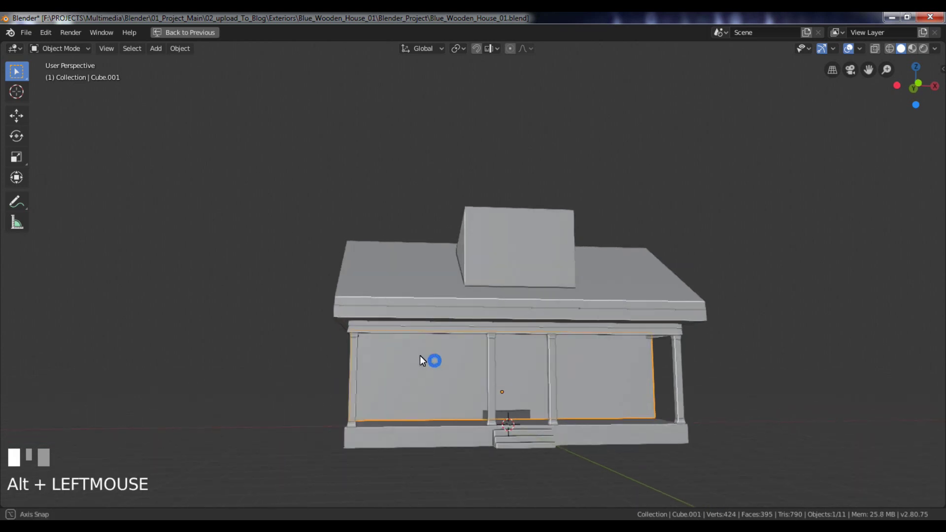
key("slash")
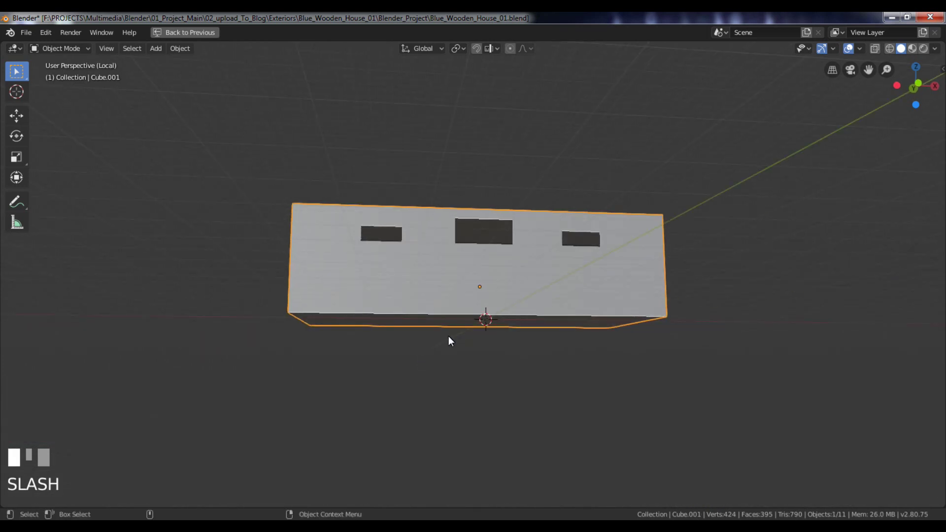
key("KP_1")
left_click_drag(449, 336, 513, 294, "alt")
key("Tab")
Widen the walls and their window openings along X, on both sides of the central doorway.
left_click_drag(201, 203, 703, 363, "alt")
left_click_drag(336, 205, 416, 392, "shift")
key("s")
key("x")
left_click(562, 376)
Select the central doorway's vertices, widen the opening along X, and leave local view with X-ray off.
left_click_drag(551, 217, 622, 397)
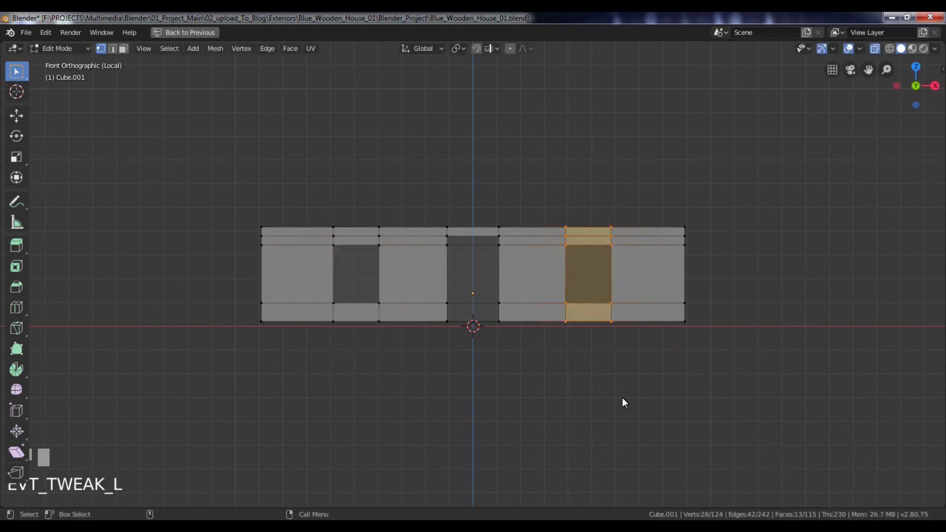
left_click_drag(439, 216, 517, 371)
key("s")
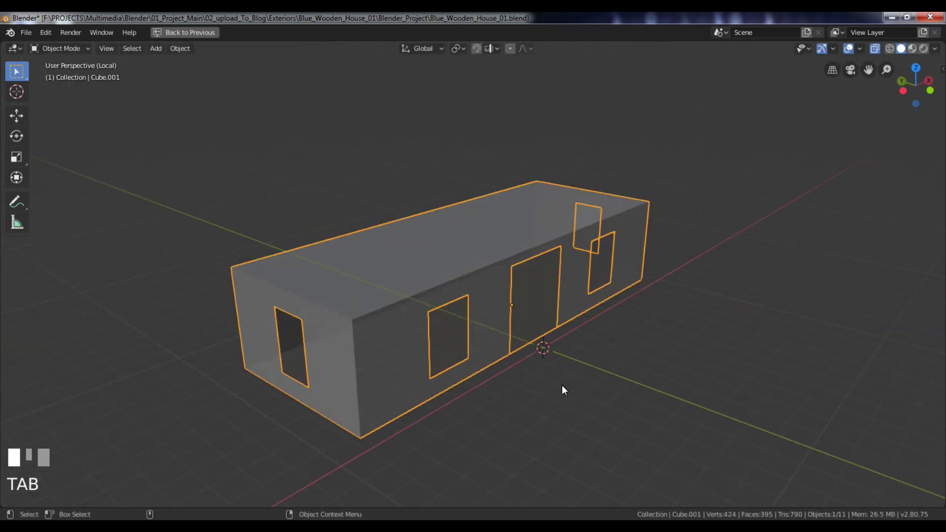
key("slash")
mouse_move(562, 385)
left_mouse_down("alt")
mouse_move(473, 345)
mouse_move(572, 369)
left_mouse_up("alt")
left_click(874, 48)
Select the foundation slab and scale its outer ends apart along X to match the widened walls.
left_click(430, 445)
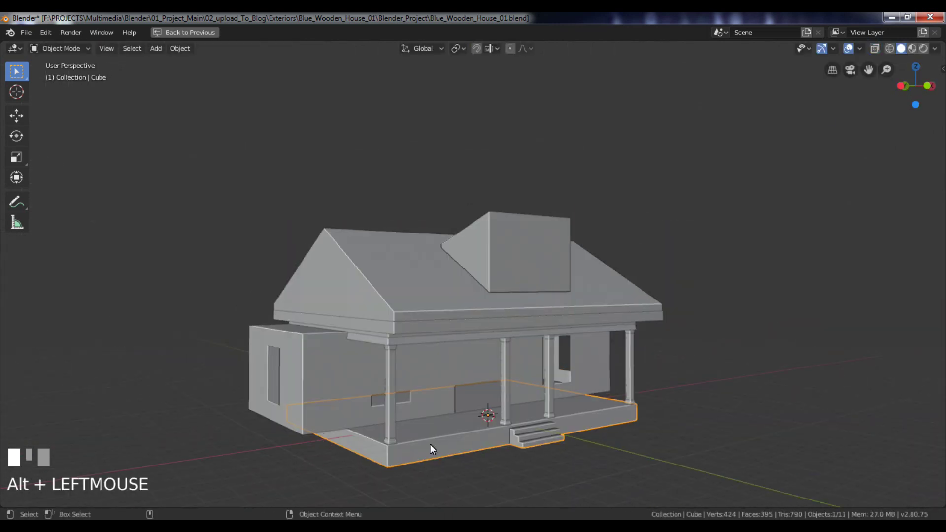
key("KP_1")
key("s")
key("x")
left_click(492, 418)
key("Tab")
key("s")
key("x")
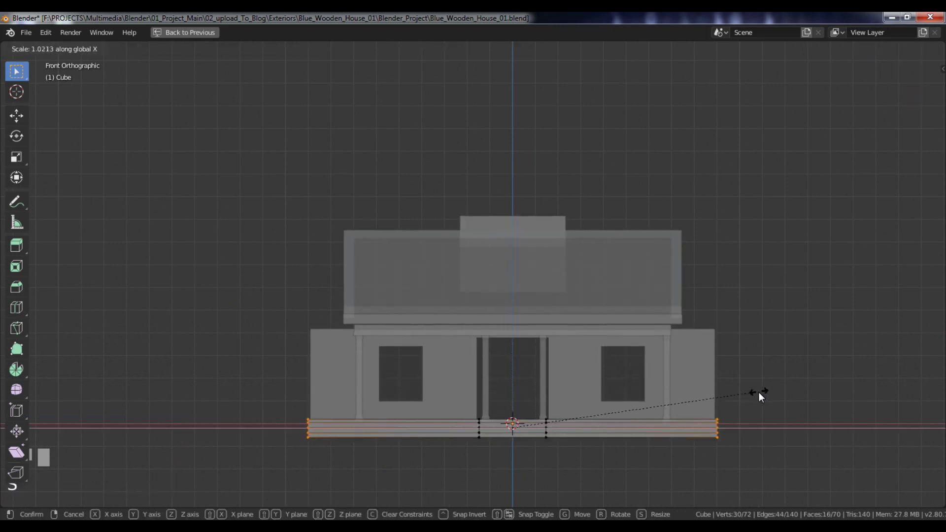
left_click(477, 393, "alt")
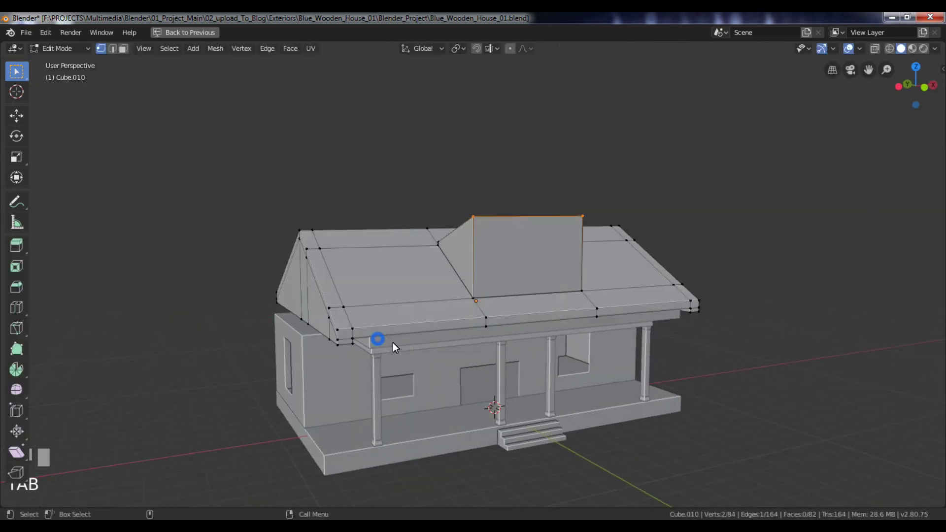
key("ctrl+z")
Scale the flat slabs above the walls along X to match the new wall width.
left_click_drag(420, 340, 401, 338, "alt")
key("KP_1")
key("s")
key("x")
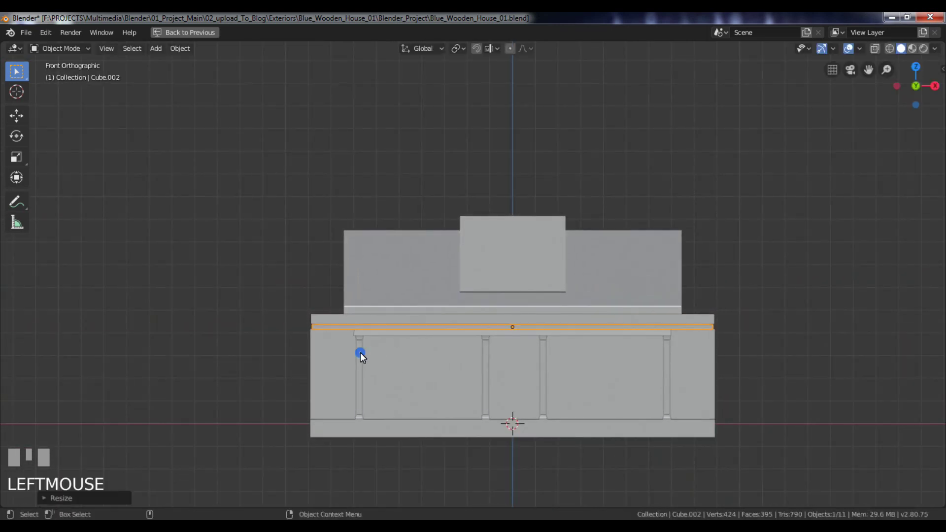
key("KP_Enter")
Select the porch beam above the posts and widen it along X to the full width of the house.
scroll(366, 321, "up", 3)
left_click(415, 373)
right_click(443, 360)
left_click(522, 356)
key("s")
key("x")
left_click(618, 394)
Fine-tune the wall width with small X-axis scales so the walls line up with the parts above and below.
key("s")
key("x")
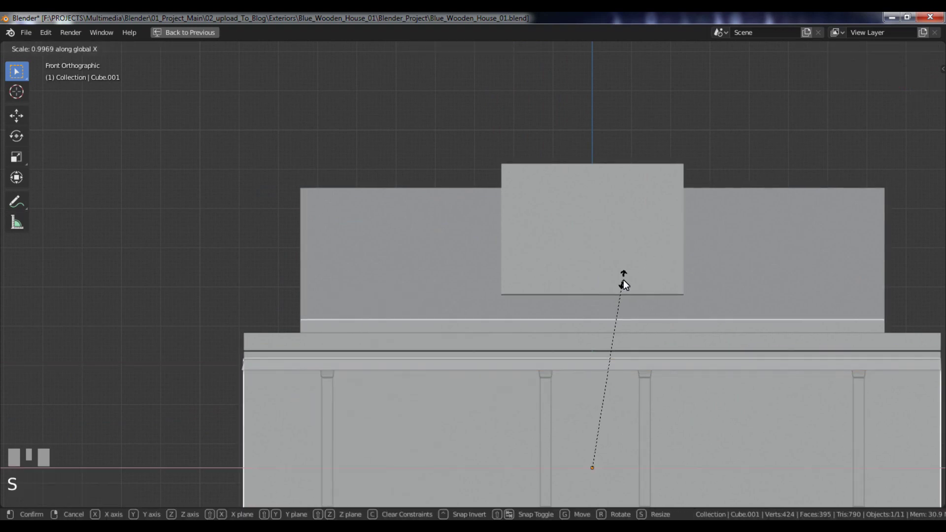
middle_click_drag(620, 279, 635, 140, "shift")
left_click(632, 392)
key("s")
key("x")
left_click(631, 308)
Select the gable roof and widen it along X until it spans the widened slab beneath.
left_click_drag(542, 276, 523, 296, "alt")
left_click(440, 179)
key("KP_1")
key("s")
key("x")
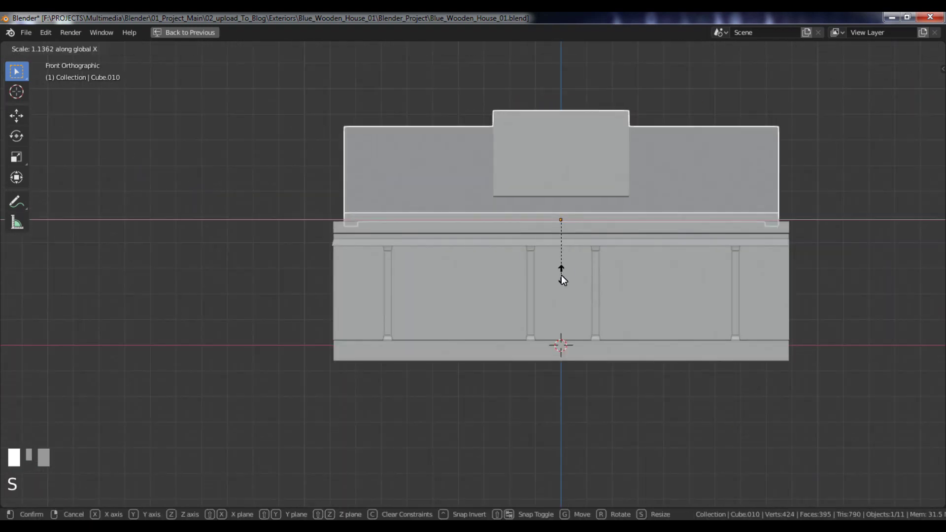
left_click(561, 274)
scroll(441, 229, "up", 4)
key("s")
key("x")
left_click_drag(384, 315, 436, 300, "alt")
left_click(436, 304)
Move the two left-hand porch posts along X, the outer one to the porch's left end and the inner one beside the doorway.
key("KP_1")
scroll(606, 314, "up", 3)
left_click(378, 359)
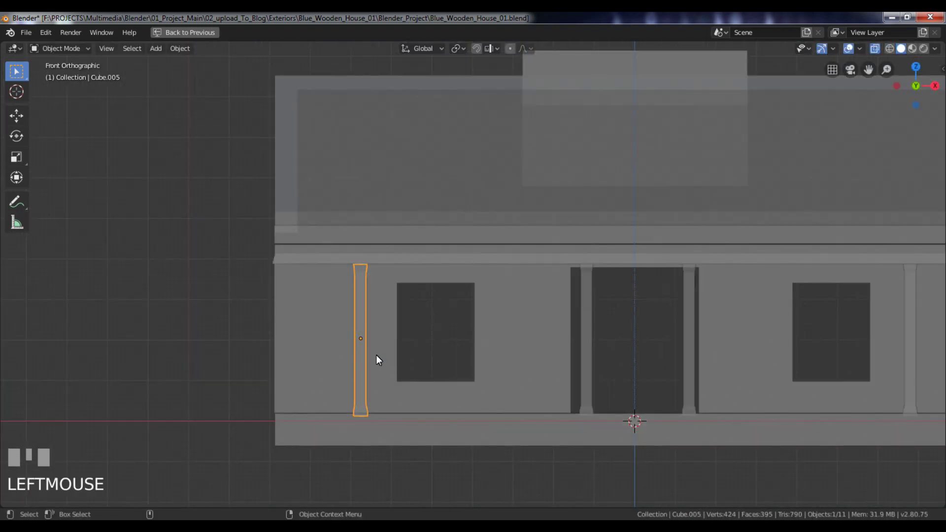
key("g")
left_click(568, 371)
Move the inner right porch post along X so it stands at the right edge of the door opening.
left_click(691, 352)
key("g")
key("x")
middle_click_drag(724, 366, 633, 365, "alt")
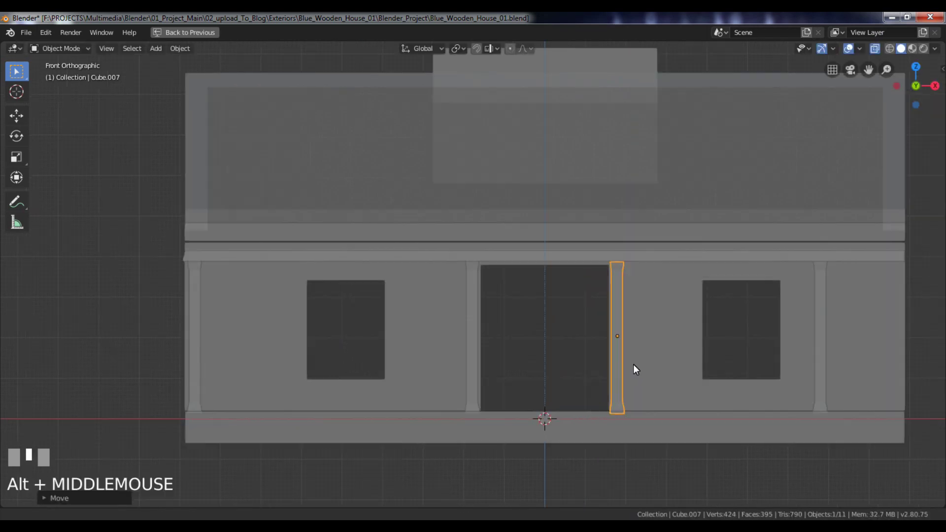
Move the outer right porch post along X to the right end of the widened porch.
left_click(732, 351)
key("g")
key("x")
left_click(812, 352)
left_click_drag(690, 291, 689, 335, "alt")
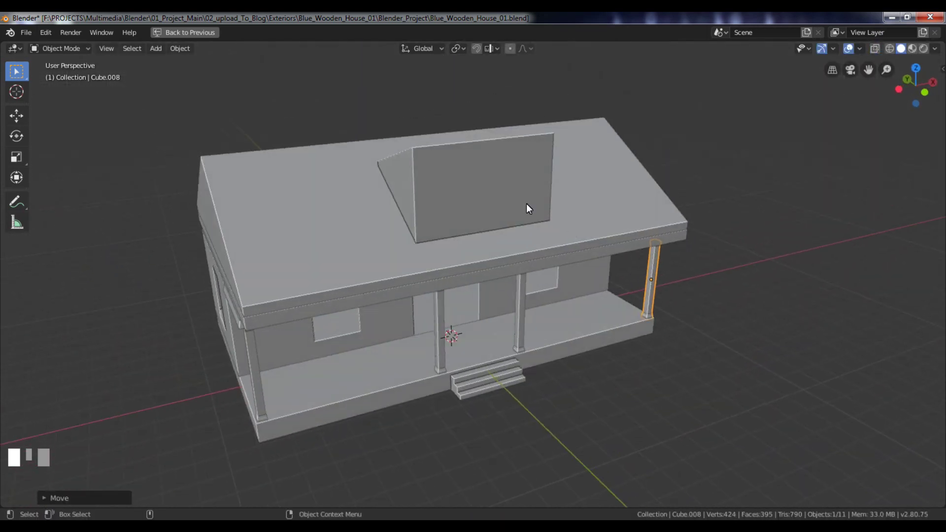
Edit the roof mesh and add one centred loop cut running vertically through the dormer's front face and top.
left_click(474, 183)
left_click_drag(476, 202, 443, 186, "alt")
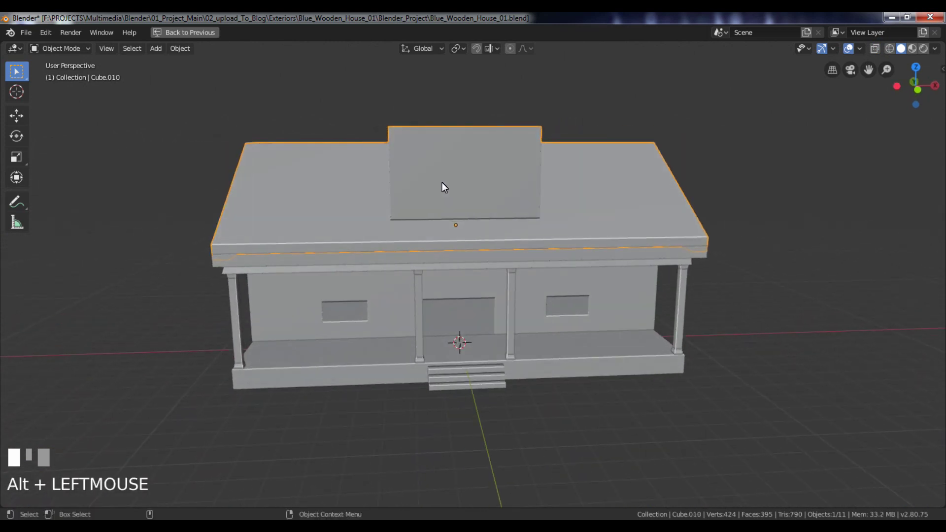
key("Tab")
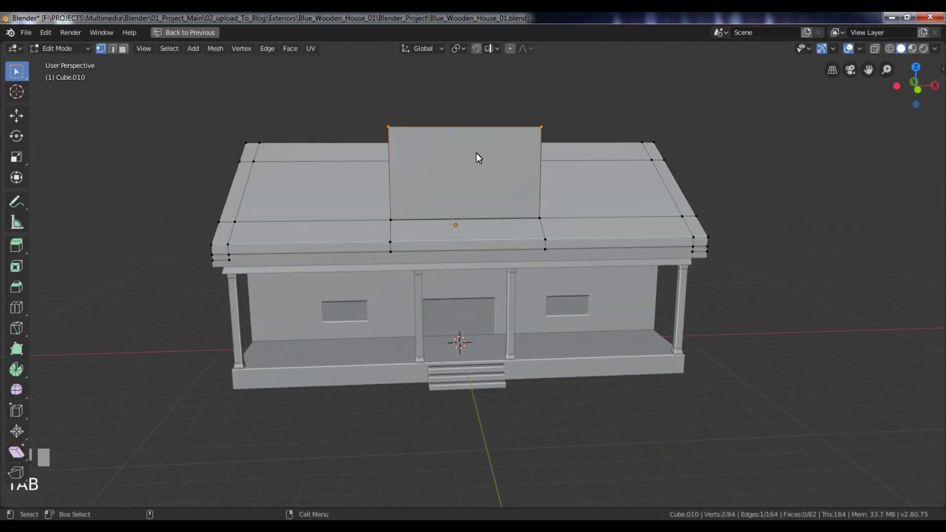
key("alt")
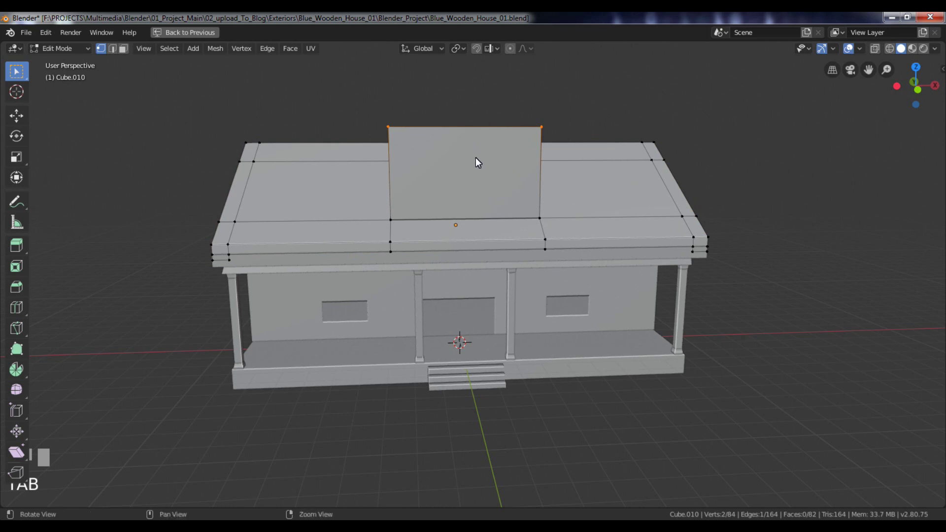
right_click_drag(476, 161, 475, 165, "alt")
key("ctrl+r")
left_click(470, 229)
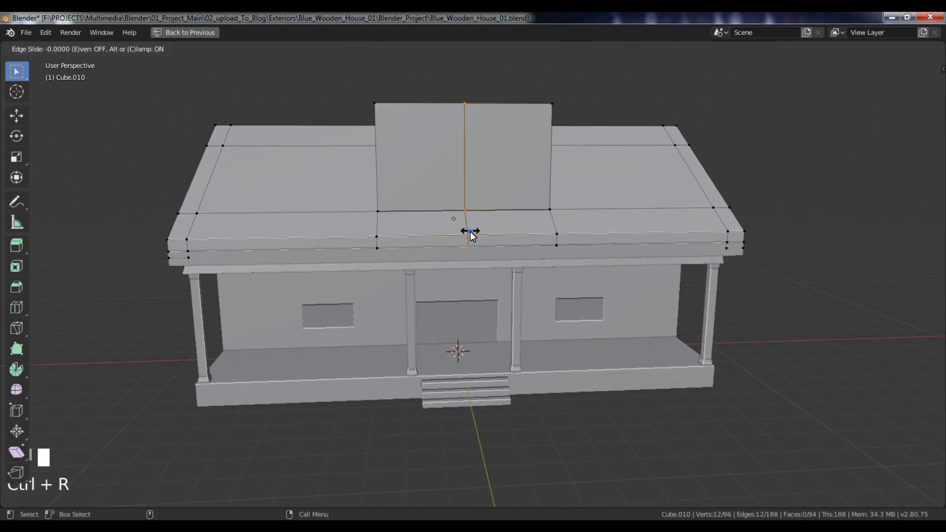
left_click(469, 177)
Select the middle edge along the dormer's top and raise it along Z to form a gable ridge.
key("1")
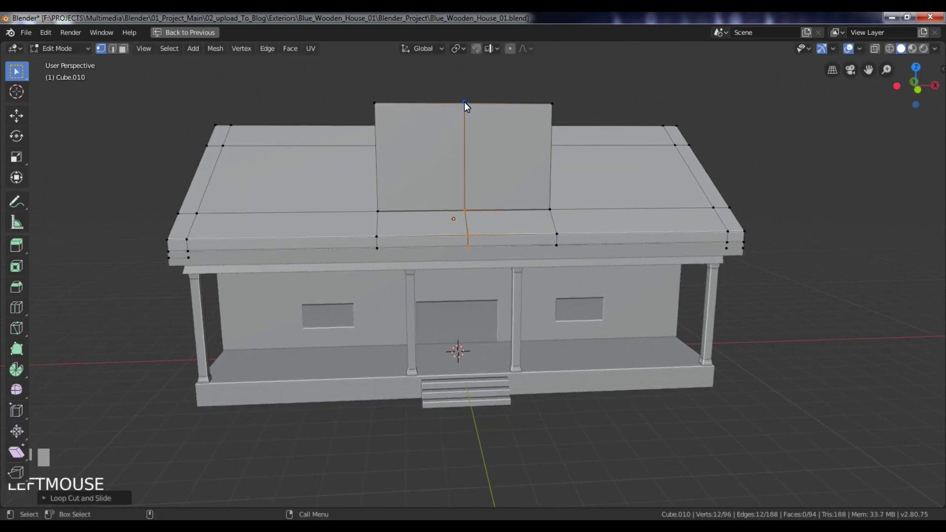
left_click(464, 101)
left_click_drag(490, 143, 596, 182, "alt")
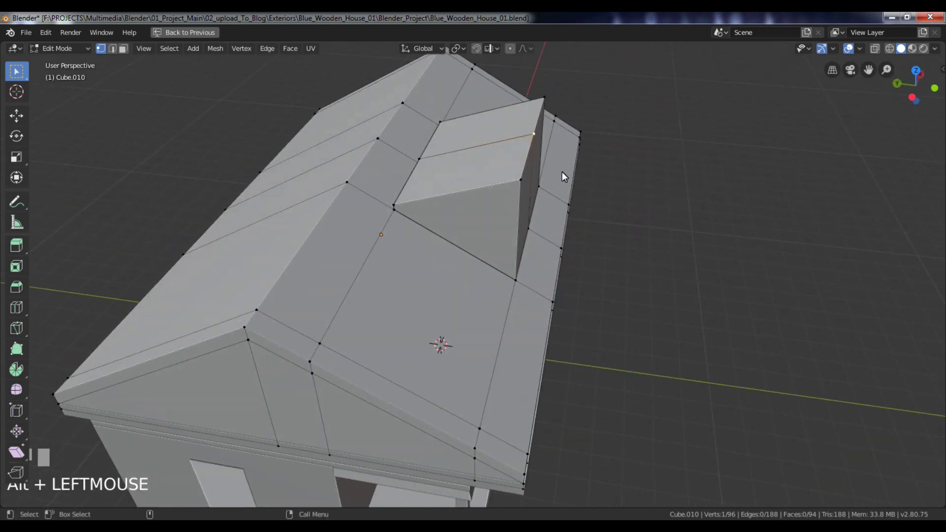
key("2")
left_click(510, 146)
left_click_drag(510, 146, 561, 223, "alt")
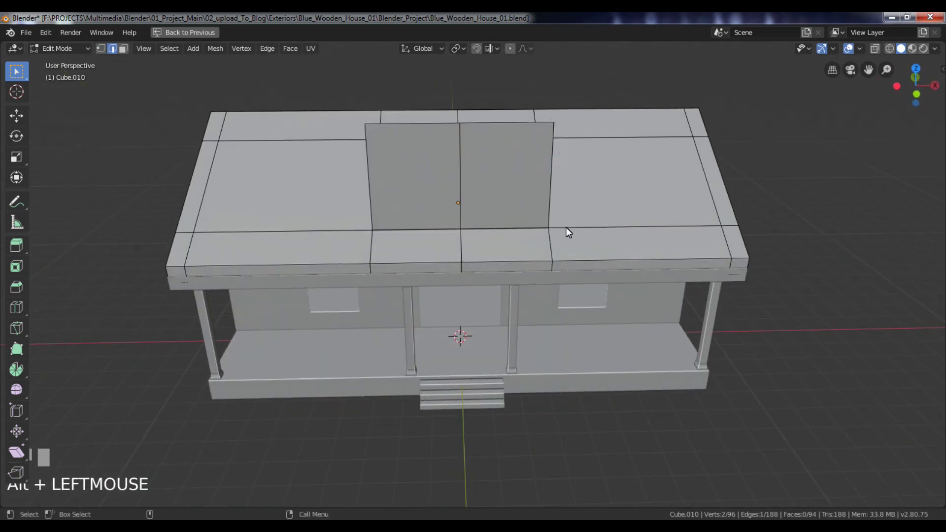
key("g")
key("z")
left_click(544, 204)
Select the rear vertex of the dormer ridge and lower it along Z towards the main roof slope.
left_click_drag(544, 206, 687, 236, "alt")
key("1")
left_click(435, 124)
mouse_move(682, 199)
left_mouse_down("alt")
mouse_move(724, 213)
mouse_move(680, 205)
left_mouse_up("alt")
key("g")
key("z")
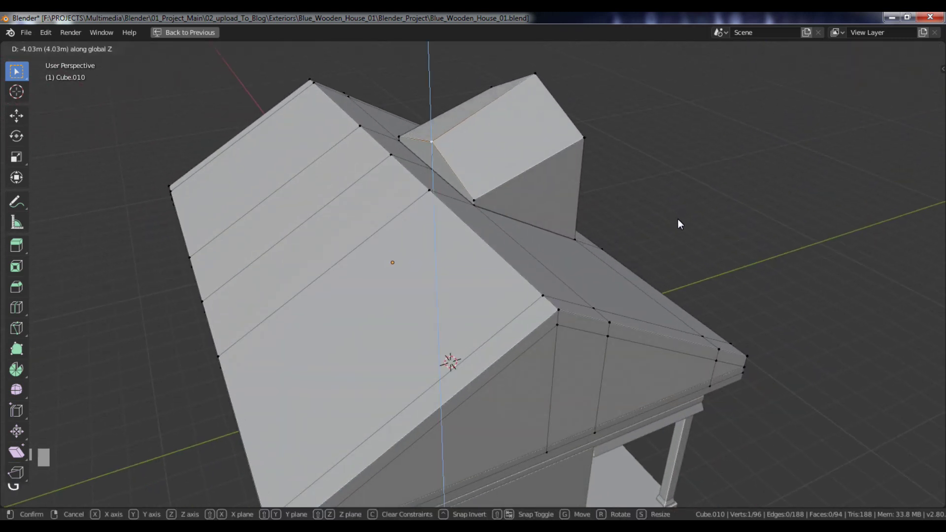
left_click(683, 240)
left_click_drag(725, 240, 700, 221, "alt")
From the right side view, fine-tune the rear ridge vertex's height along Z where the dormer meets the roof.
key("KP_3")
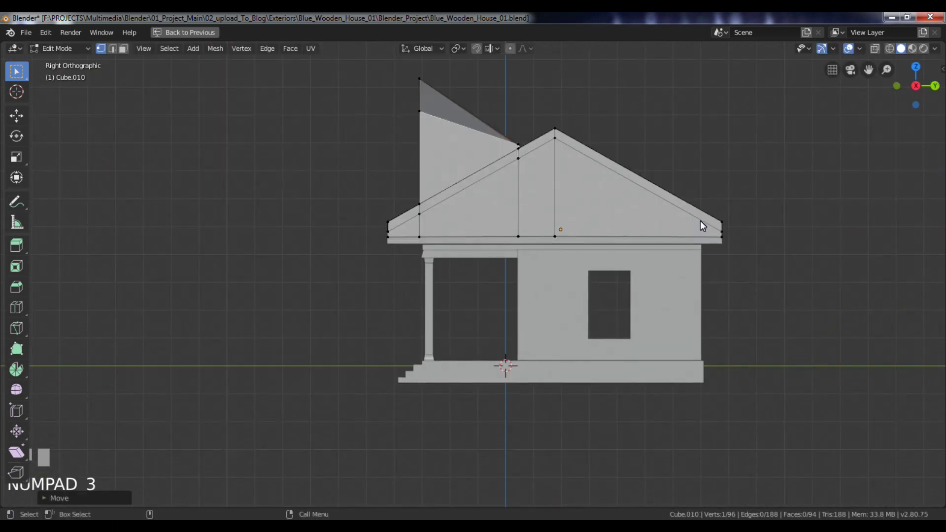
scroll(700, 220, "up", 5)
middle_click_drag(692, 231, 671, 364, "alt")
middle_click_drag(665, 255, 650, 339, "alt")
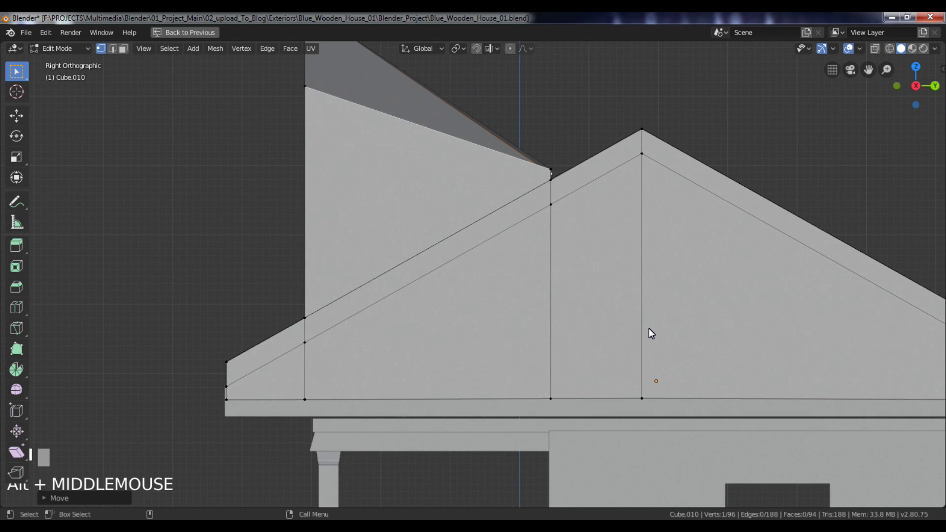
key("g")
key("z")
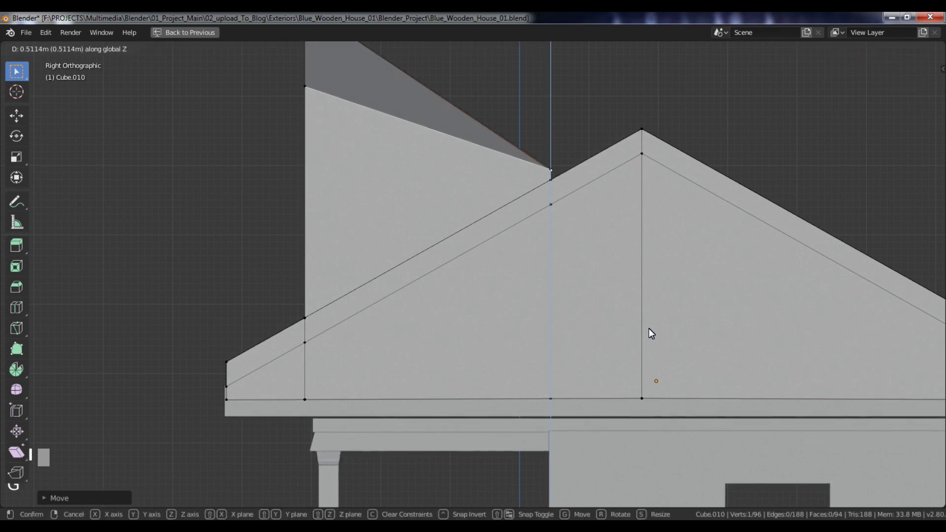
key("KP_Enter")
Return to Object Mode, check the finished house from several angles and save the file.
right_click_drag(648, 320, 454, 225, "alt")
left_click_drag(450, 224, 644, 294, "alt")
key("Tab")
right_click_drag(649, 296, 510, 197, "alt")
left_click_drag(511, 198, 785, 223, "alt")
left_click(734, 211)
key("ctrl+s")
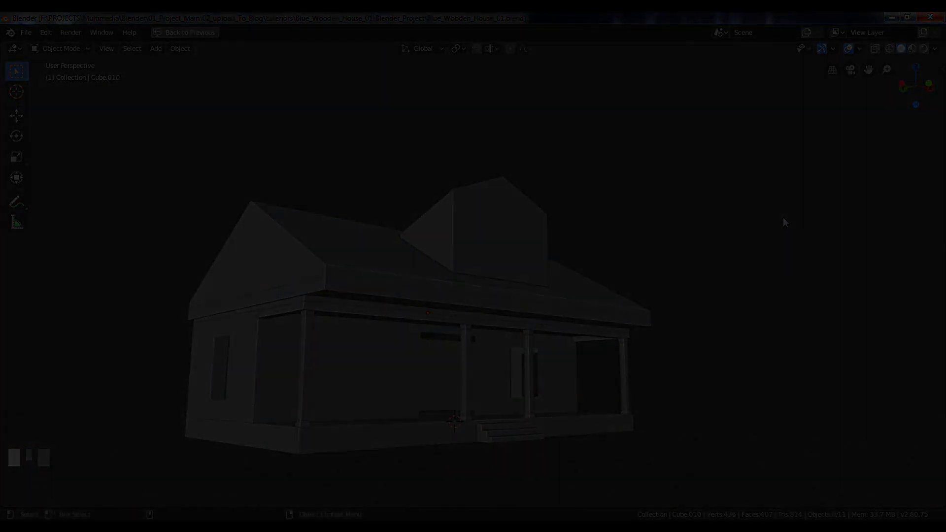